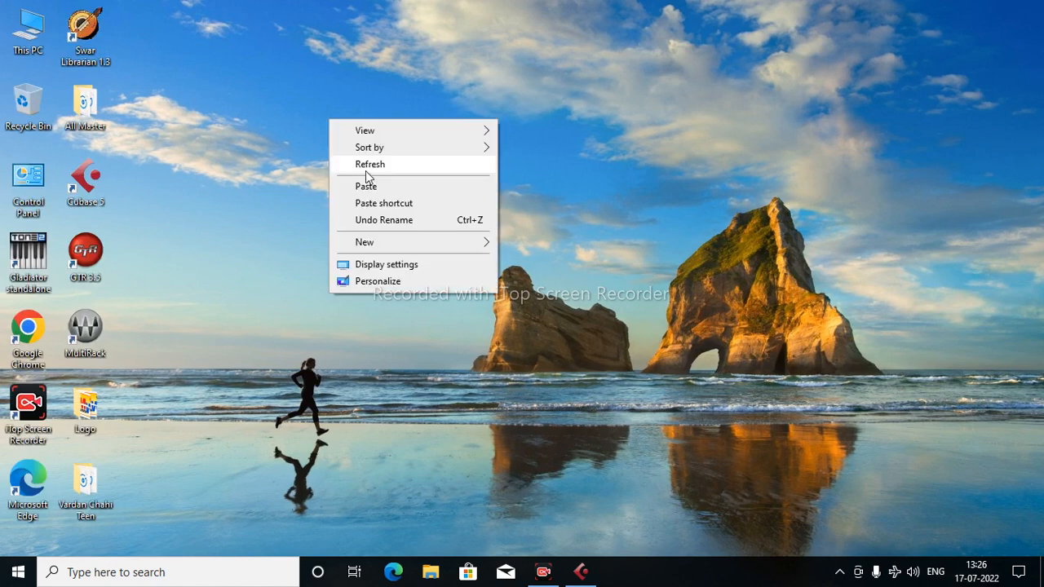
click(395, 165)
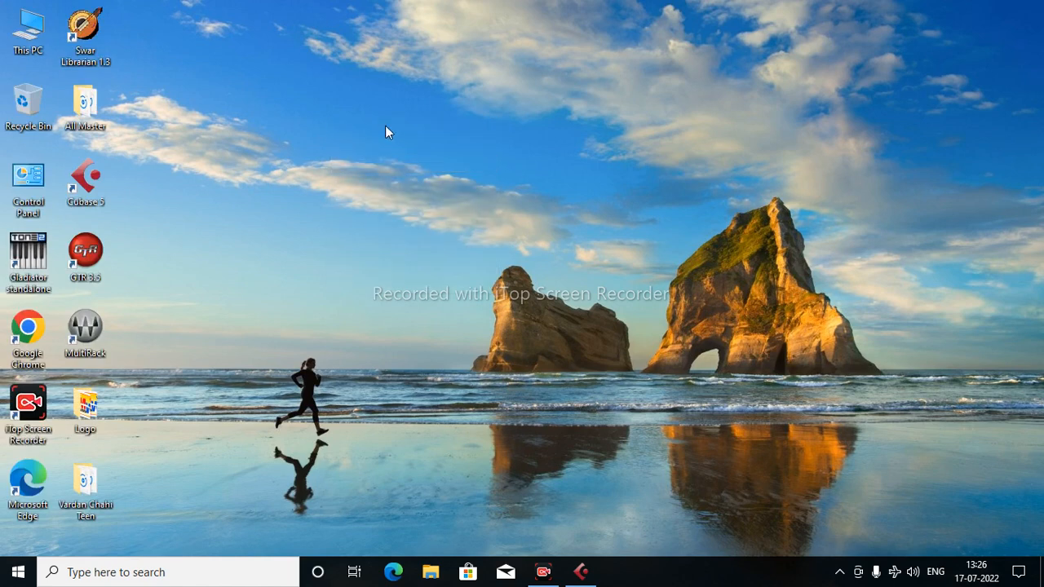
right_click(311, 114)
click(355, 170)
right_click(262, 121)
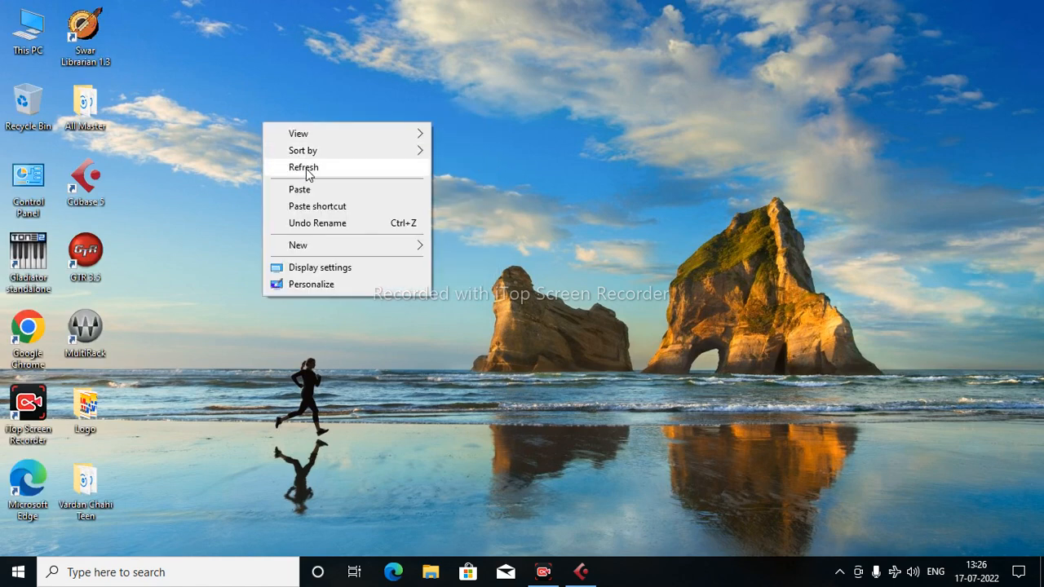
click(307, 170)
right_click(255, 113)
click(304, 163)
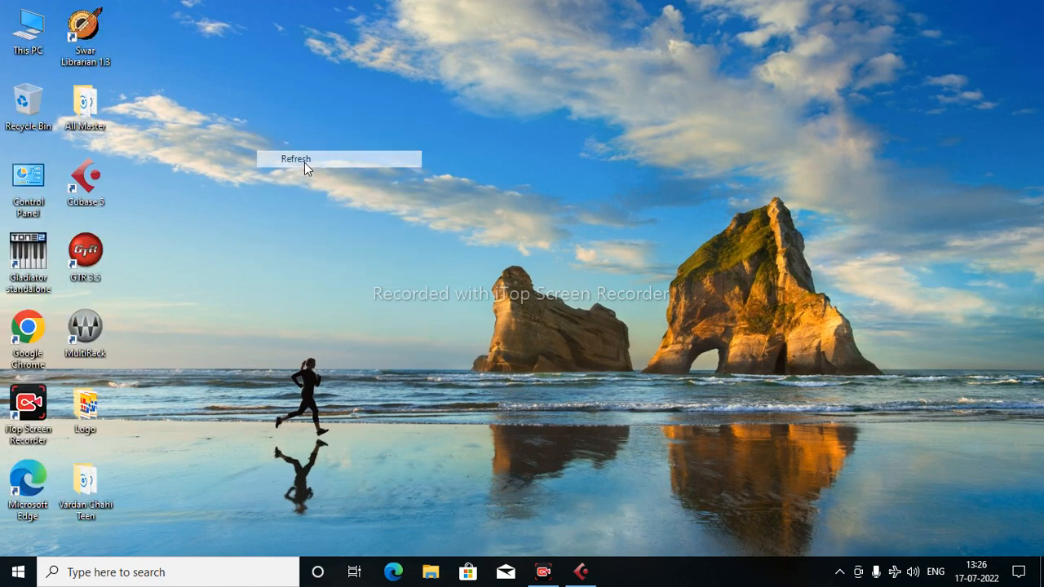
right_click(282, 114)
click(331, 163)
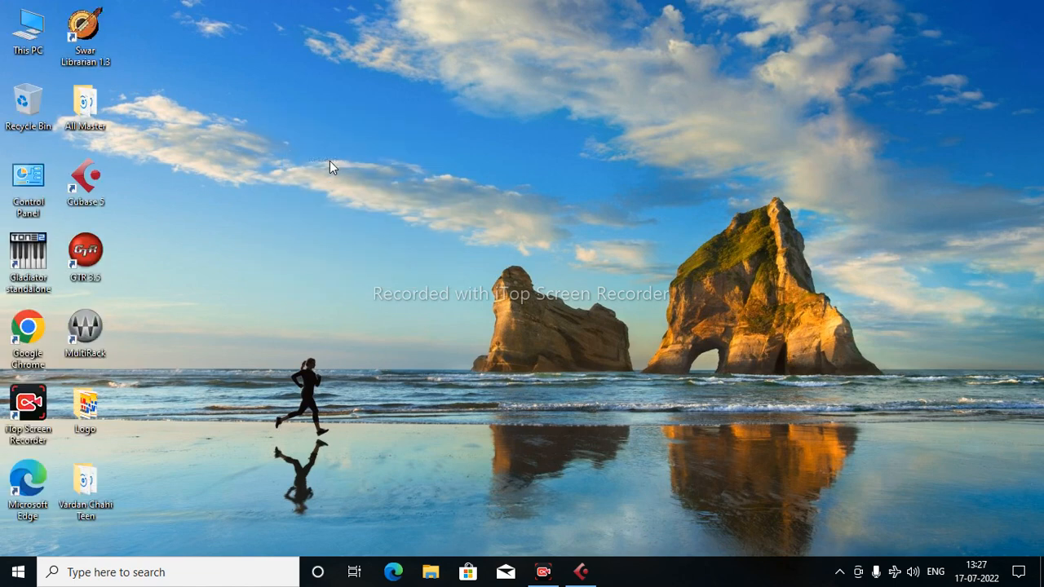
right_click(310, 125)
click(353, 172)
right_click(275, 114)
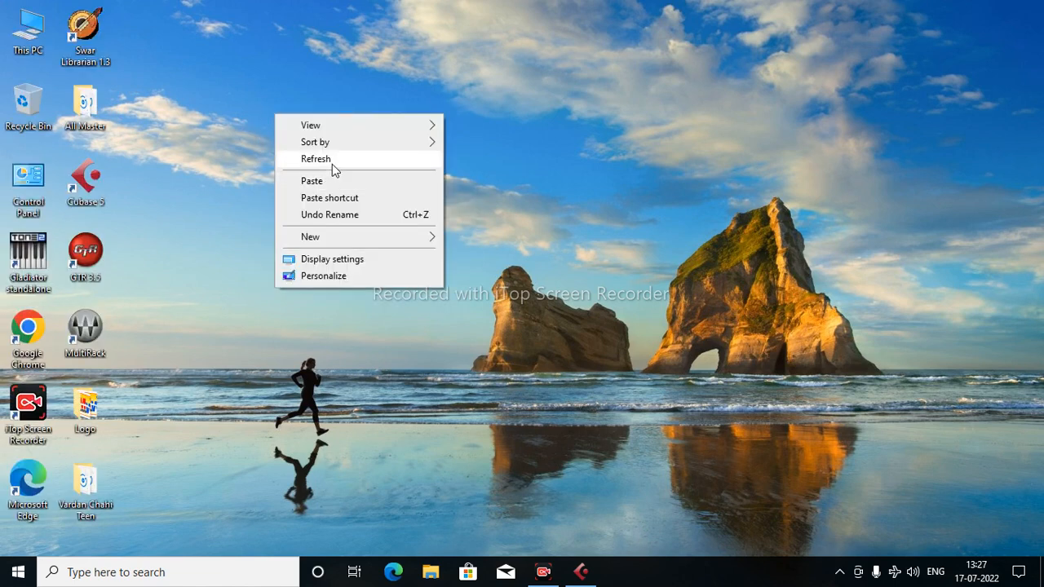
click(332, 163)
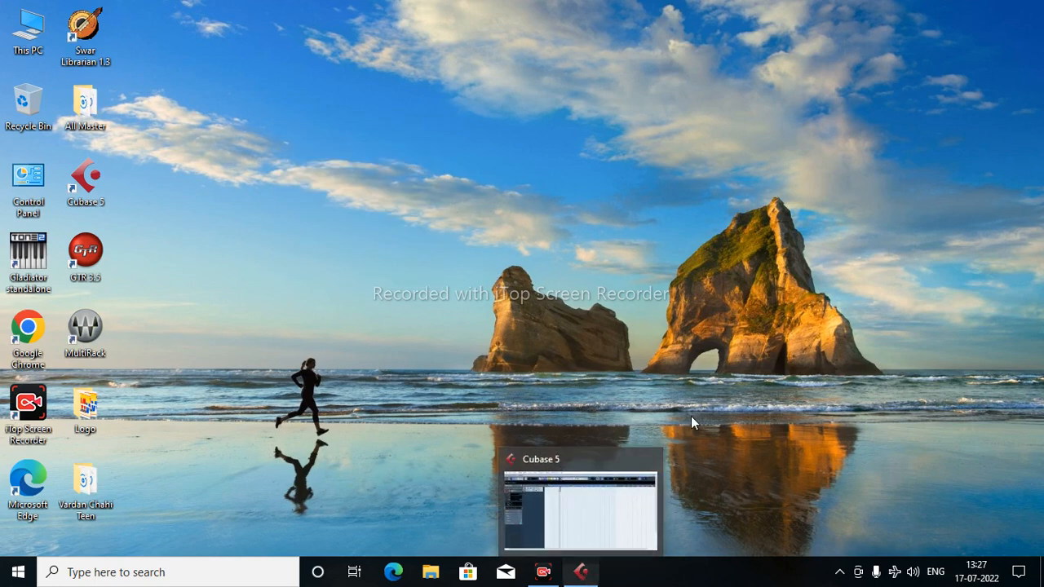
right_click(300, 164)
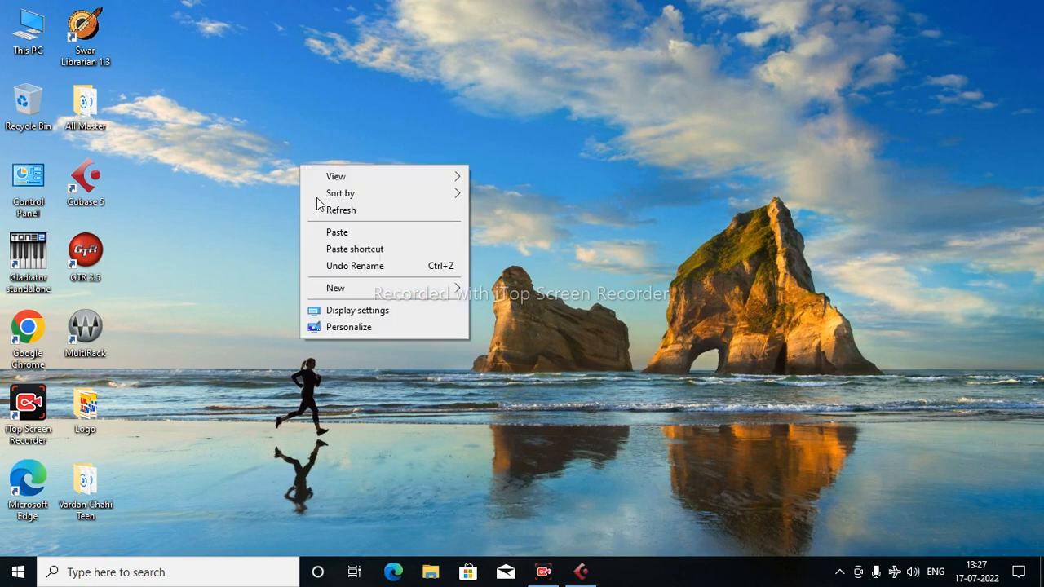
click(338, 210)
right_click(324, 158)
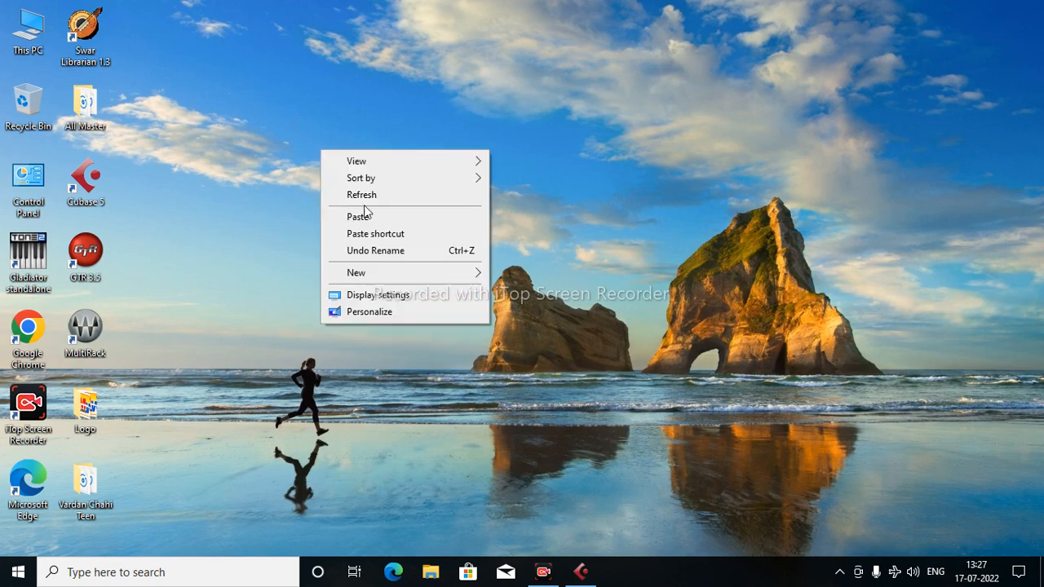
click(377, 197)
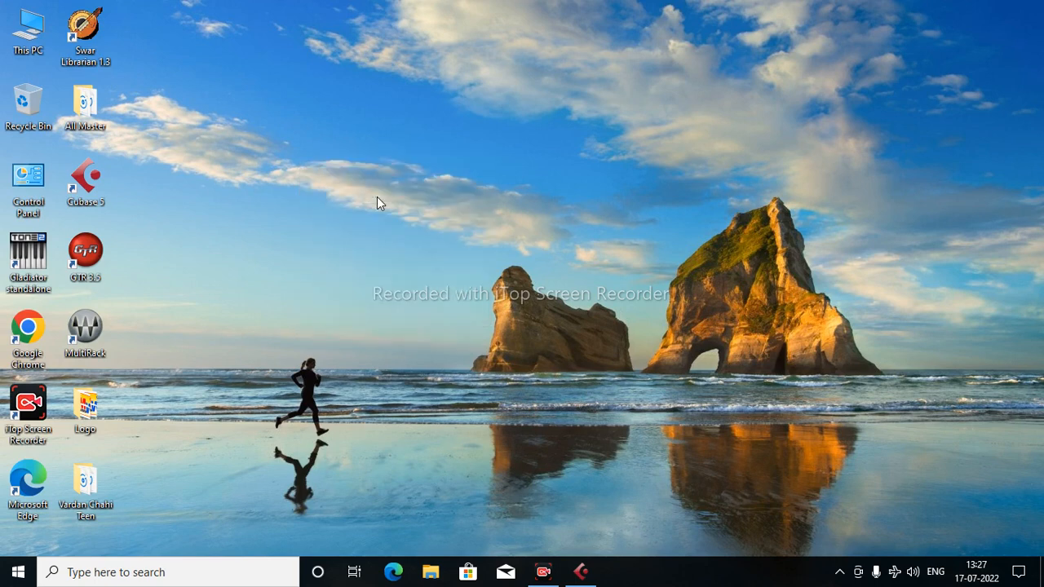
right_click(335, 129)
click(369, 179)
right_click(317, 163)
click(385, 211)
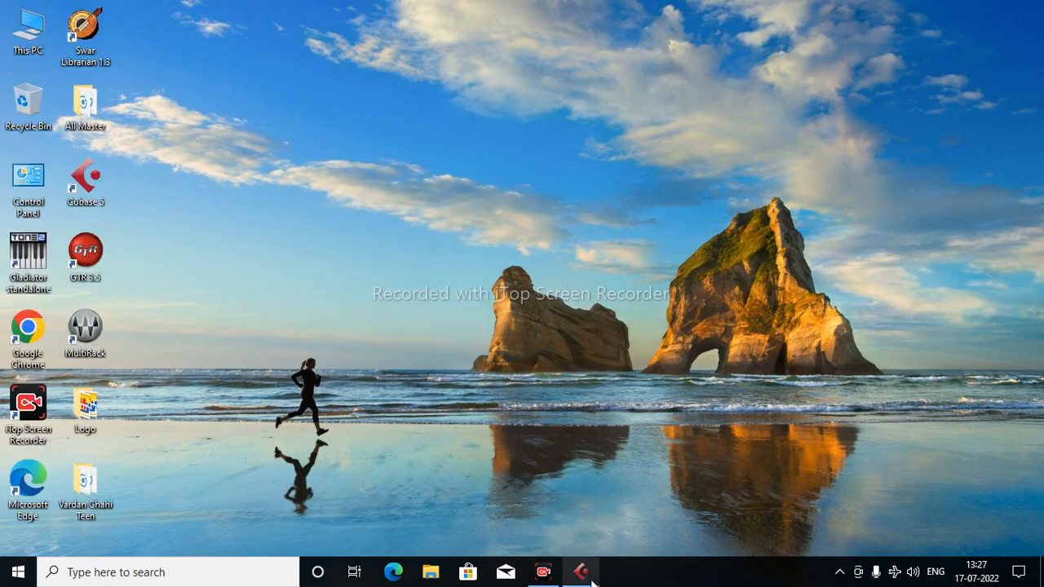
right_click(282, 124)
click(333, 169)
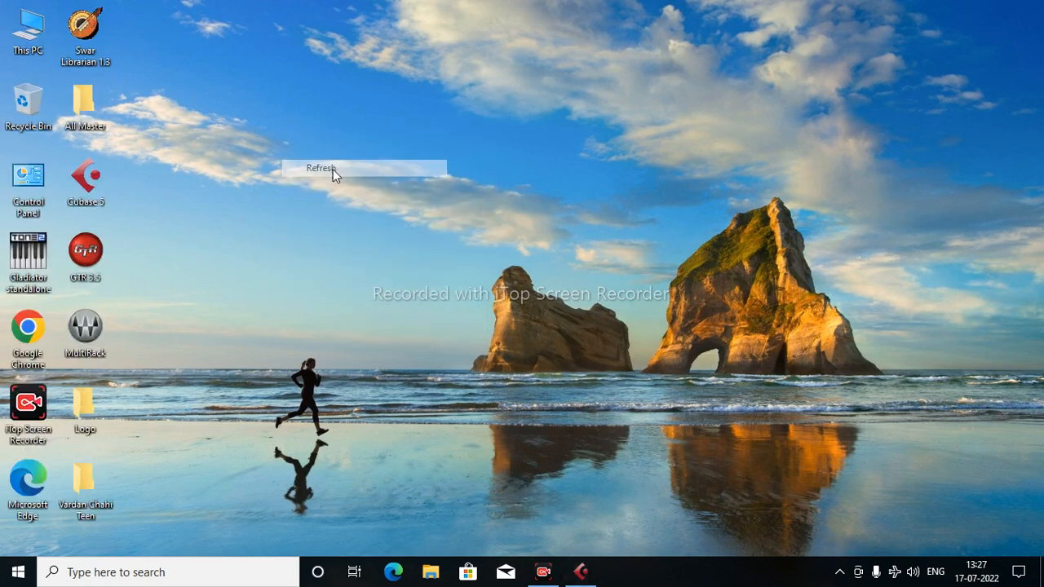
right_click(305, 124)
click(342, 170)
right_click(285, 128)
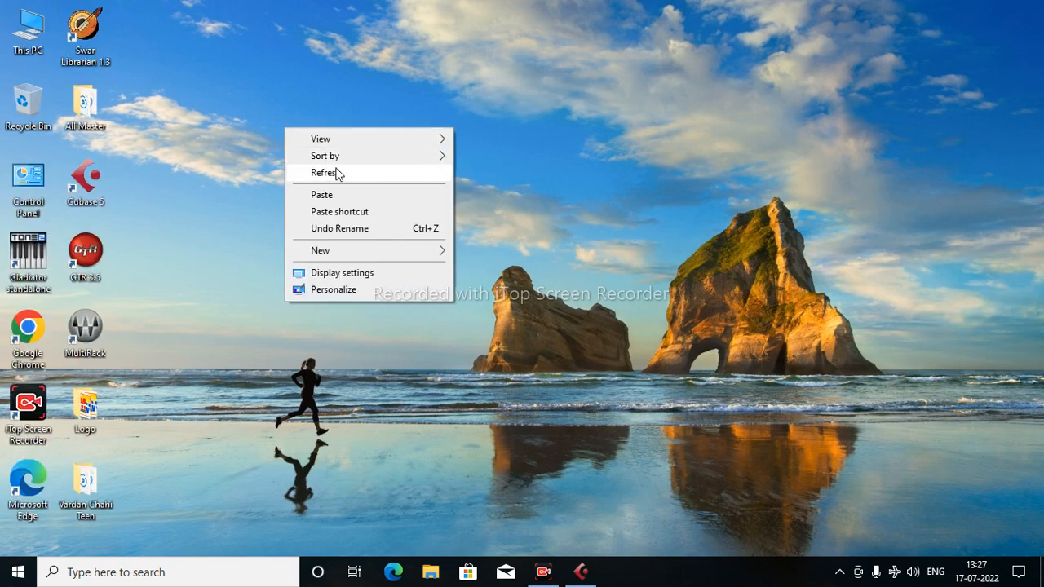
click(339, 173)
right_click(238, 128)
click(283, 174)
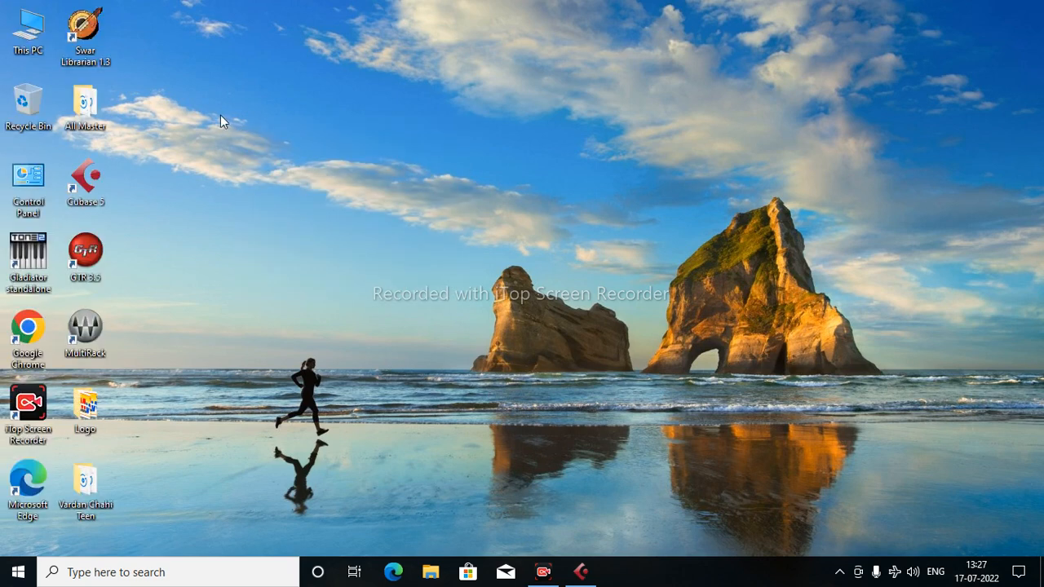
right_click(220, 115)
click(269, 167)
right_click(213, 96)
click(281, 143)
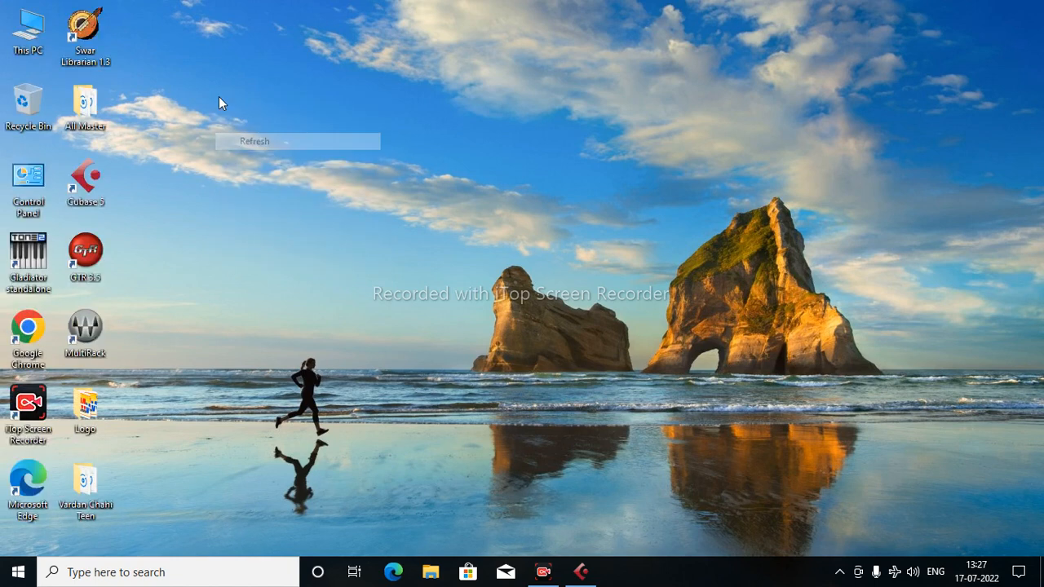
right_click(218, 96)
click(345, 145)
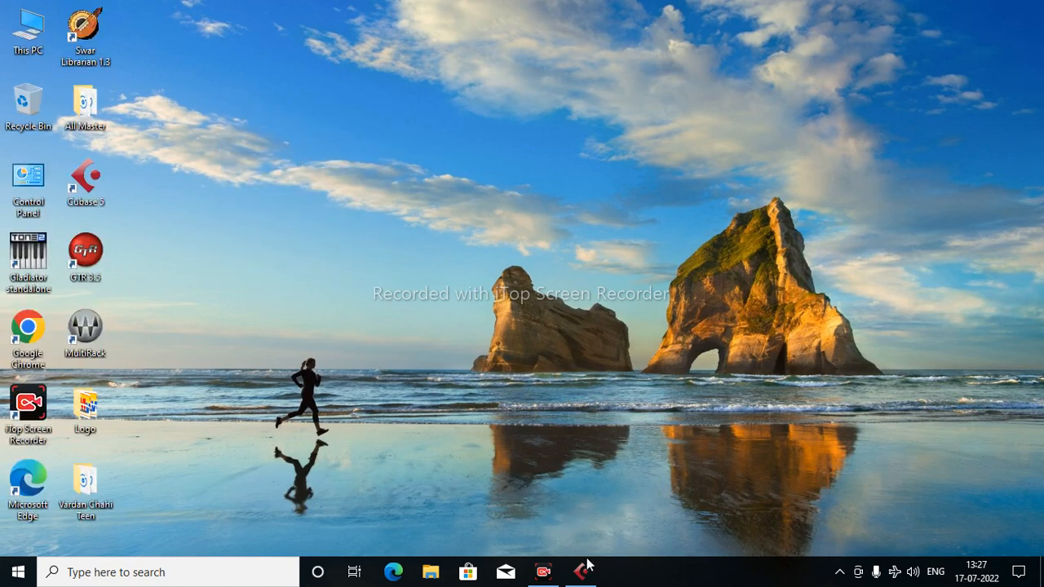
Step: Switch to the open Cubase 5 project and place the project cursor at bar 33 on the timeline
mouse_move(583, 577)
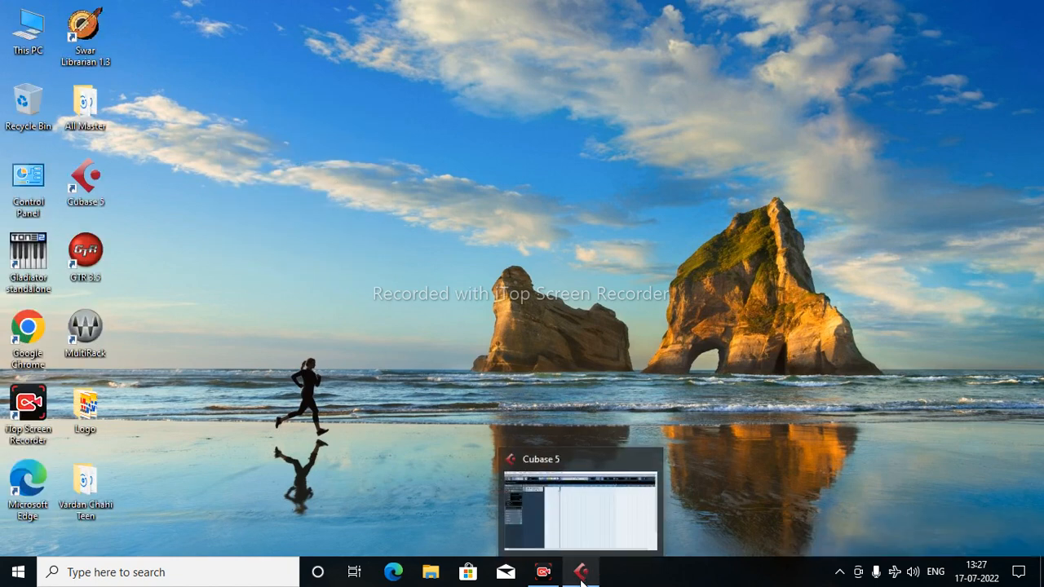
click(581, 571)
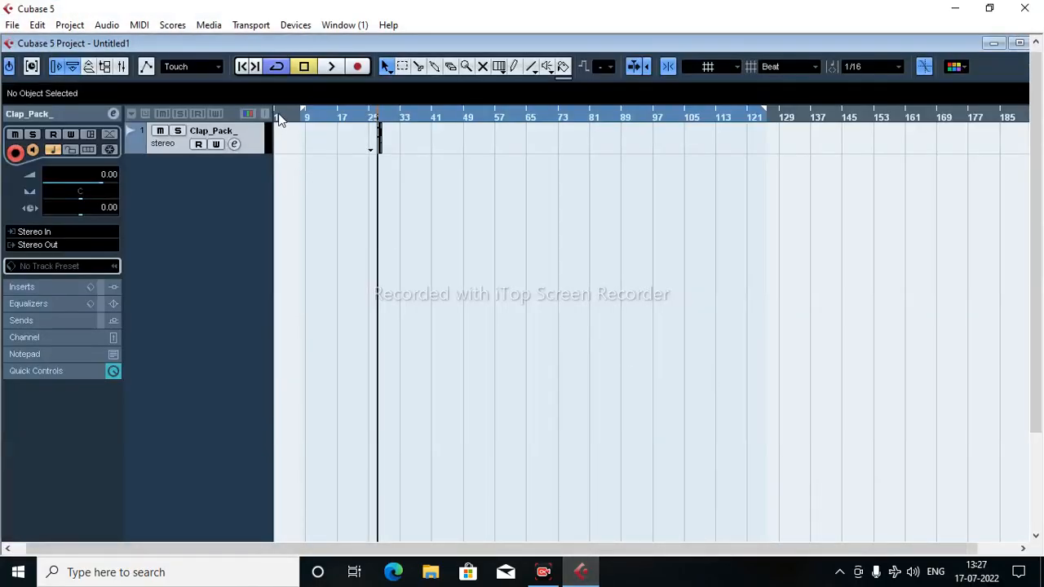
click(277, 106)
drag(432, 125, 435, 164)
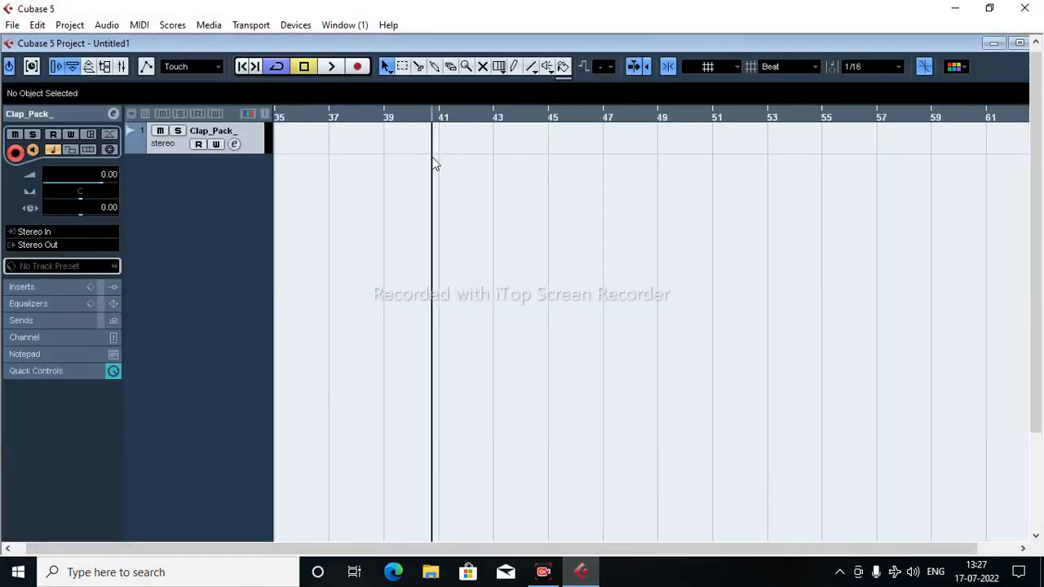
drag(331, 117, 335, 175)
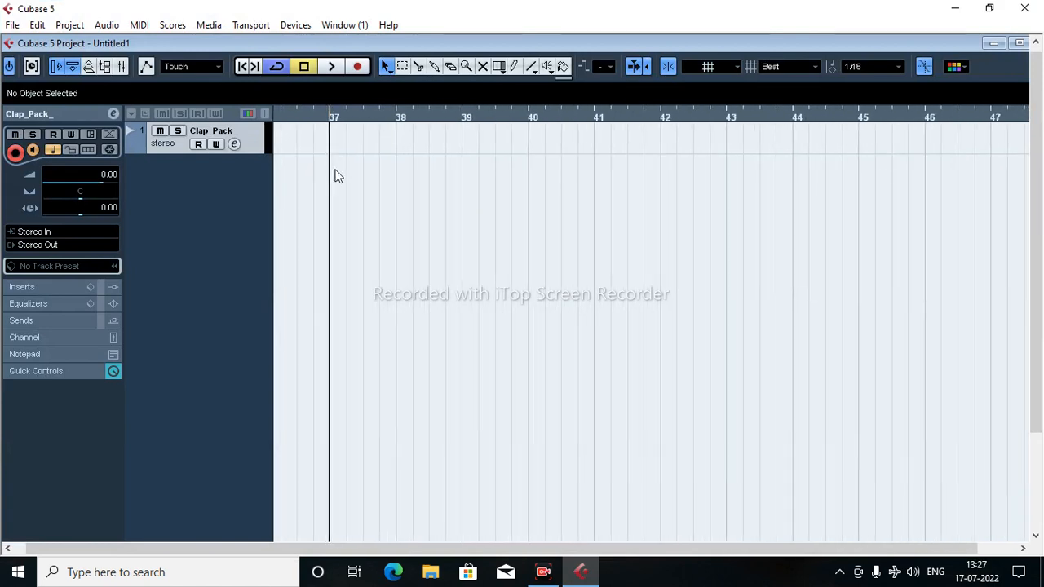
key(h)
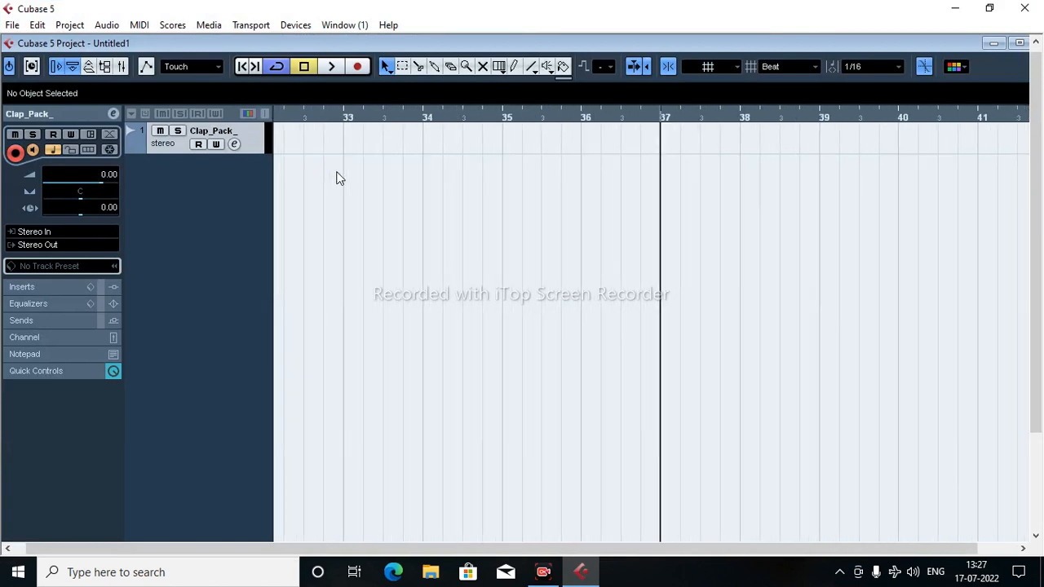
key(g)
key(g)
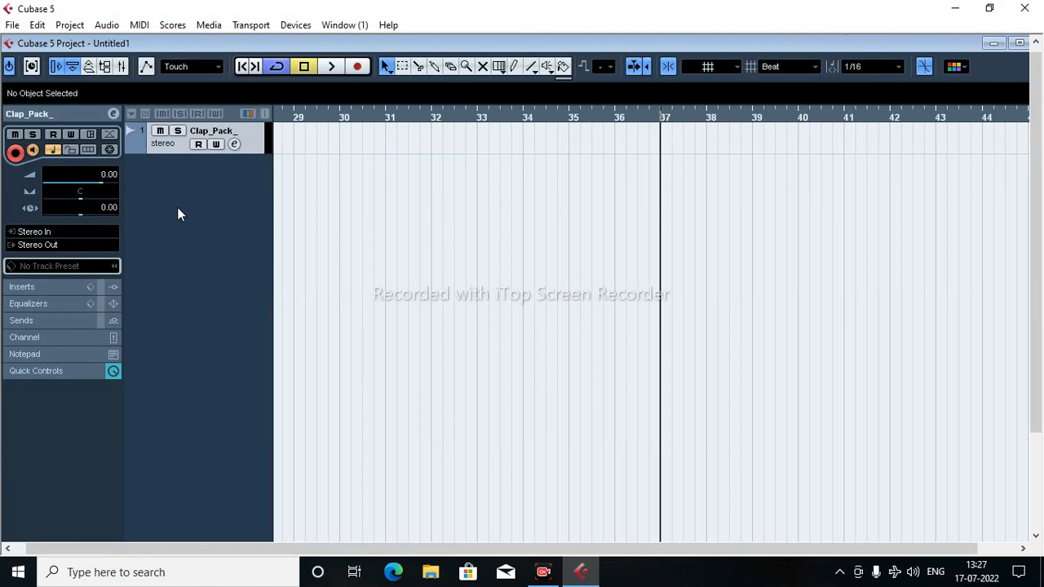
key(g)
key(g)
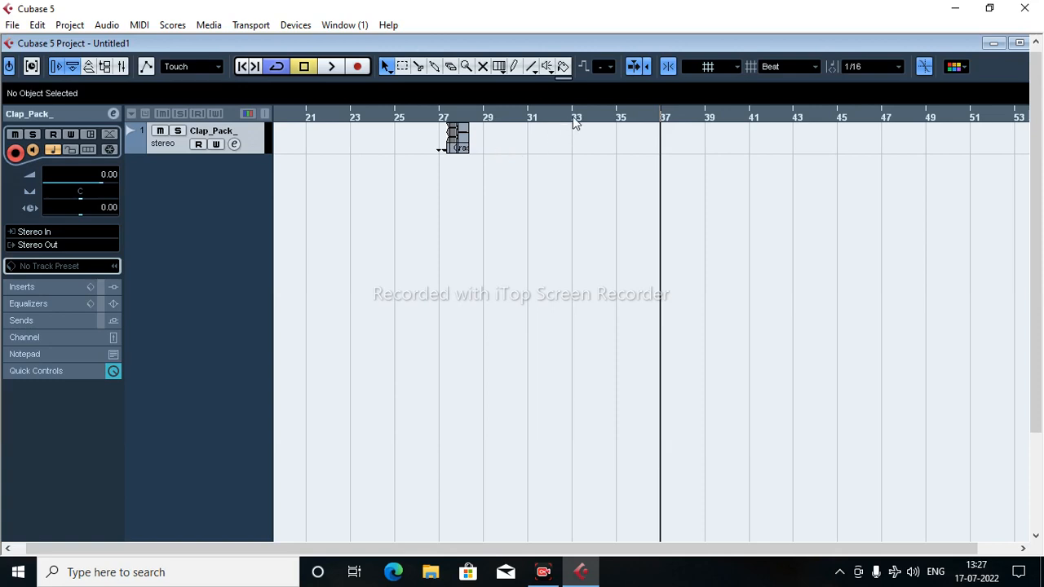
drag(574, 121, 570, 146)
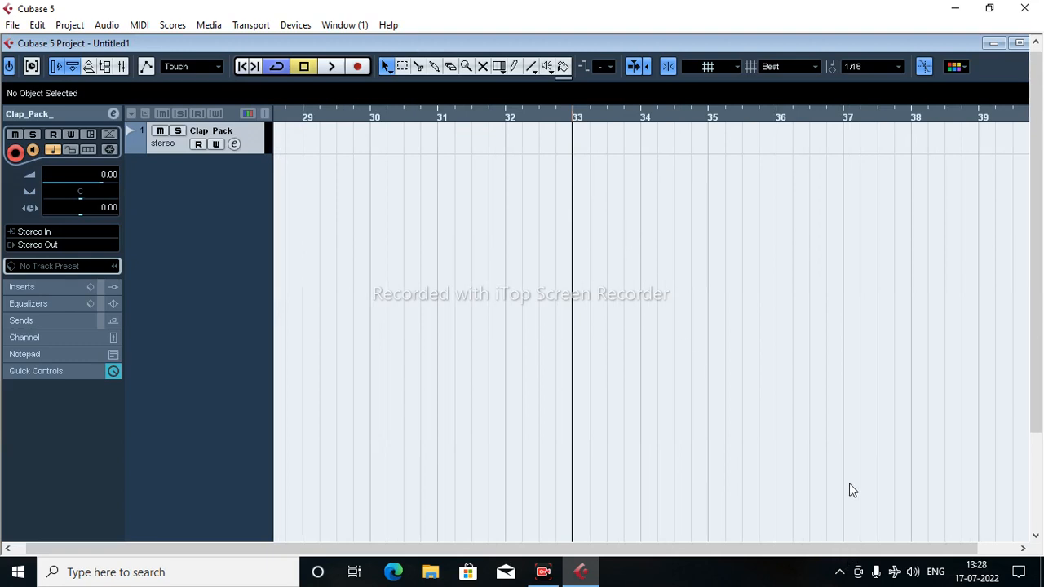
Step: Show the transport panel and set the project to a fixed tempo of 124 BPM
key(F2)
click(735, 26)
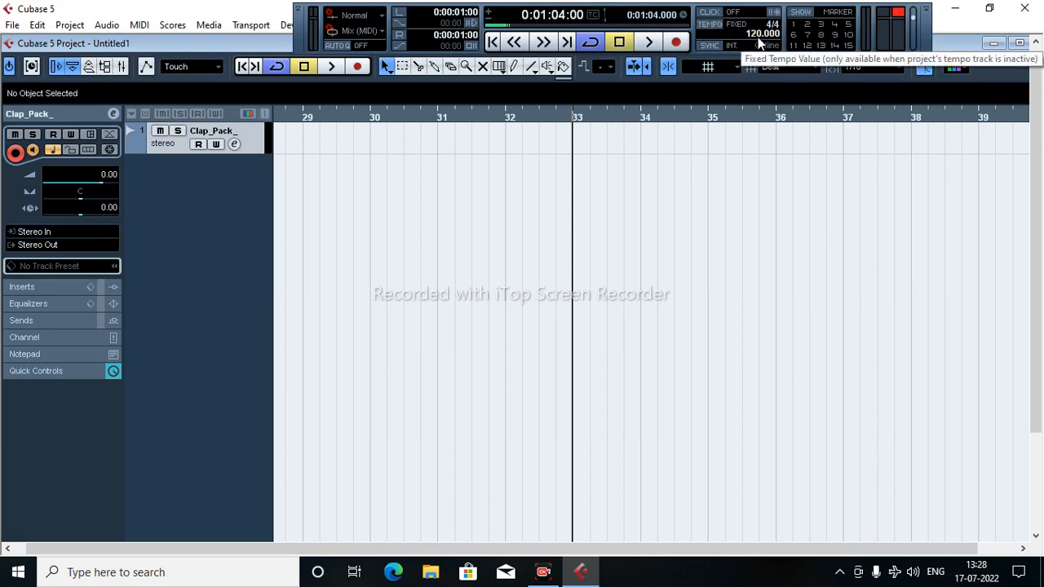
scroll(760, 33, up, 4)
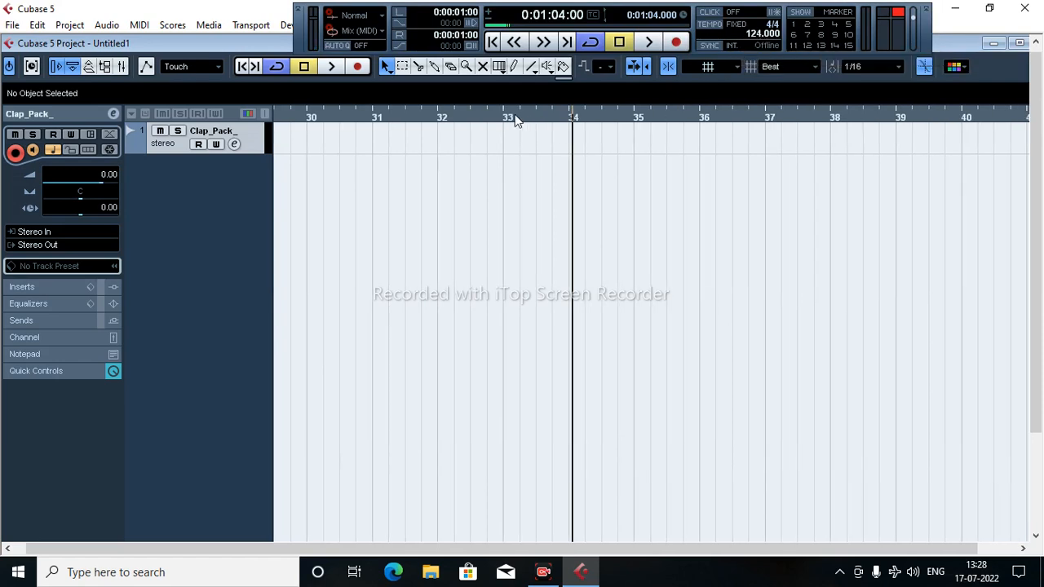
Step: Create an empty one-bar part from bar 33 to 34 on the Clap_Pack_ track and set the locators to it
drag(506, 121, 512, 166)
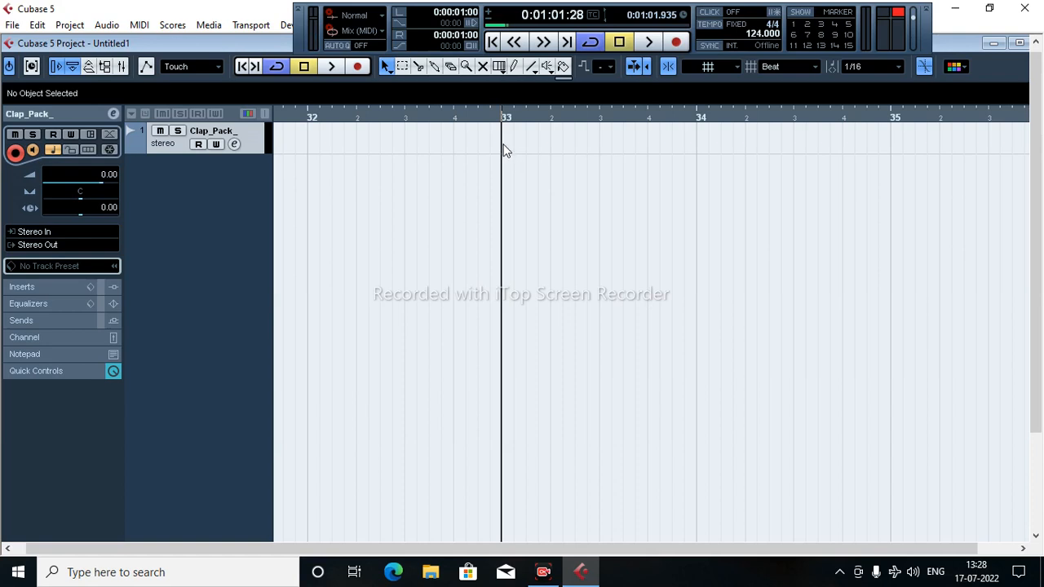
mouse_move(505, 138)
mouse_down()
mouse_move(685, 144)
mouse_move(670, 157)
mouse_up()
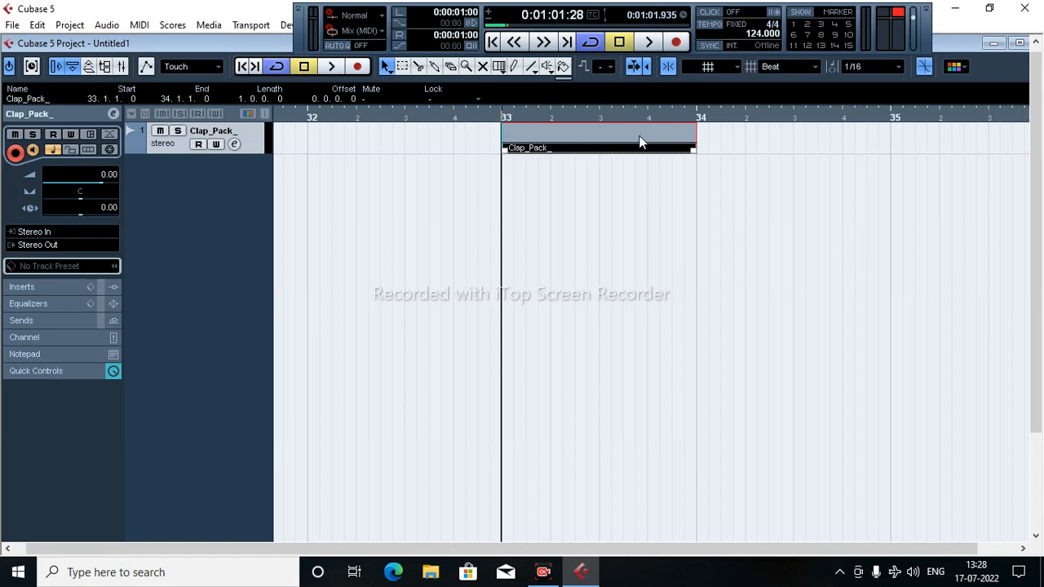
key(p)
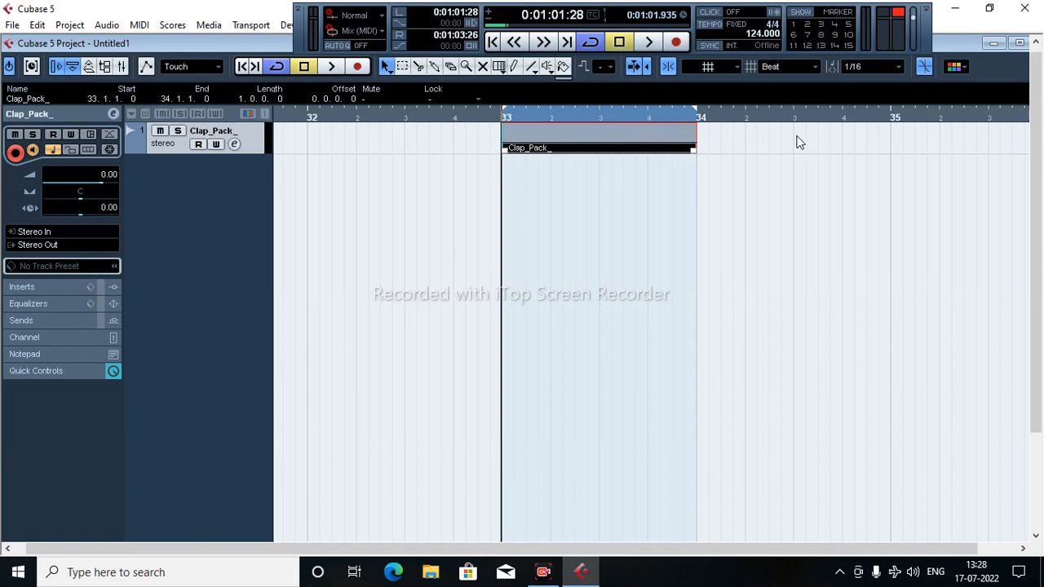
Step: Play the looped bar 33, turn on the metronome click, and play the loop again to hear the beat
key(space)
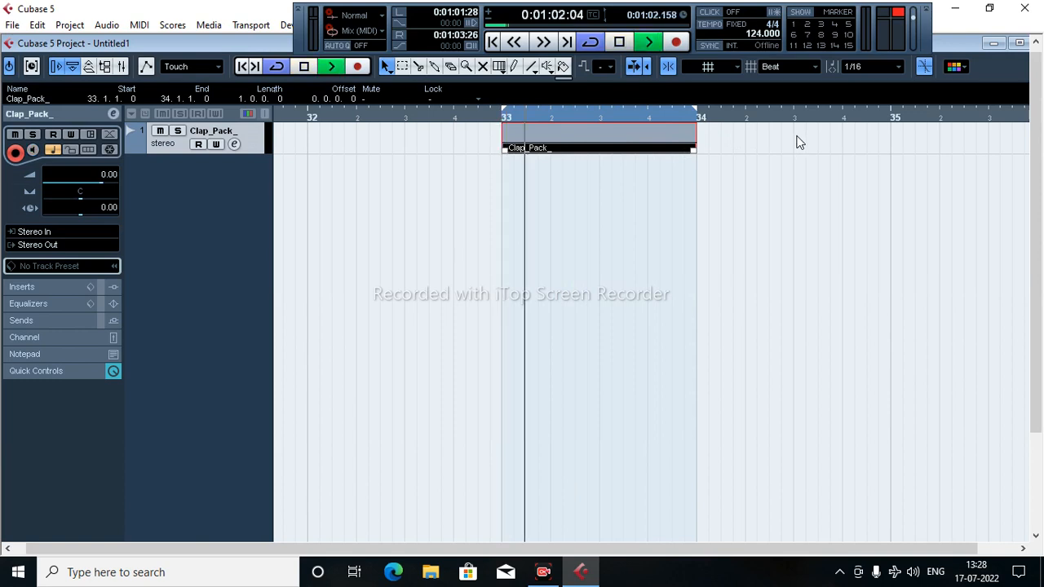
key(space)
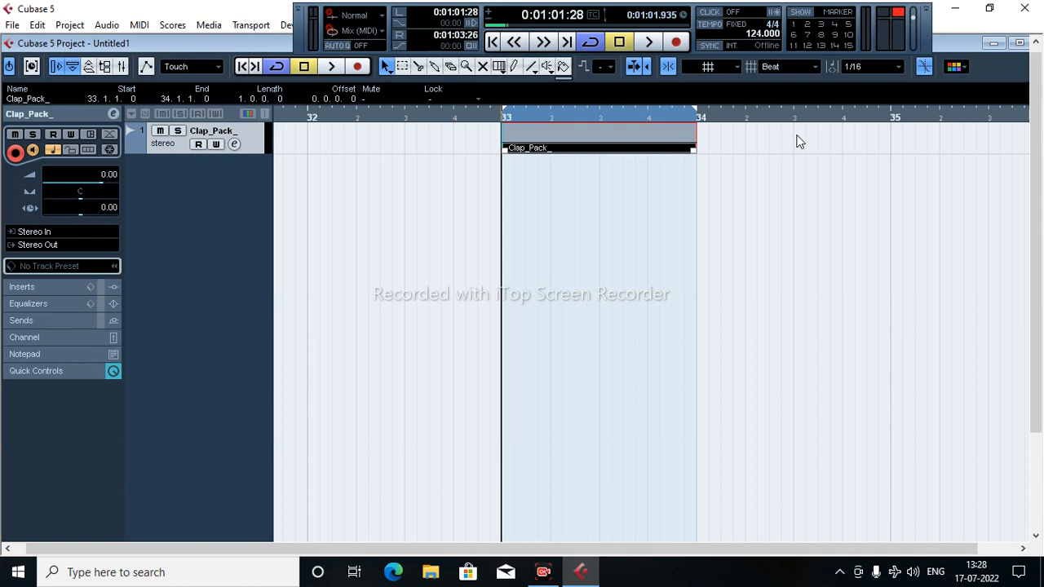
key(c)
key(space)
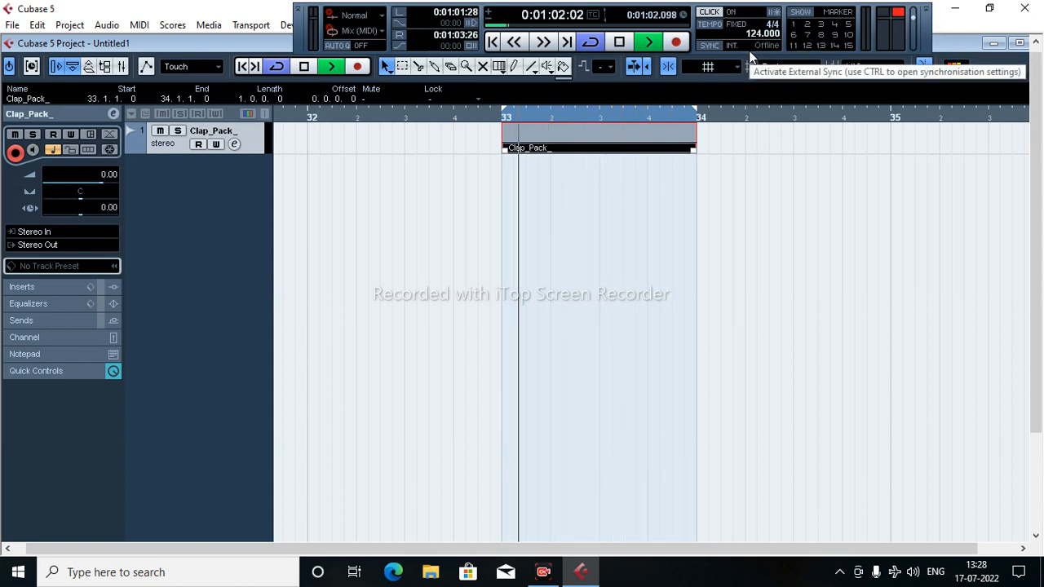
key(space)
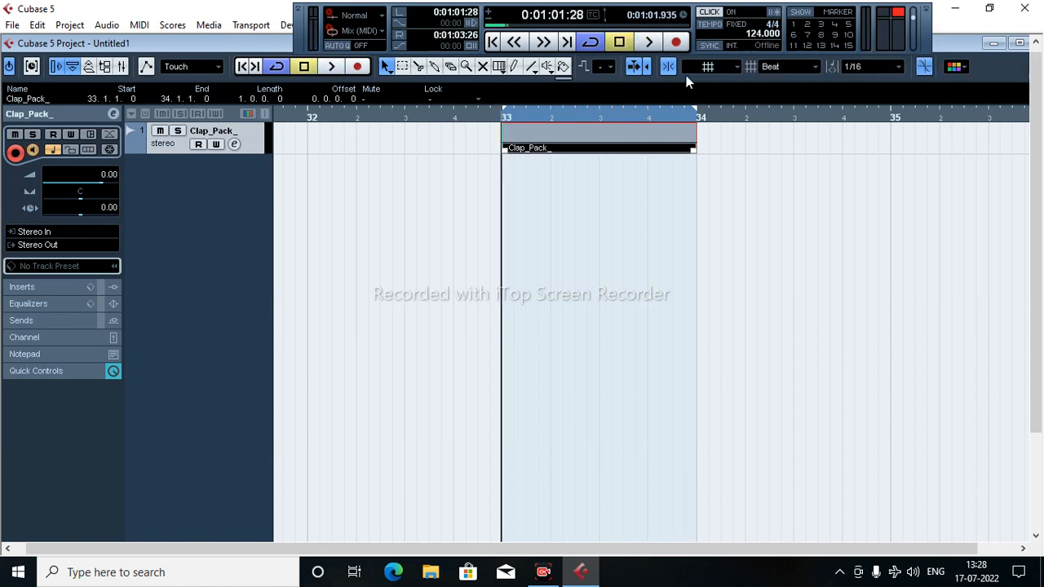
Step: Delete the empty one-bar part between bars 33 and 34 on the Clap_Pack_ track
key(Delete)
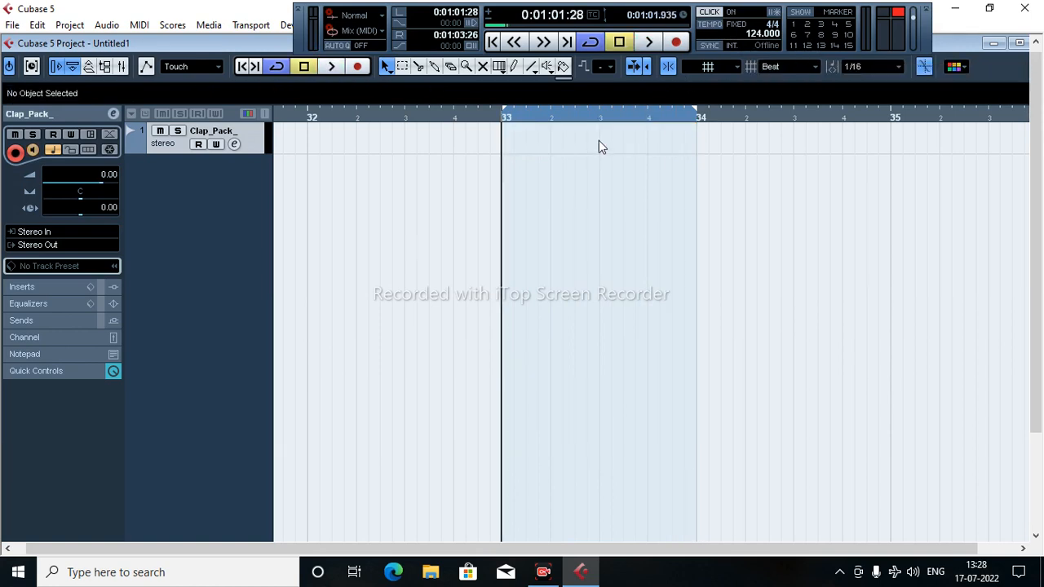
key(g)
key(g)
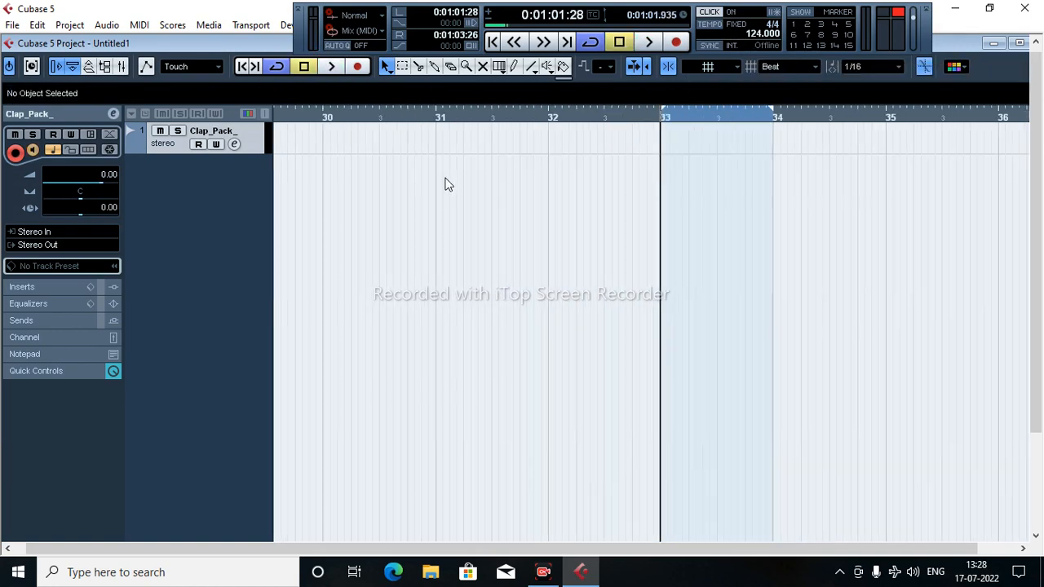
key(g)
key(g)
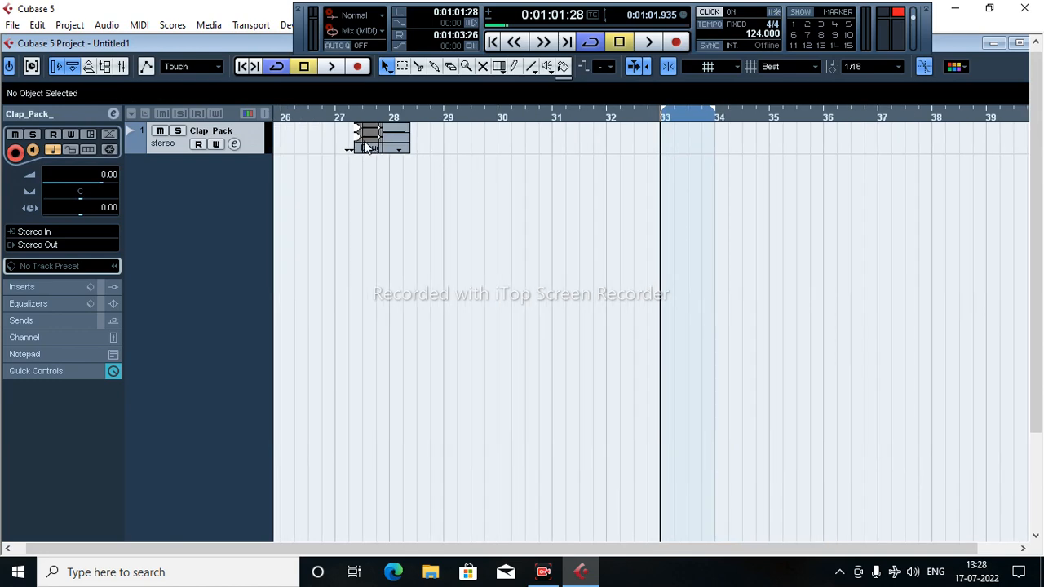
Step: Spread the overlapping clips apart on the Clap_Pack_ track, moving the kick clip to bar 25 and the Ghugru clip to 25.2.1
mouse_move(356, 146)
mouse_down()
mouse_move(291, 147)
mouse_move(344, 144)
mouse_up()
drag(420, 143, 349, 143)
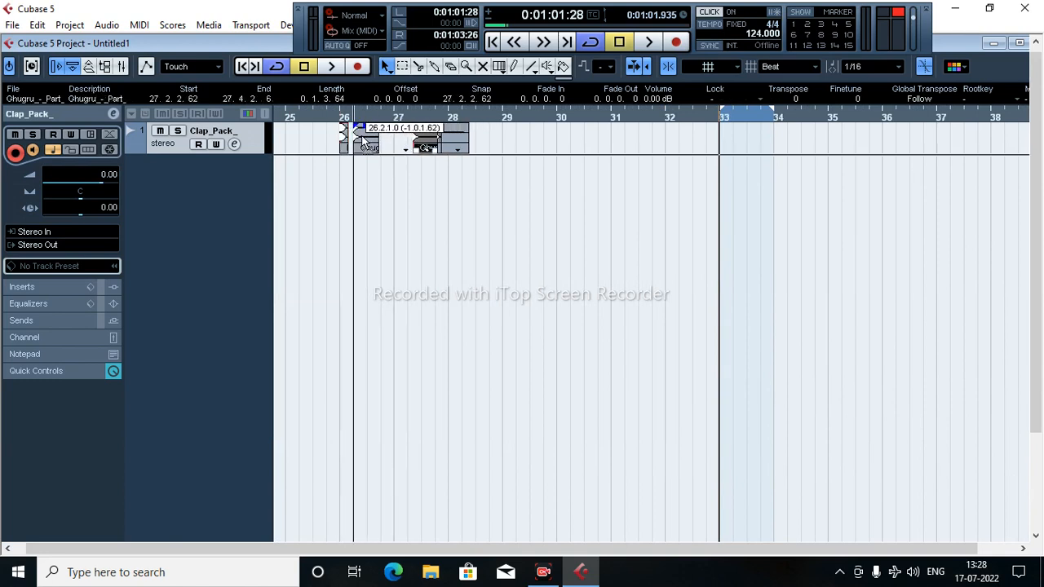
click(425, 144)
drag(425, 145, 301, 145)
click(430, 145)
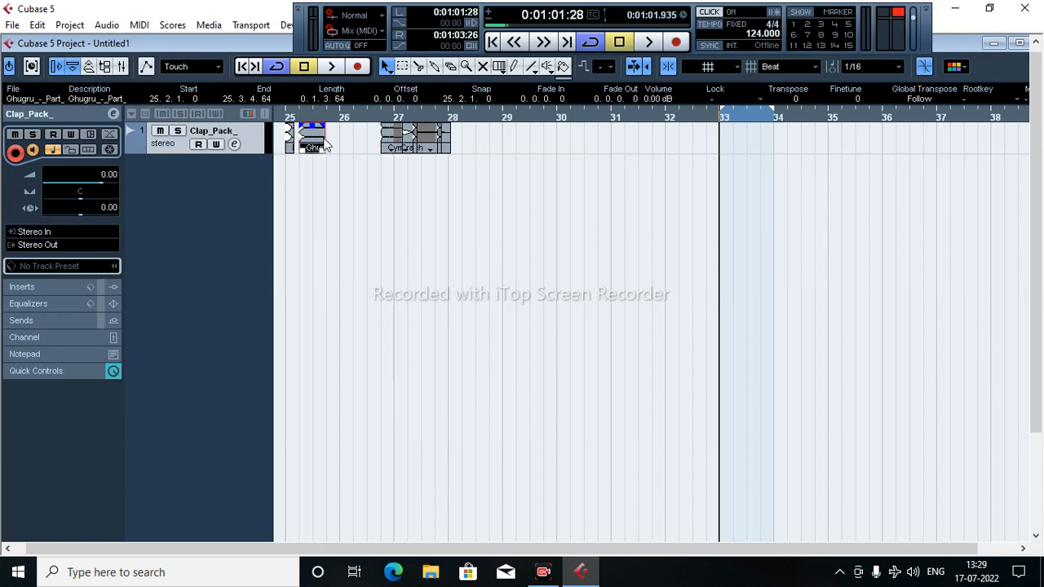
click(389, 145)
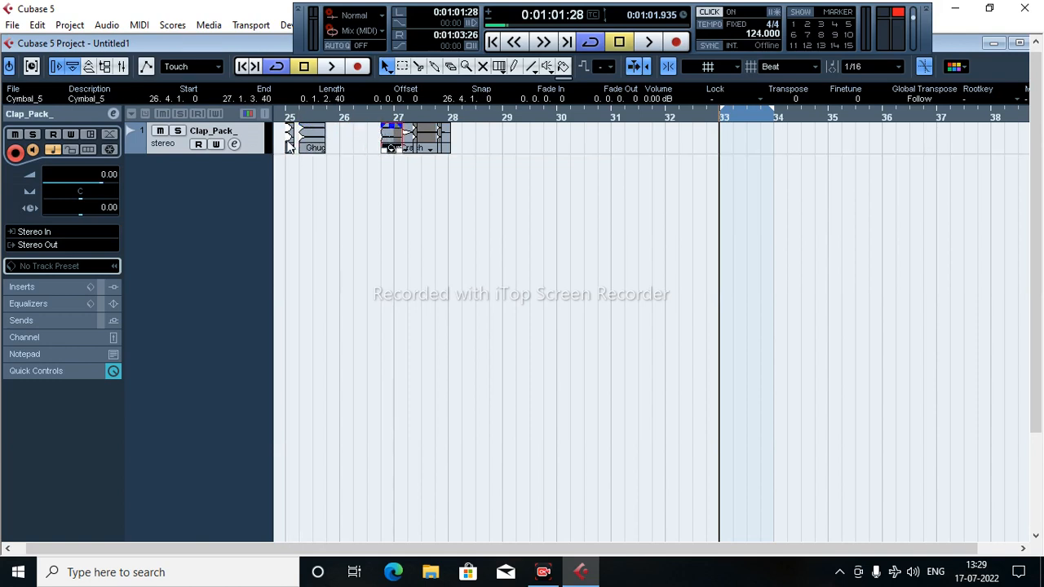
Step: Move the kick, Ghugru, Cymbal_5 and Crash clips onto separate new tracks below Clap_Pack_, each starting at bar 25
drag(290, 144, 342, 181)
drag(353, 137, 340, 209)
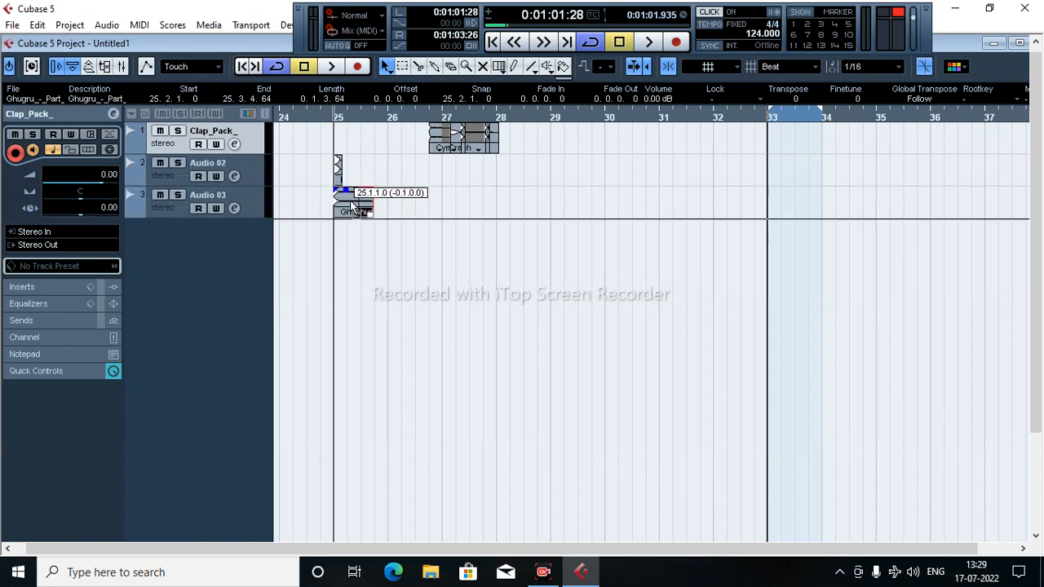
drag(430, 146, 336, 235)
drag(444, 147, 365, 248)
Step: Move the Clap_Pack_ and Hat_Basic clips to their own new tracks and Dholki_(31) along the first track, all starting at bar 25
drag(473, 147, 349, 294)
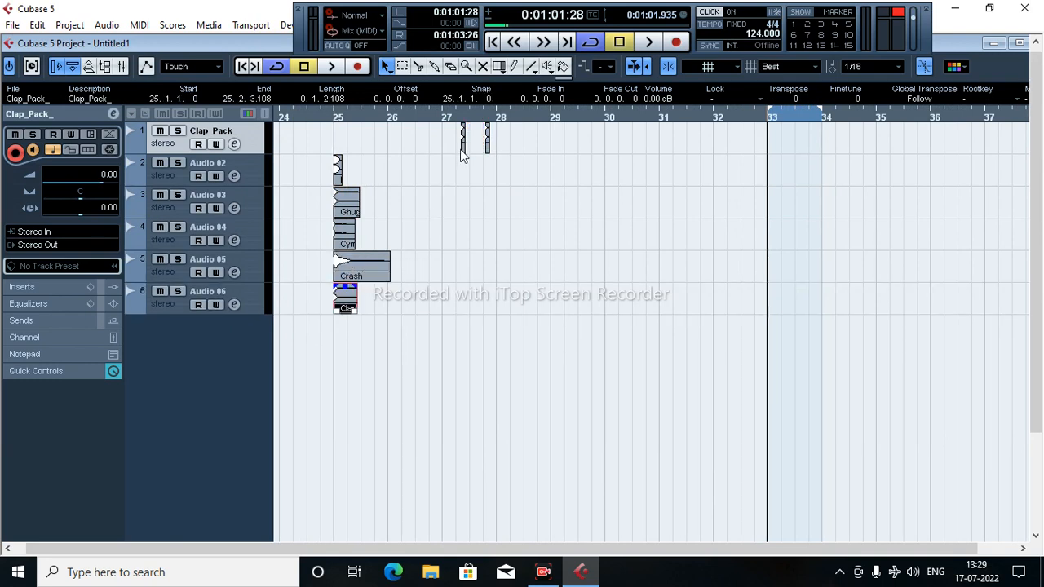
drag(462, 147, 342, 155)
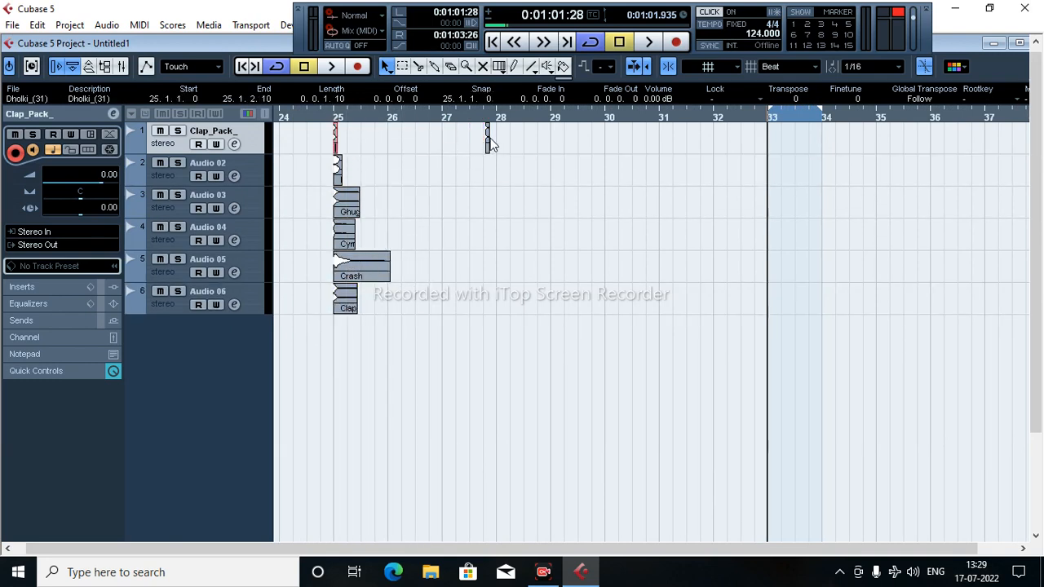
drag(486, 146, 343, 321)
Step: Place the cursor at bar 25 and inspect how the starts of the seven clips line up there
drag(344, 119, 387, 177)
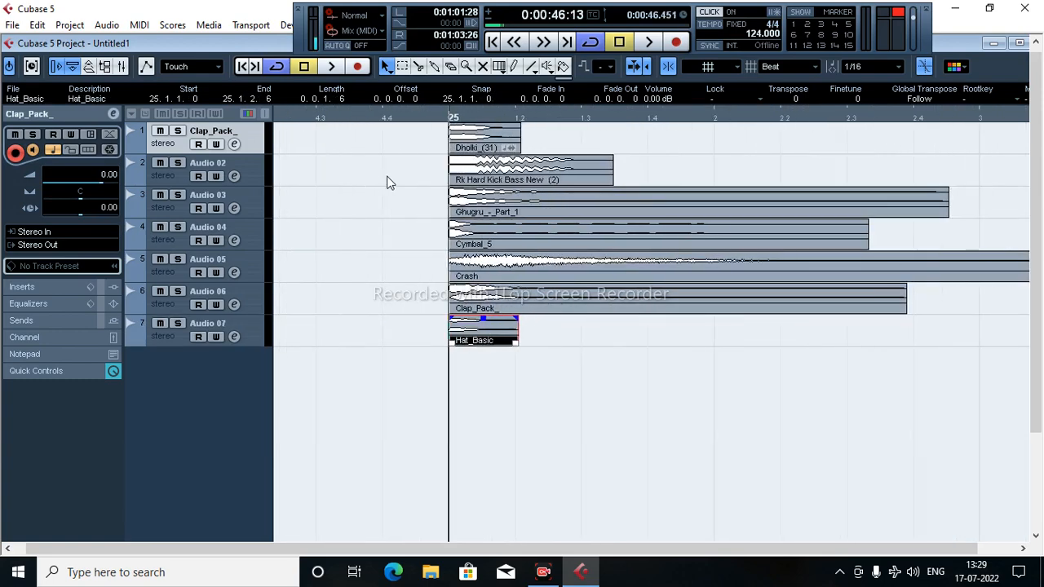
key(g)
key(g)
key(g)
key(g)
key(g)
key(g)
key(g)
key(g)
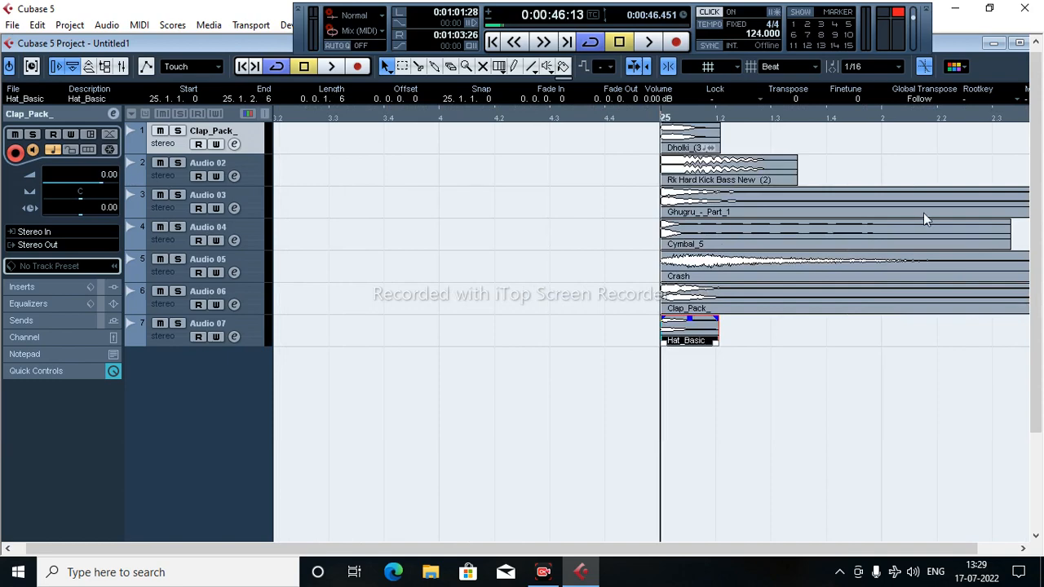
key(g)
key(g)
key(g)
key(g)
key(g)
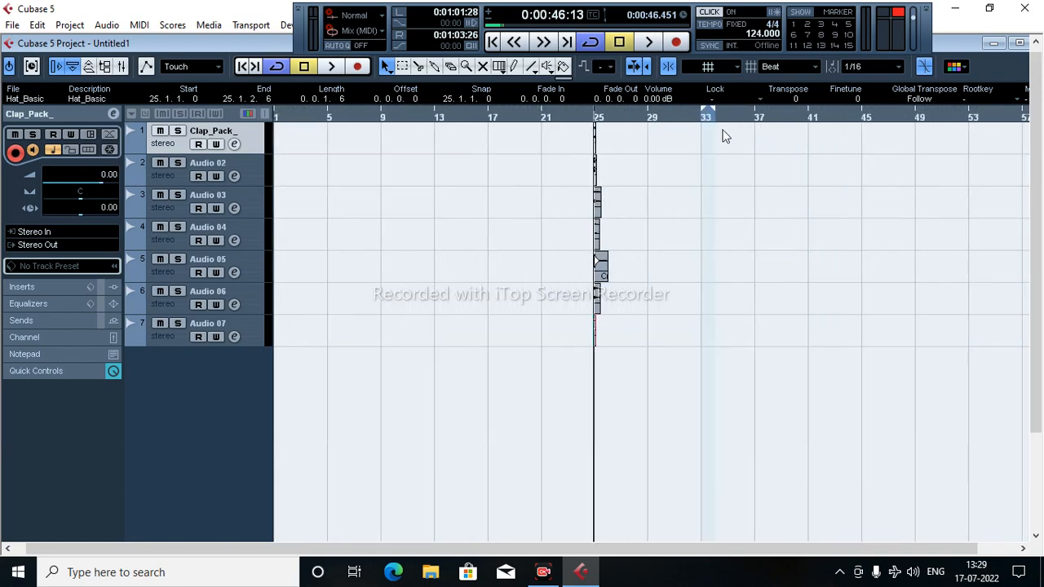
Step: Select all seven clips at bar 25 and move them together to bar 16
key(h)
key(h)
key(h)
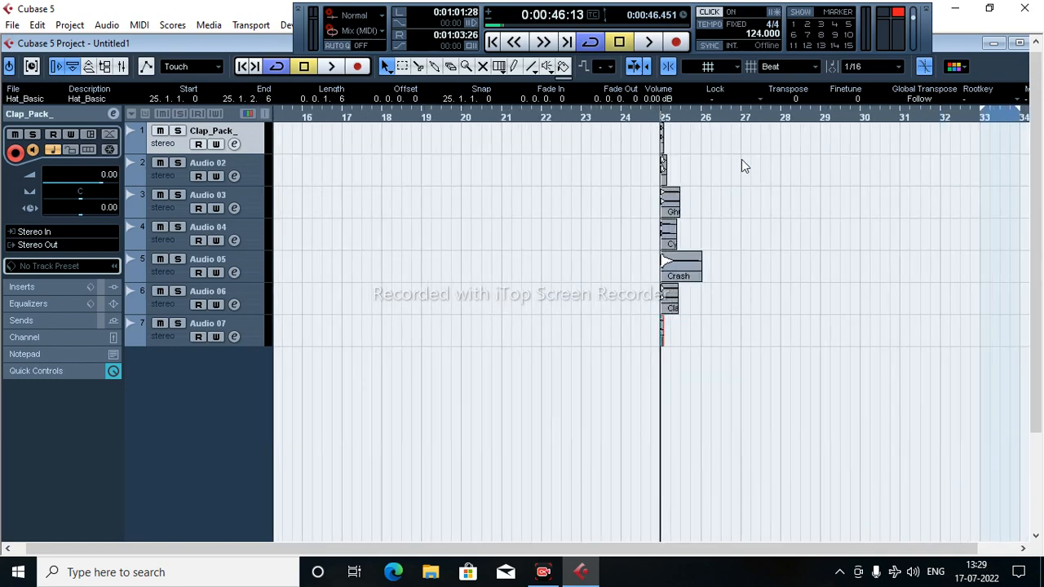
drag(732, 138, 555, 345)
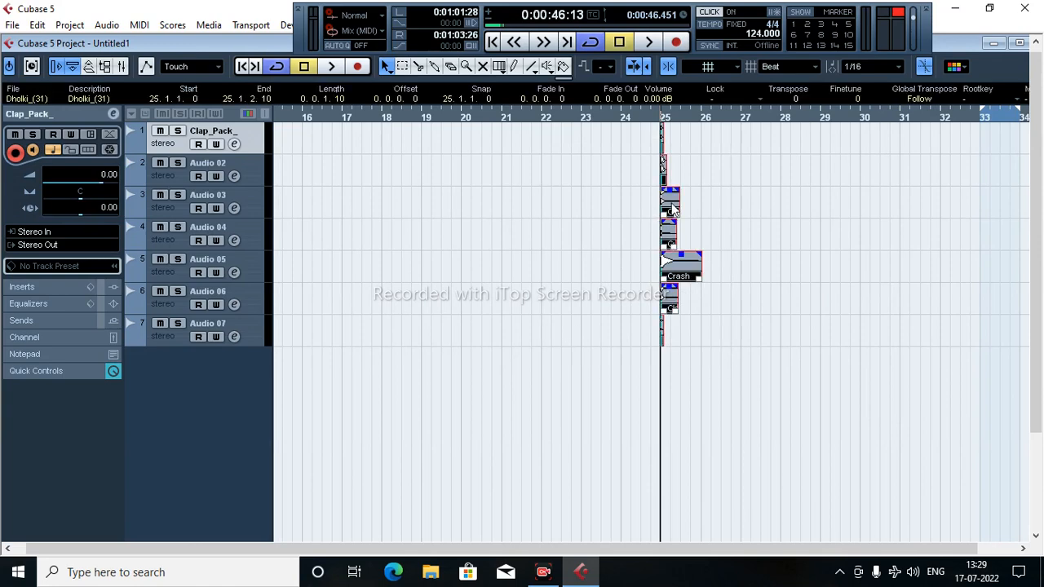
drag(672, 208, 317, 201)
Step: Create an empty one-bar part from bar 18 to 19 on the Clap_Pack_ track and set the locators to it
mouse_move(386, 124)
mouse_down()
mouse_move(389, 165)
mouse_move(389, 139)
mouse_up()
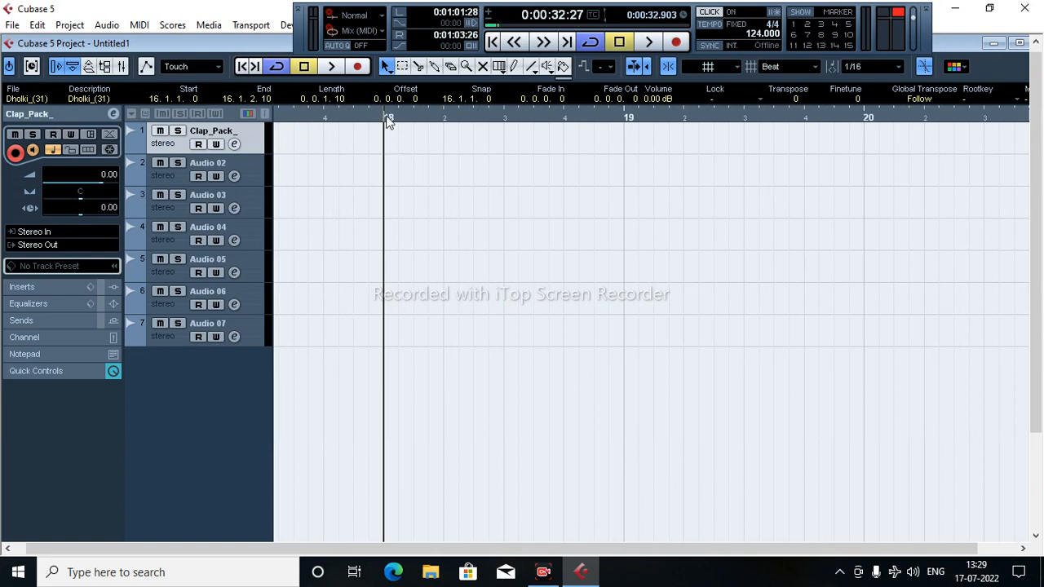
alt+click(388, 120)
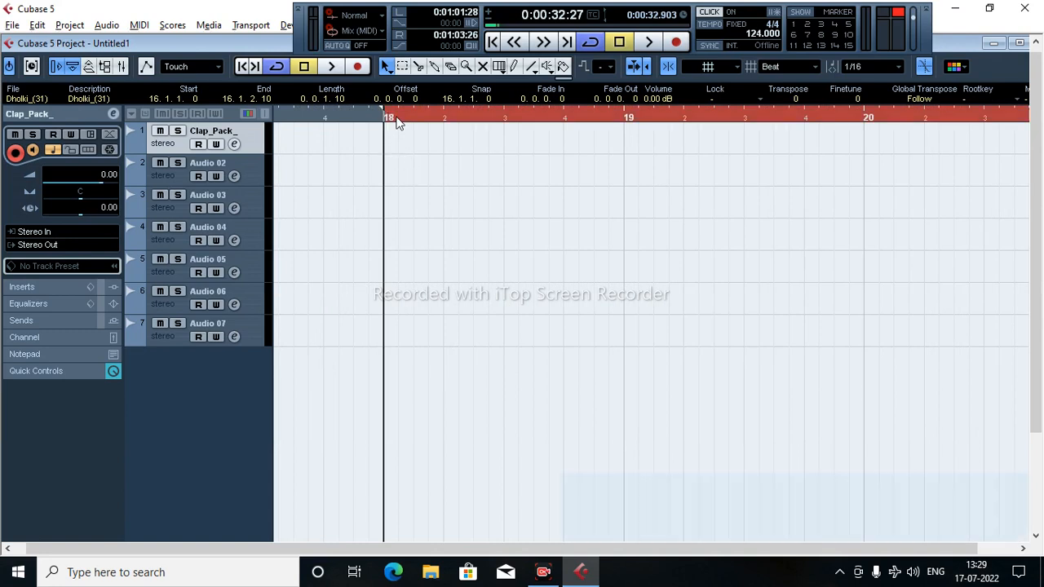
alt+click(621, 114)
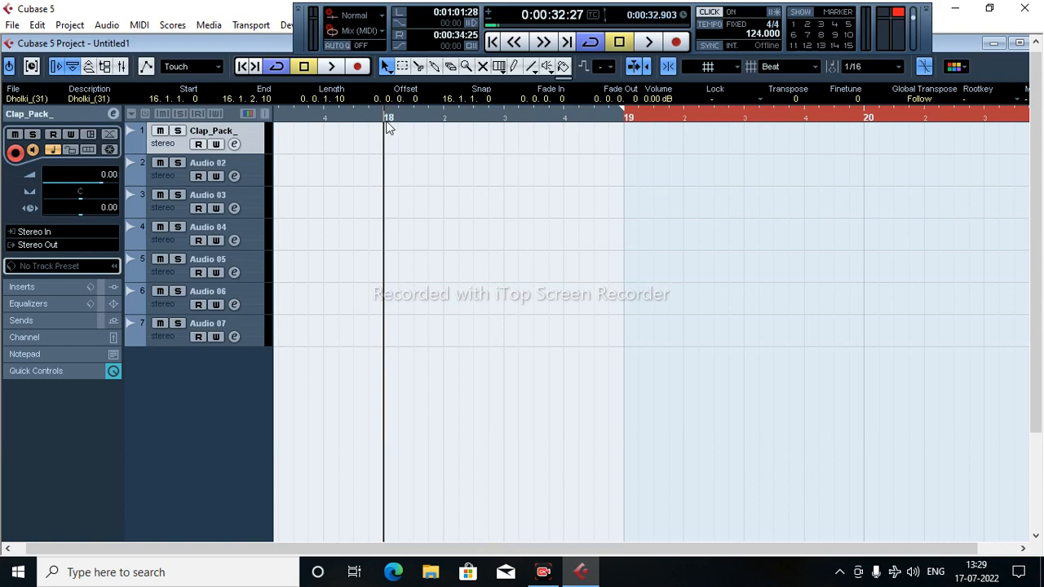
drag(390, 131, 615, 149)
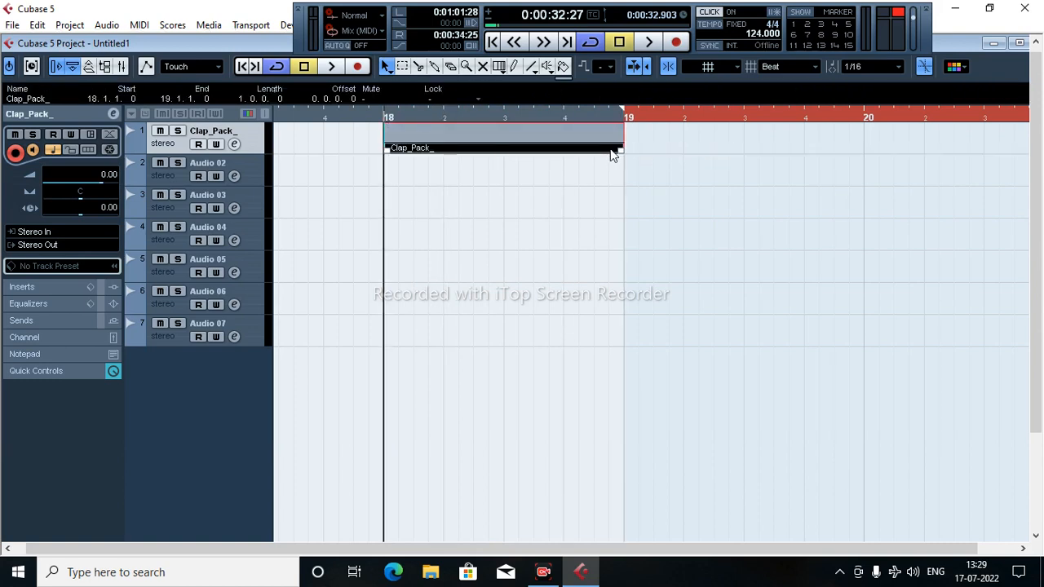
key(p)
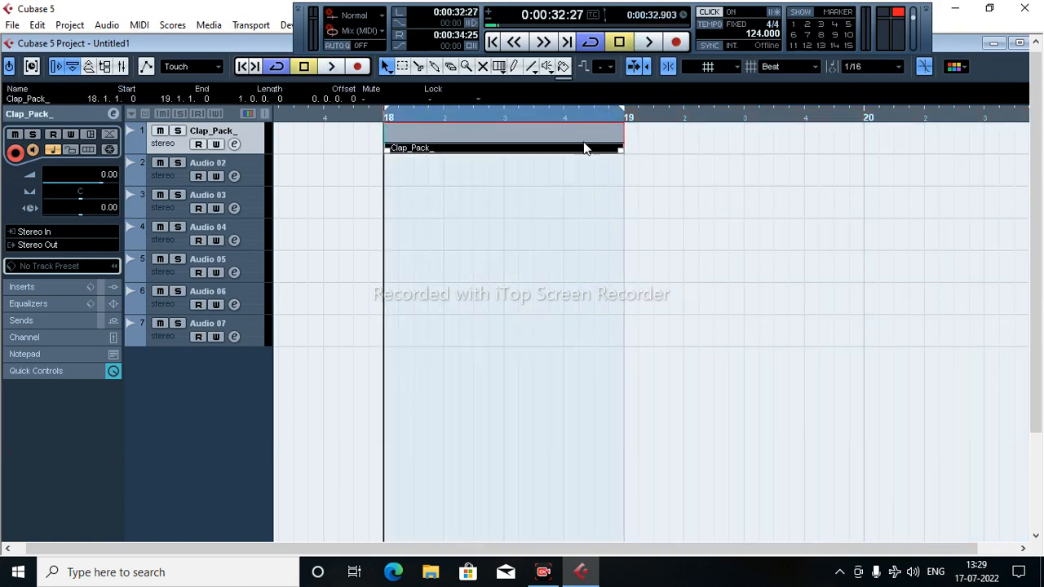
Step: Delete the empty one-bar part between bars 18 and 19 on the Clap_Pack_ track
key(Delete)
key(g)
key(g)
key(g)
key(g)
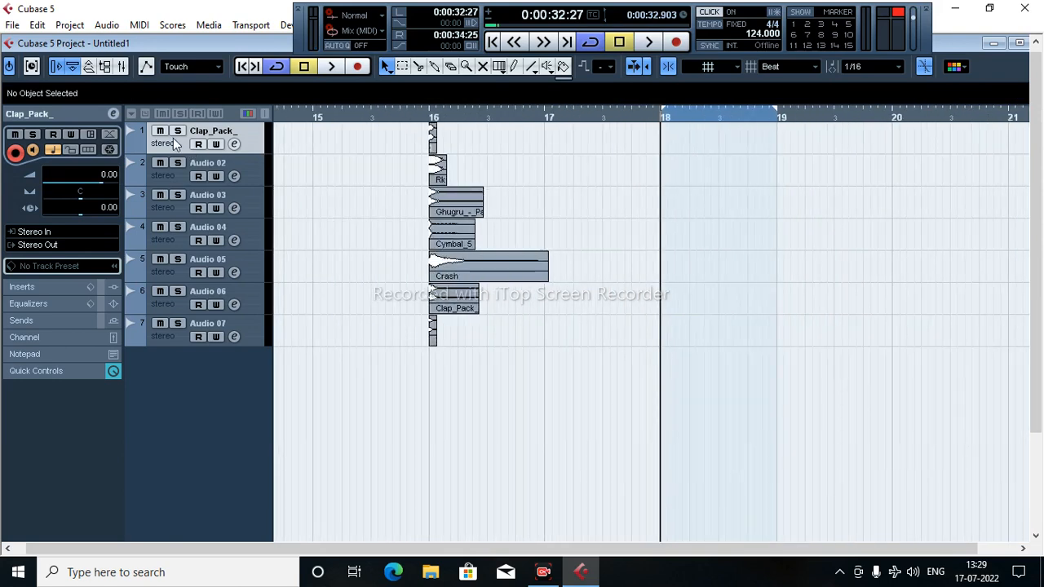
Step: Place the cursor at bar 16 and listen to the Clap_Pack_ and Audio 07 tracks in solo, one after the other
key(s)
click(429, 121)
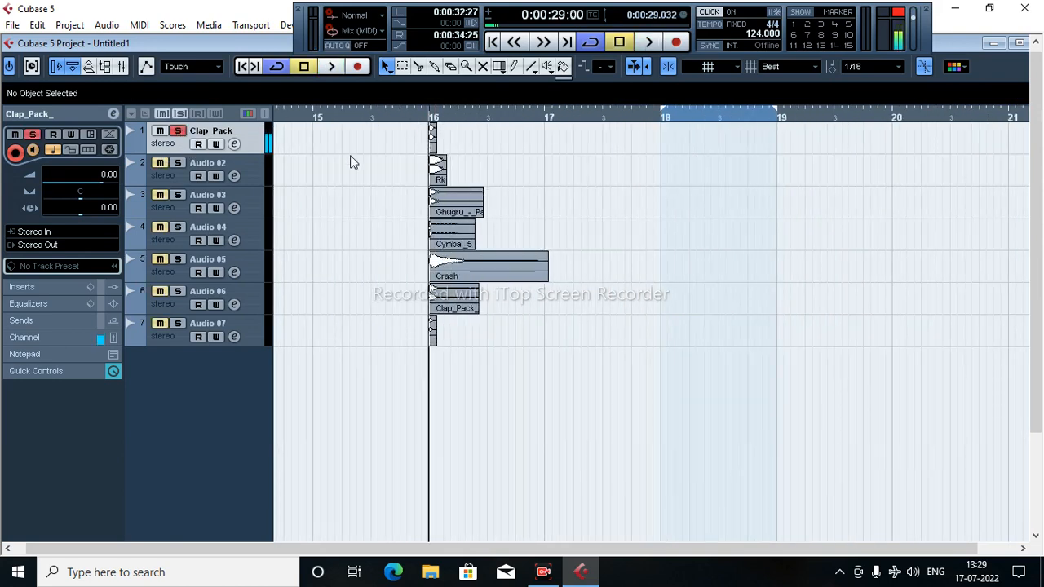
click(179, 133)
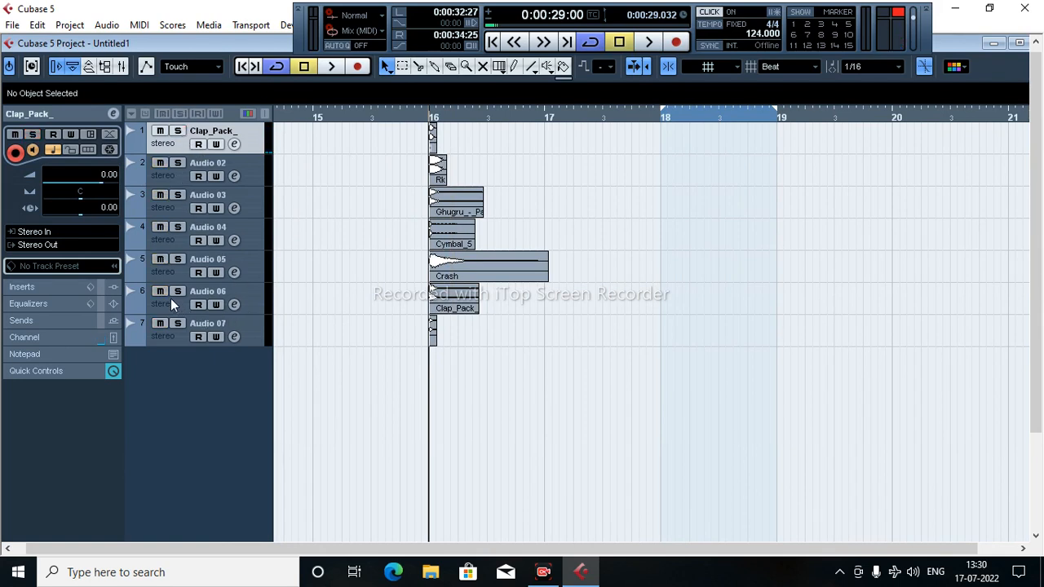
click(177, 325)
key(space)
key(space)
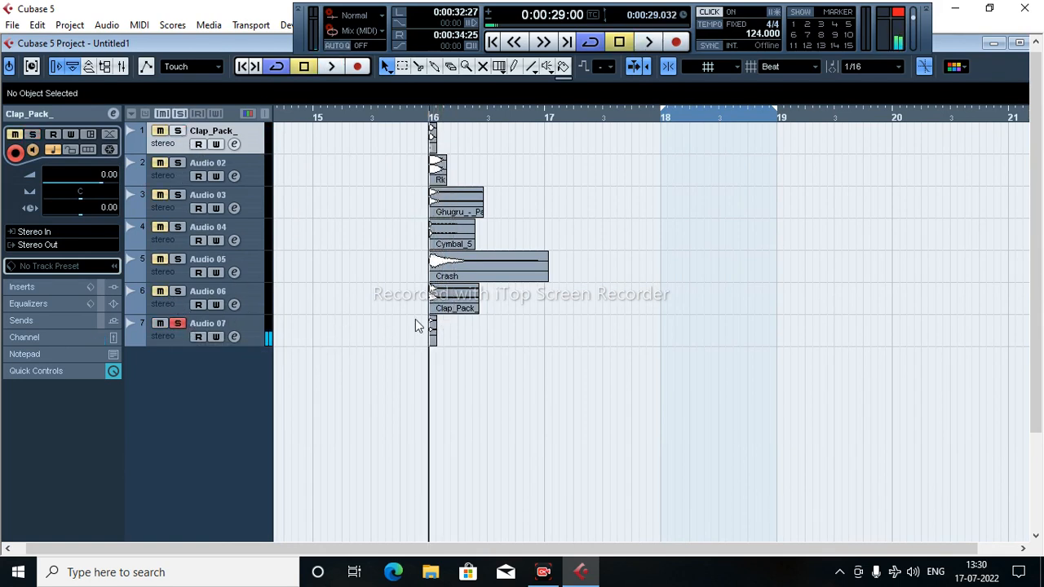
click(178, 323)
Step: Listen to the Audio 06, Audio 05 and Audio 04 tracks in solo from bar 16, leaving Audio 04 soloed
click(177, 292)
key(space)
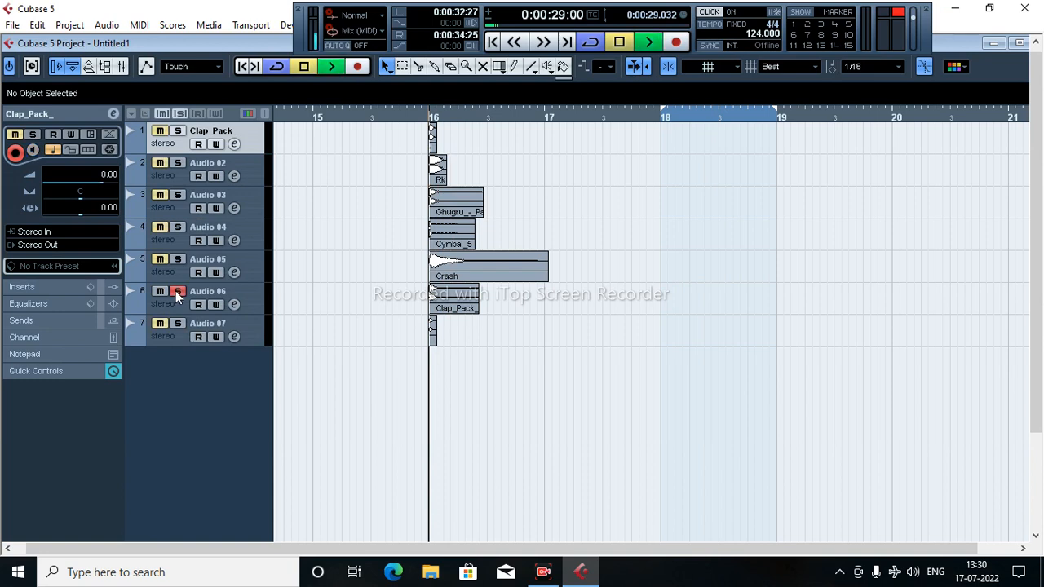
key(space)
click(177, 293)
click(177, 259)
key(space)
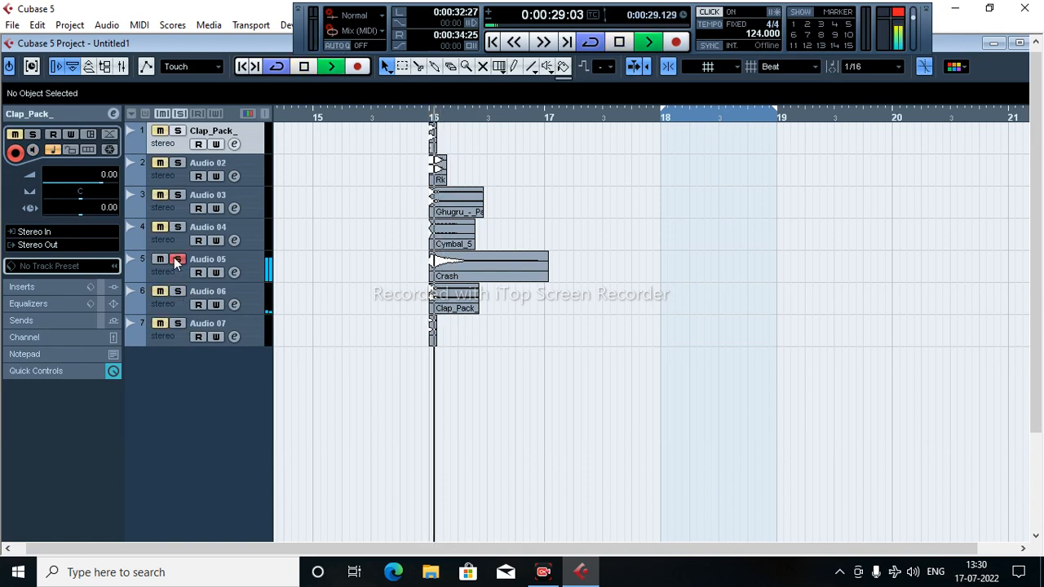
key(space)
click(178, 258)
key(space)
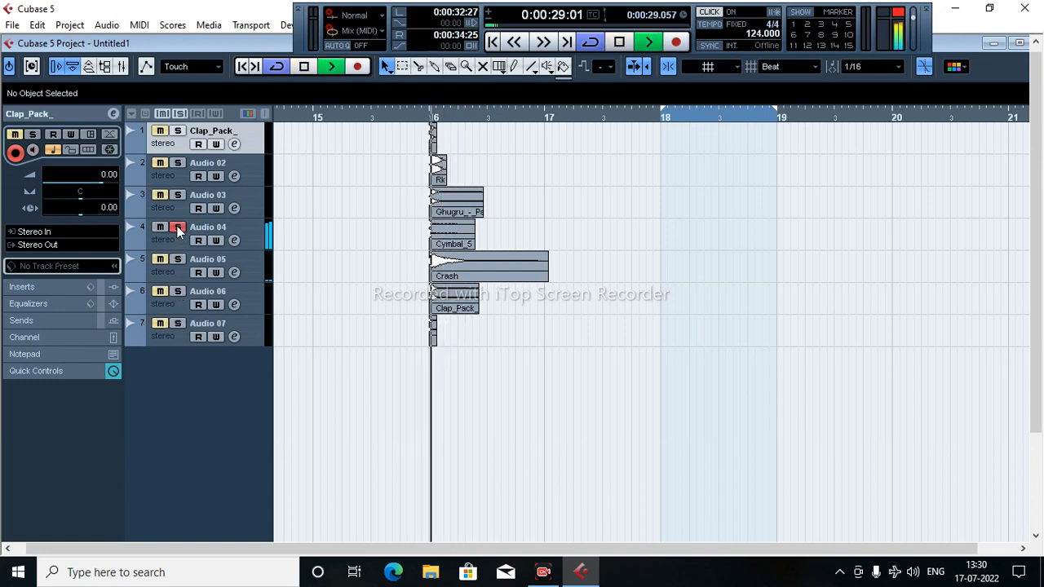
key(space)
Step: Copy the Cymbal_5 and Hat_Basic clips from bar 16 to bar 18 on their own tracks
click(458, 241)
drag(458, 241, 689, 241)
drag(687, 238, 688, 239)
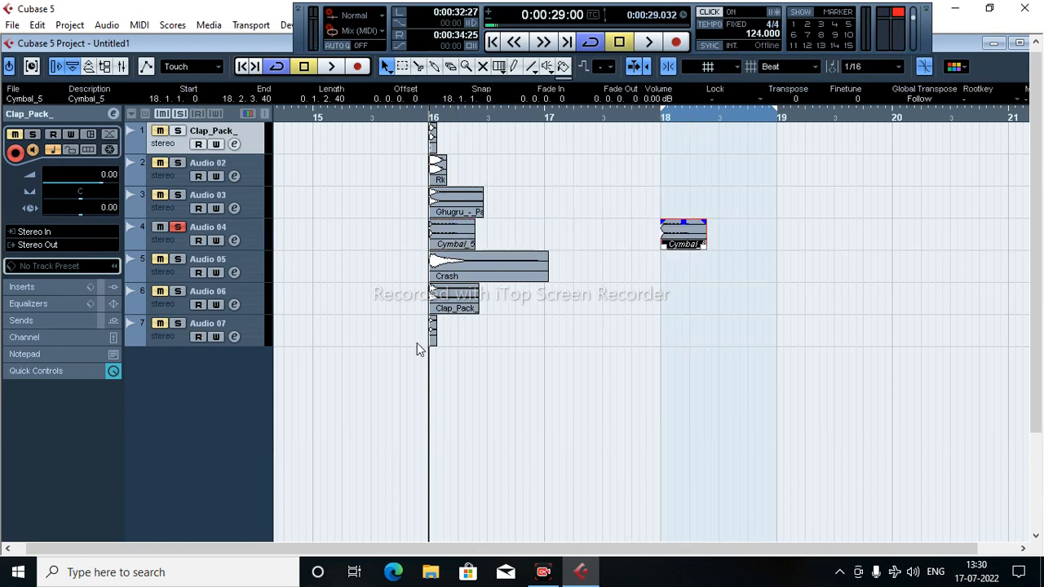
drag(434, 338, 676, 330)
Step: Move the Audio 07 track directly below Audio 04, solo it too, and play both from bar 18
drag(176, 338, 185, 275)
drag(318, 283, 320, 283)
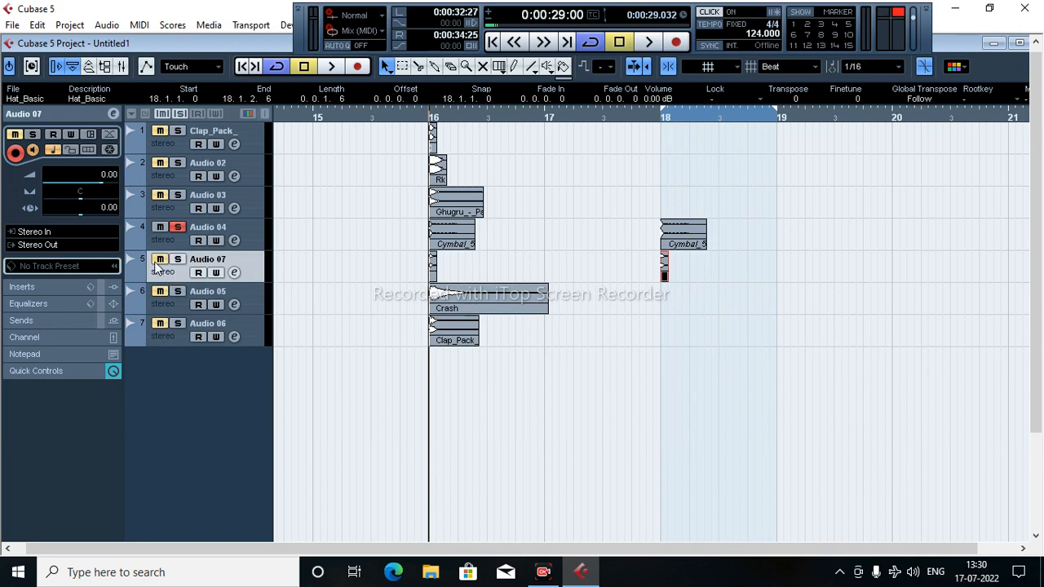
drag(663, 120, 657, 158)
key(space)
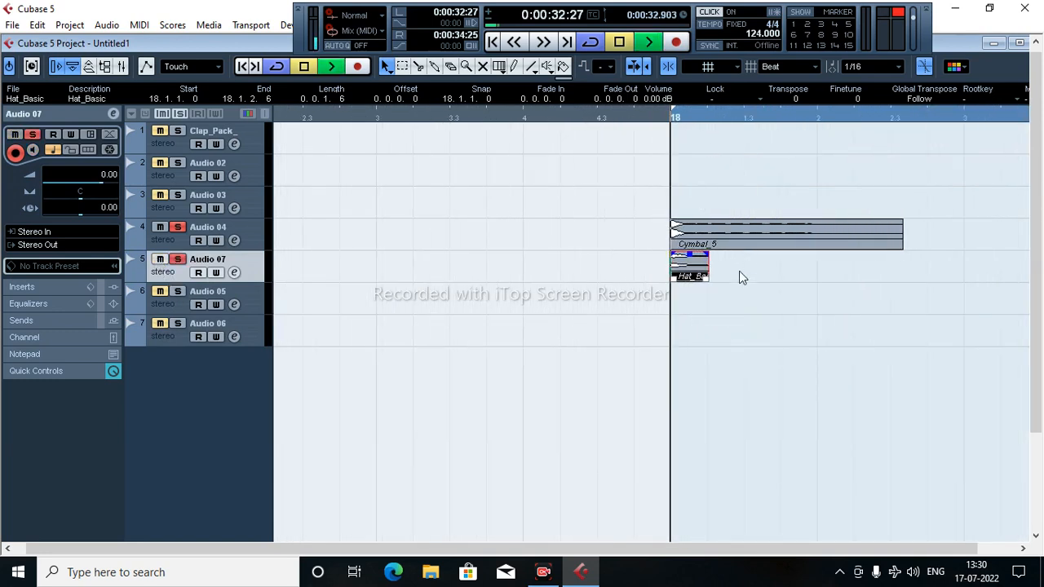
Step: Set the snap grid type to Use Quantize with a quantize value of 1/32
drag(694, 275, 745, 267)
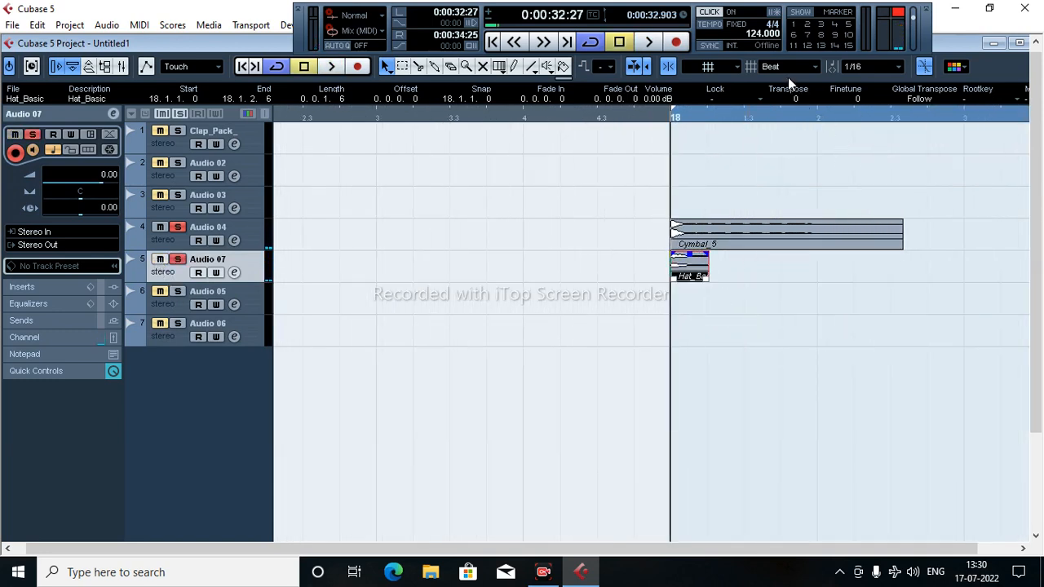
click(852, 66)
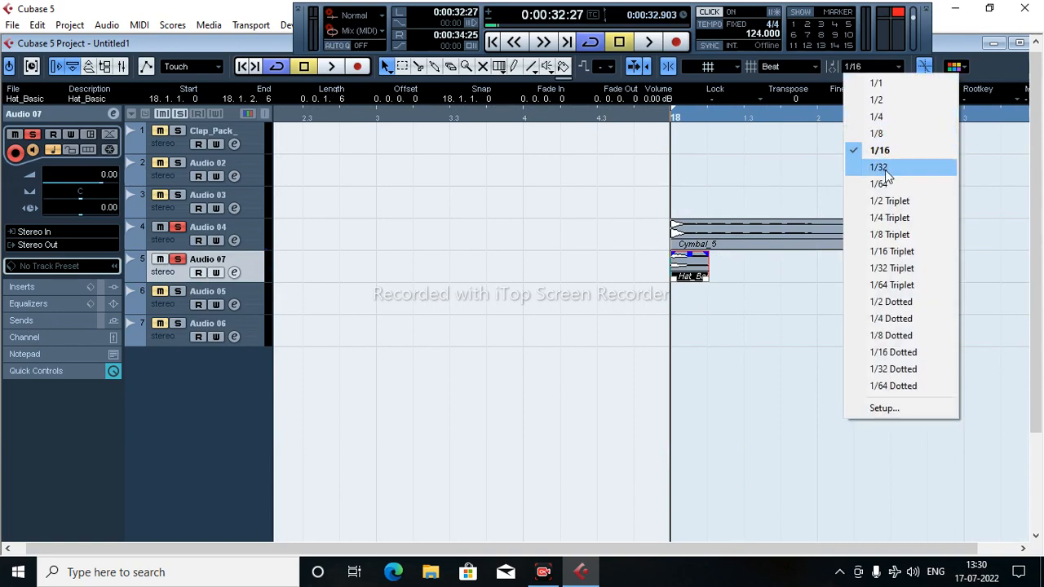
click(880, 165)
click(776, 69)
click(812, 118)
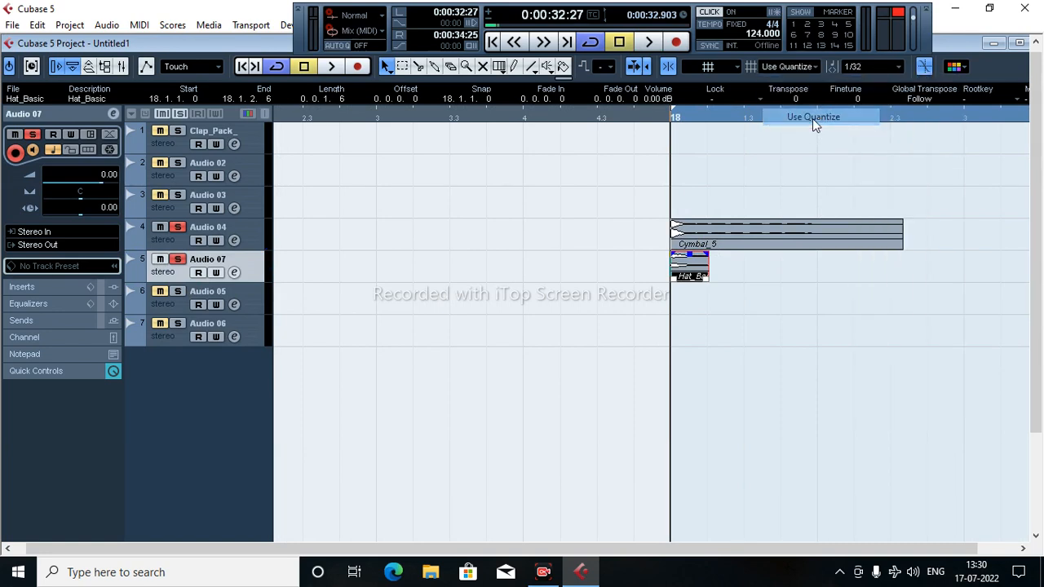
Step: Move the copied Hat_Basic clip to 18.1.3, shorten the Cymbal_5 copy to end there, and play the loop
drag(693, 273, 765, 277)
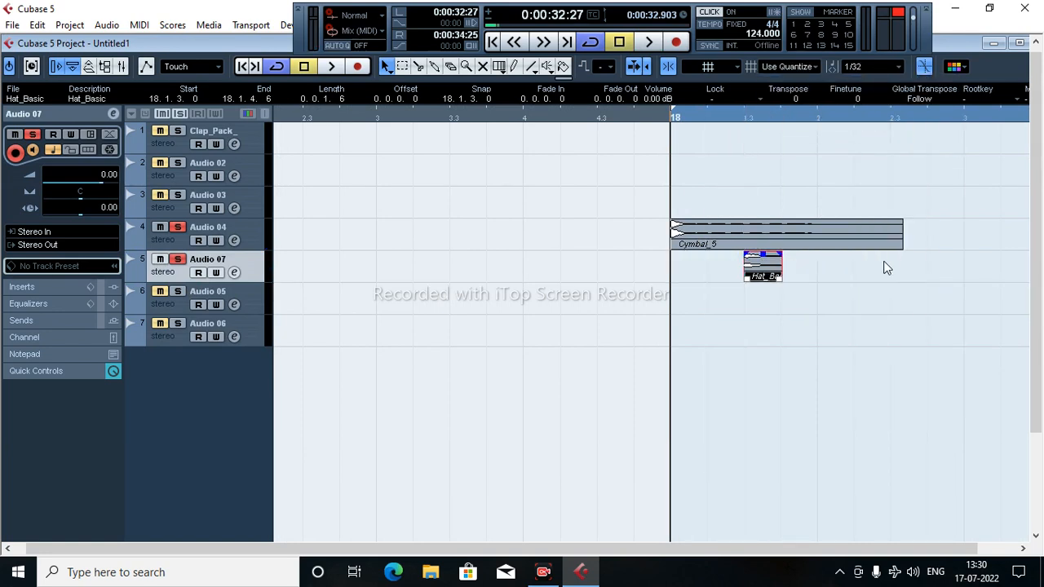
drag(901, 244, 734, 249)
key(space)
Step: Copy the Cymbal_5 and Hat_Basic pair to beat 2 of bar 18 and play the loop
drag(805, 262, 859, 235)
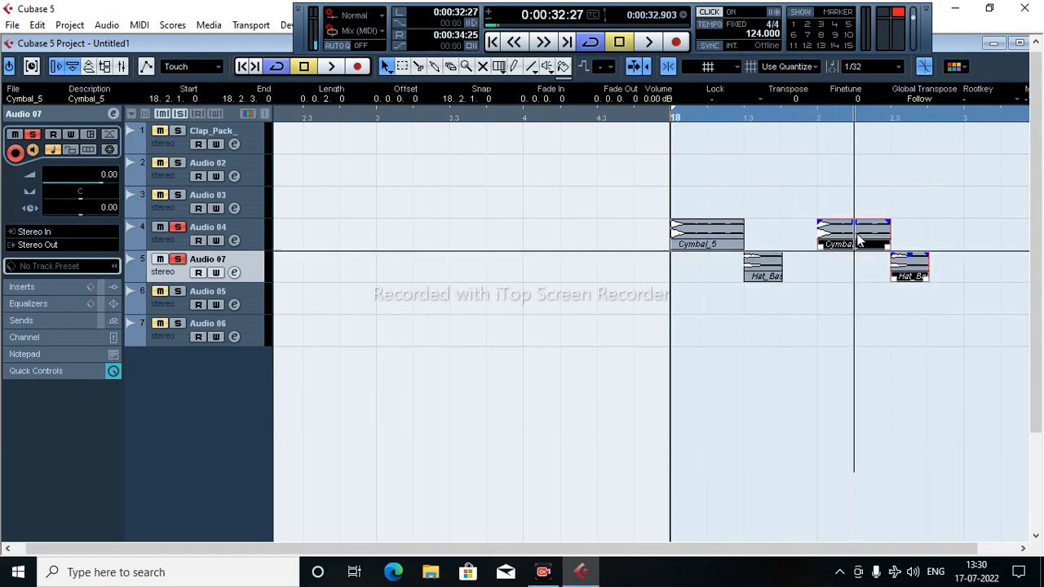
key(space)
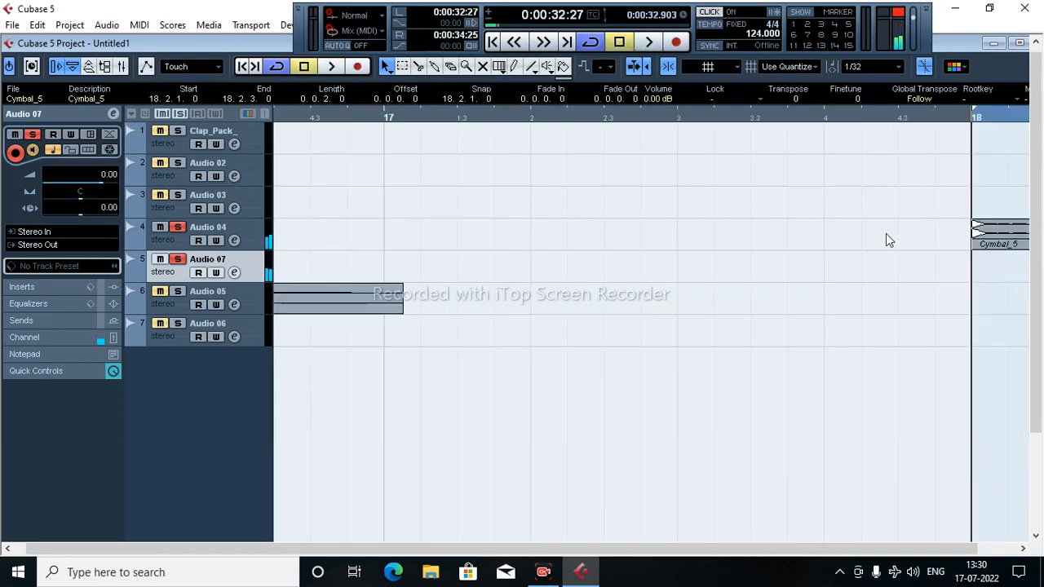
key(space)
Step: Copy the four Cymbal_5 and Hat_Basic clips of beats 1 and 2 to start at 18.3.1 and play the full loop
drag(849, 213, 662, 308)
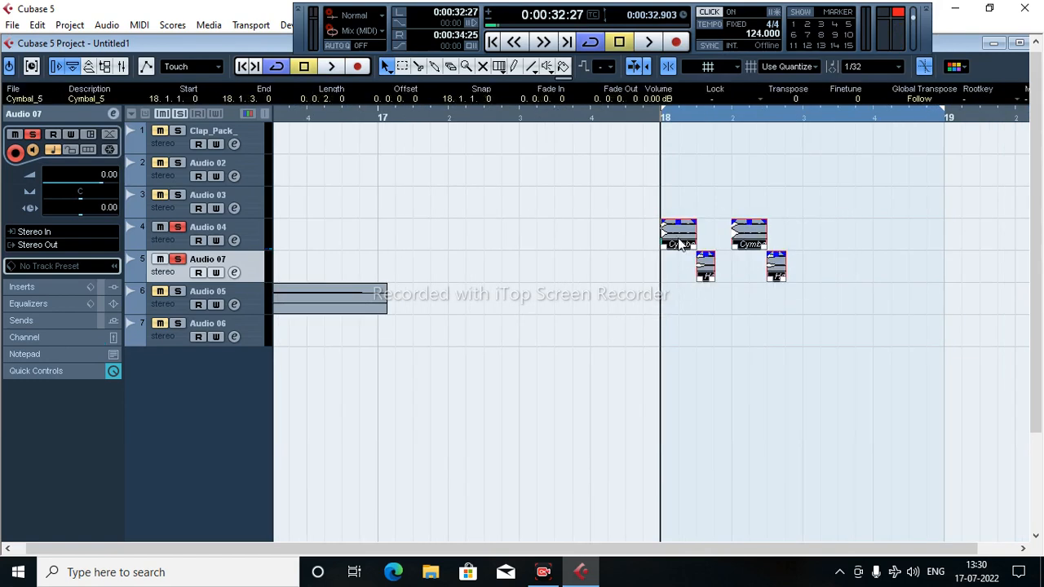
drag(676, 239, 821, 247)
key(space)
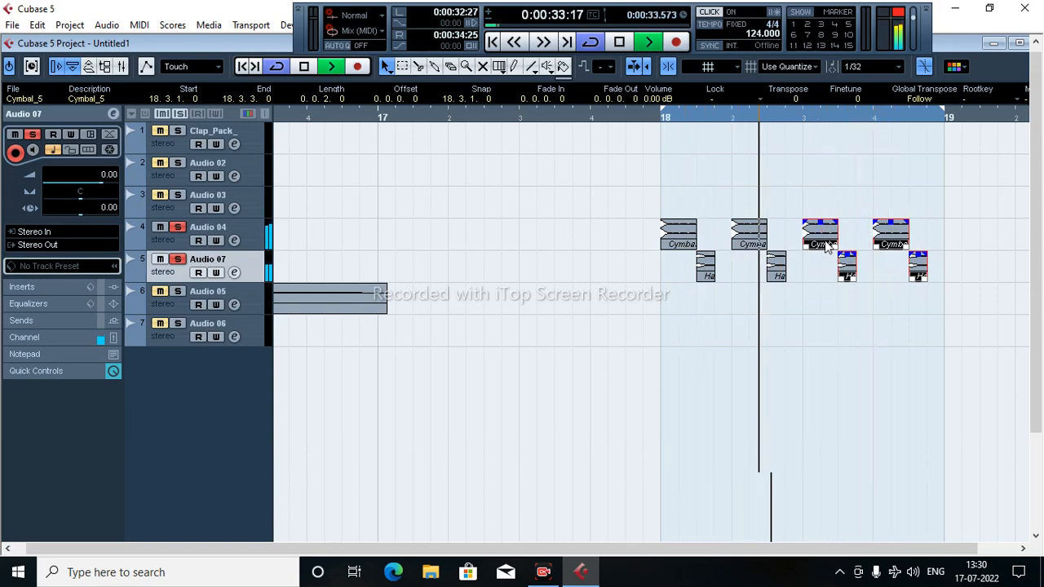
key(g)
key(g)
key(g)
key(g)
key(g)
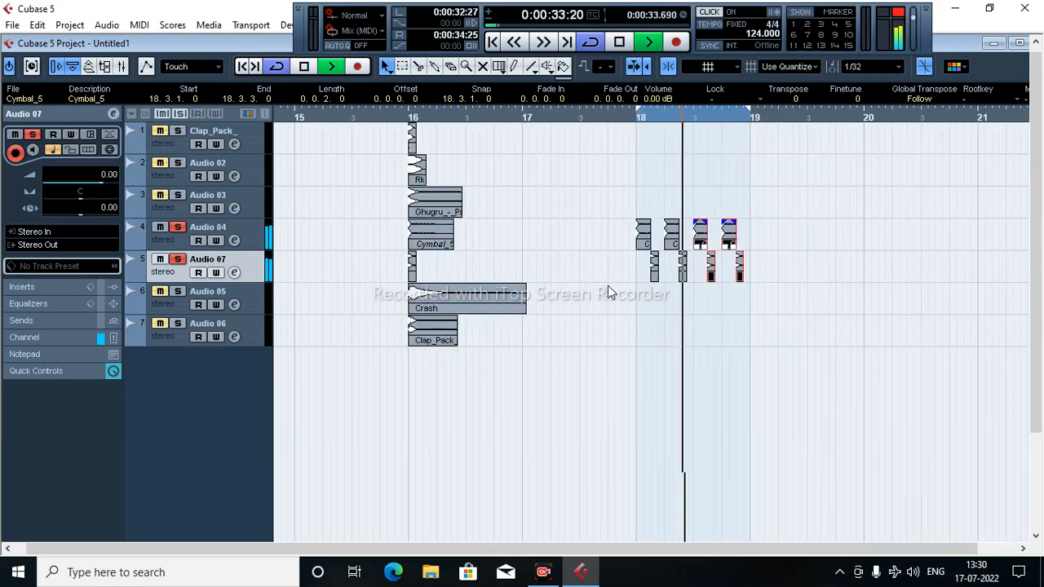
Step: Copy the Clap_Pack_ clip from bar 16 of Audio 06 to 18.2.1, solo the track, and play the loop
key(space)
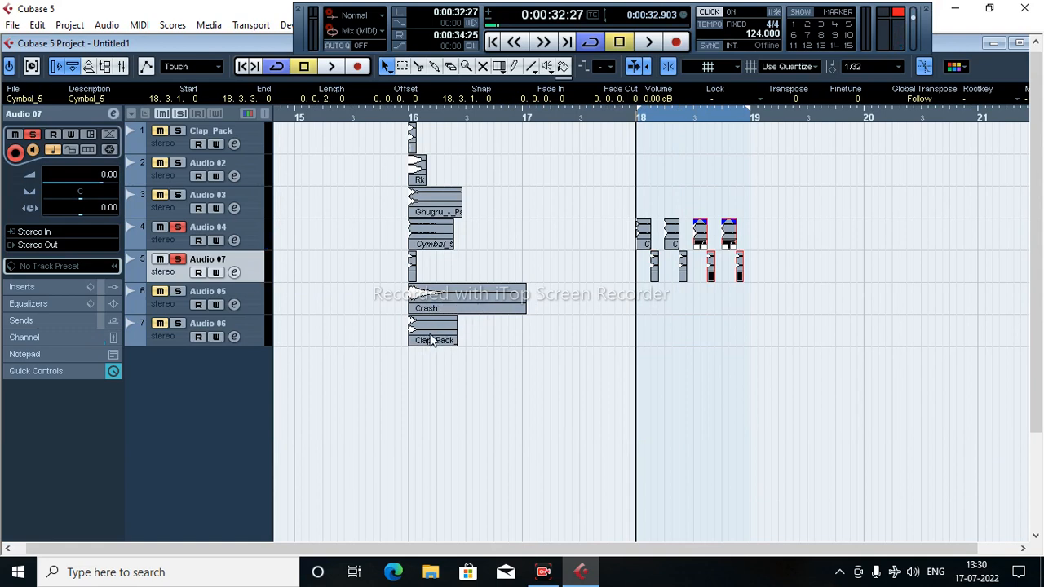
drag(430, 334, 687, 335)
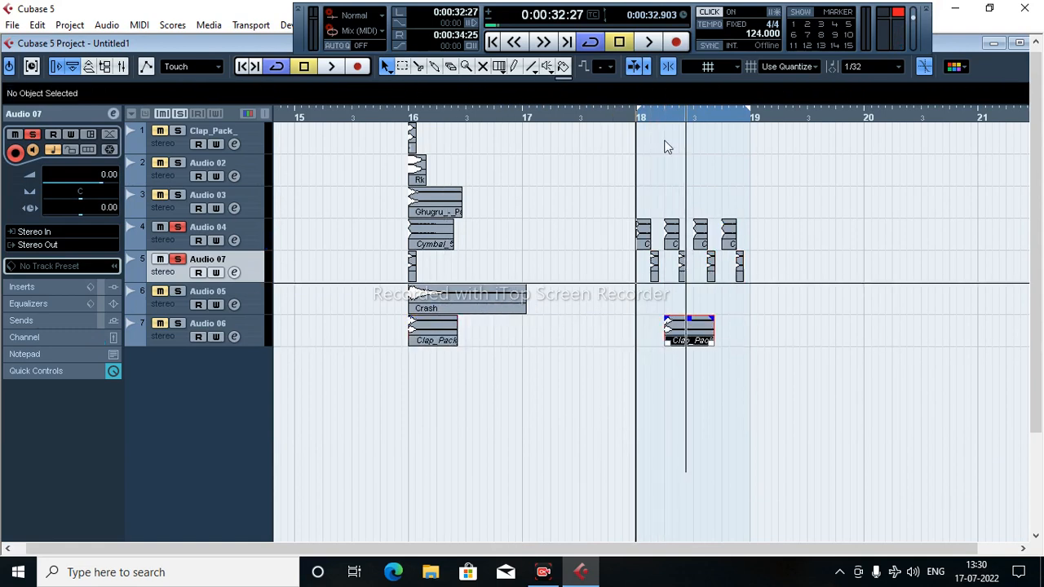
drag(644, 119, 621, 157)
click(639, 119)
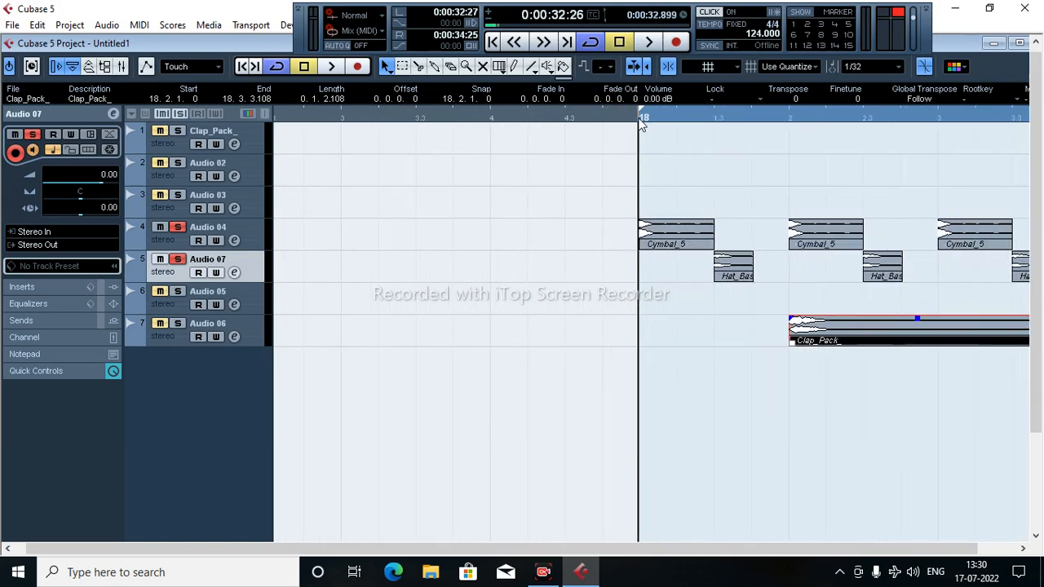
key(space)
key(space)
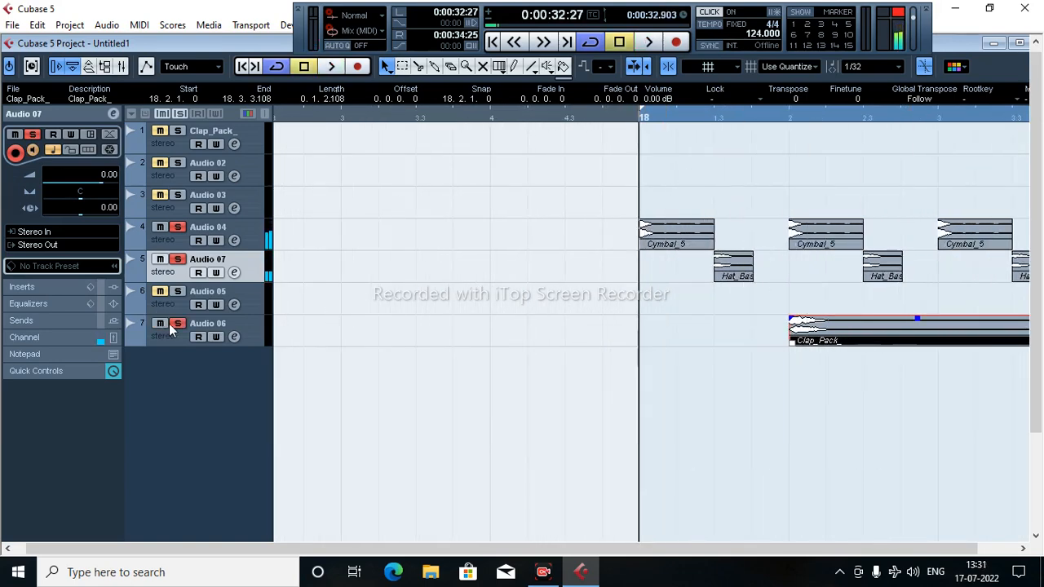
key(space)
key(g)
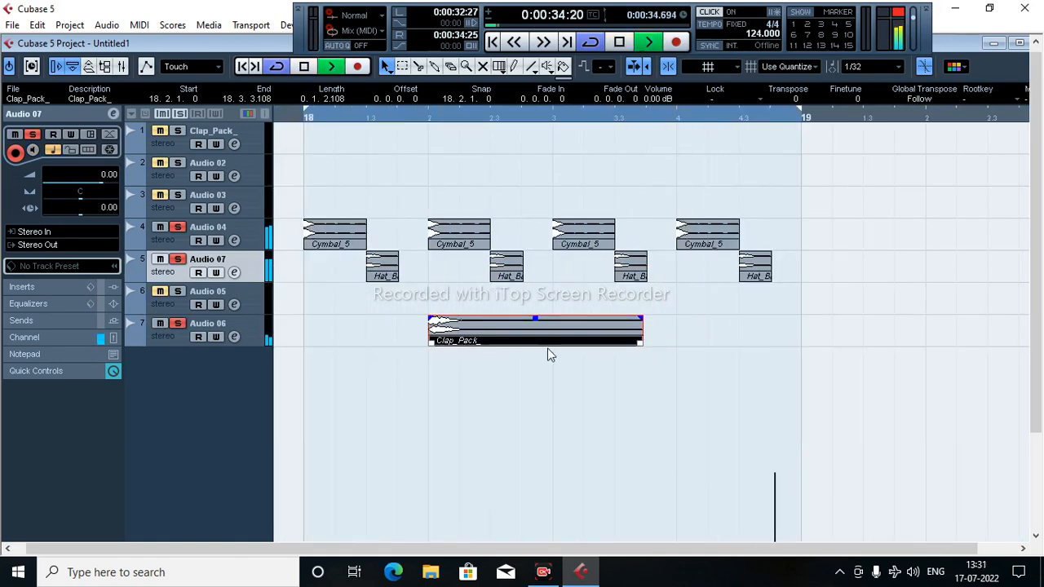
Step: Shorten the copied Clap_Pack_ clip to a length of 0.0.2.0, duplicate it at 18.4.1, and play the loop
key(space)
drag(639, 343, 720, 341)
key(space)
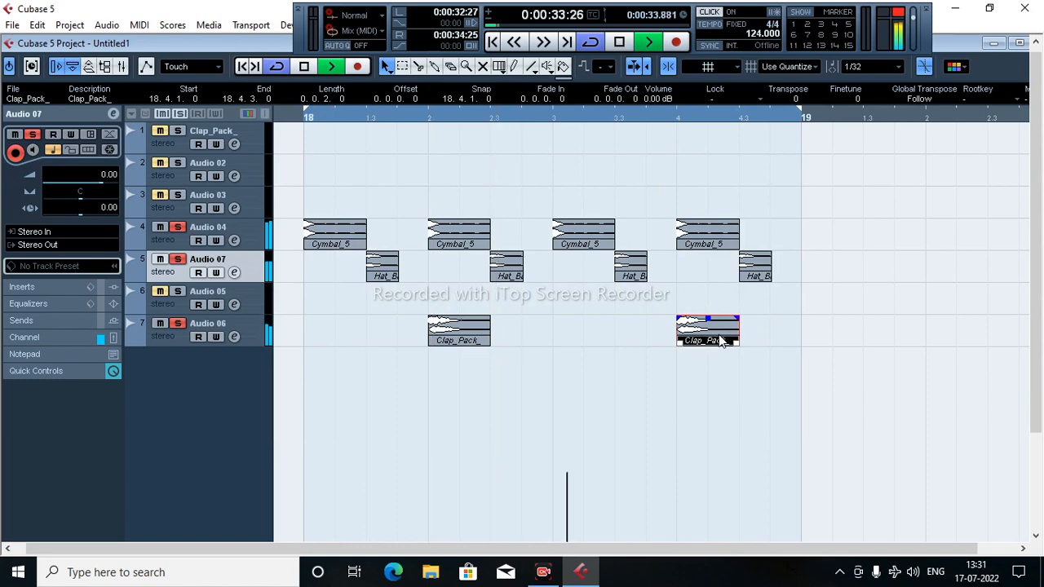
Step: Copy the Ghugru clip from bar 16 of Audio 03 to 18.1.1, solo the track, and play the loop
key(g)
key(g)
key(g)
key(g)
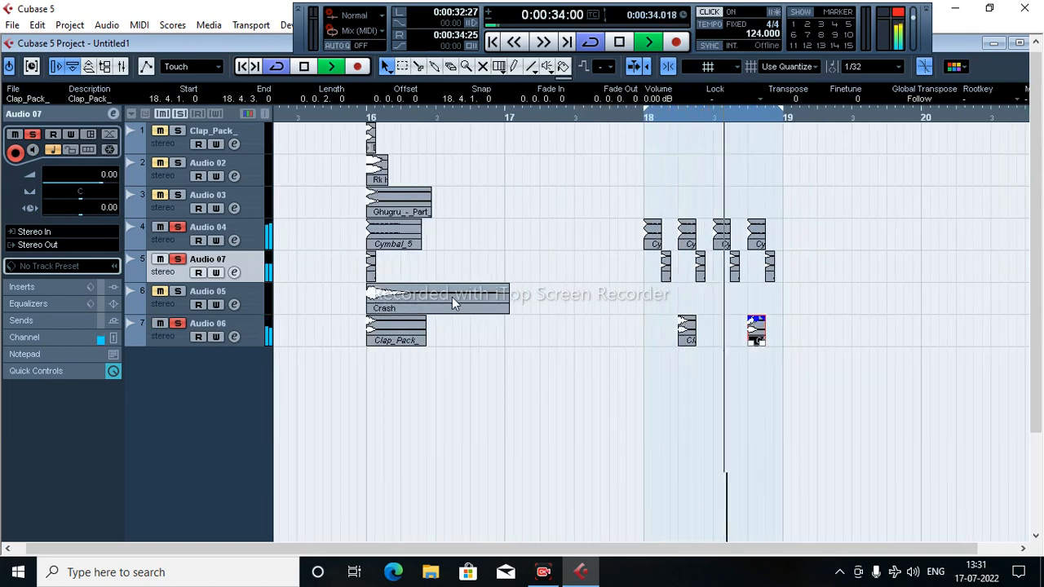
key(space)
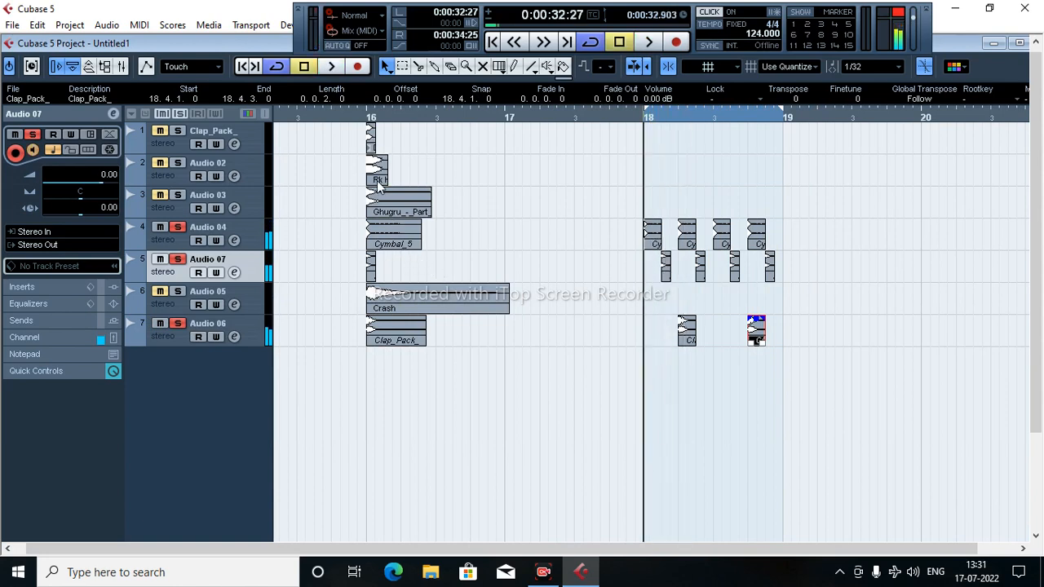
drag(385, 210, 663, 210)
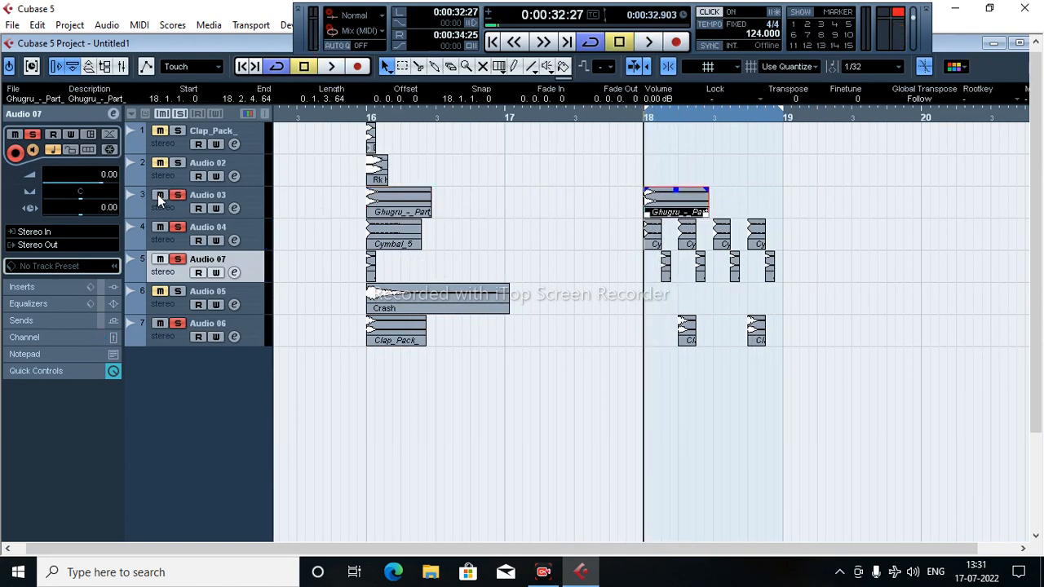
key(space)
key(space)
key(space)
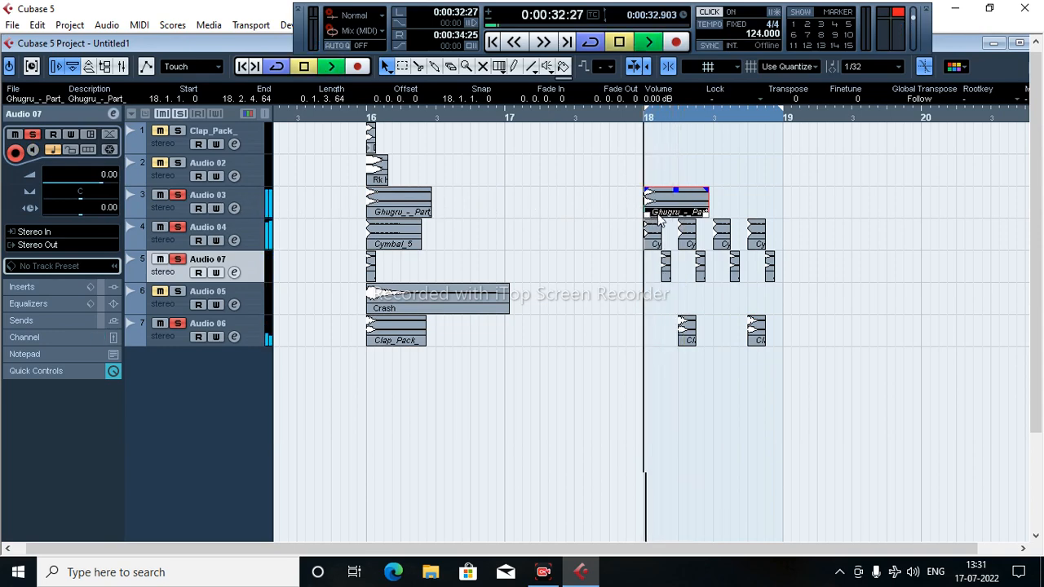
Step: Shorten the copied Ghugru clip to a length of 0.0.2.0 and move it to 18.1.4
drag(650, 121, 687, 199)
drag(890, 212, 777, 208)
key(space)
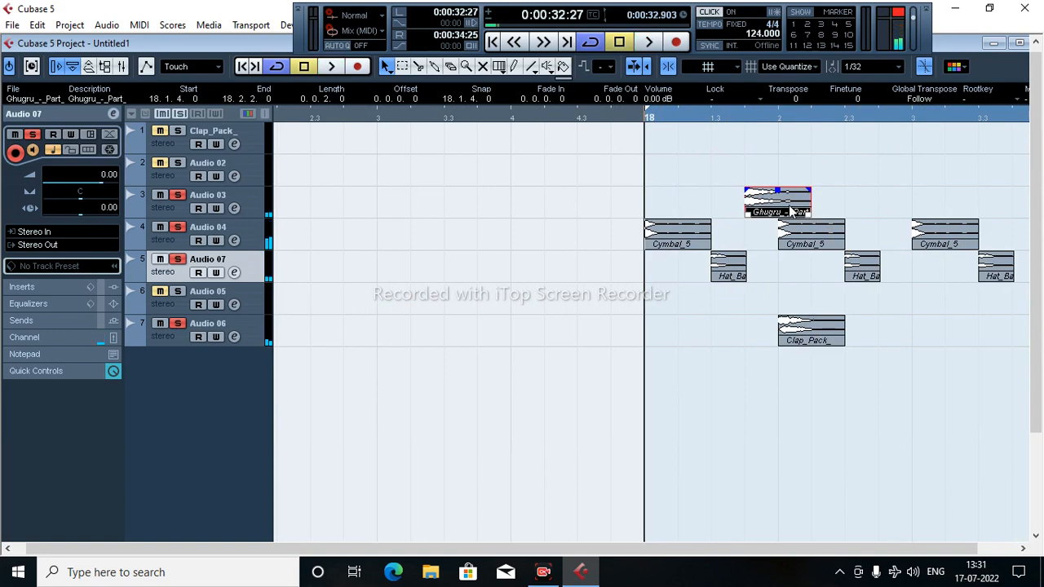
Step: Copy the shortened Ghugru clip from 18.1.4 to 18.3.4 and play the loop
key(g)
key(g)
key(g)
key(g)
key(g)
key(g)
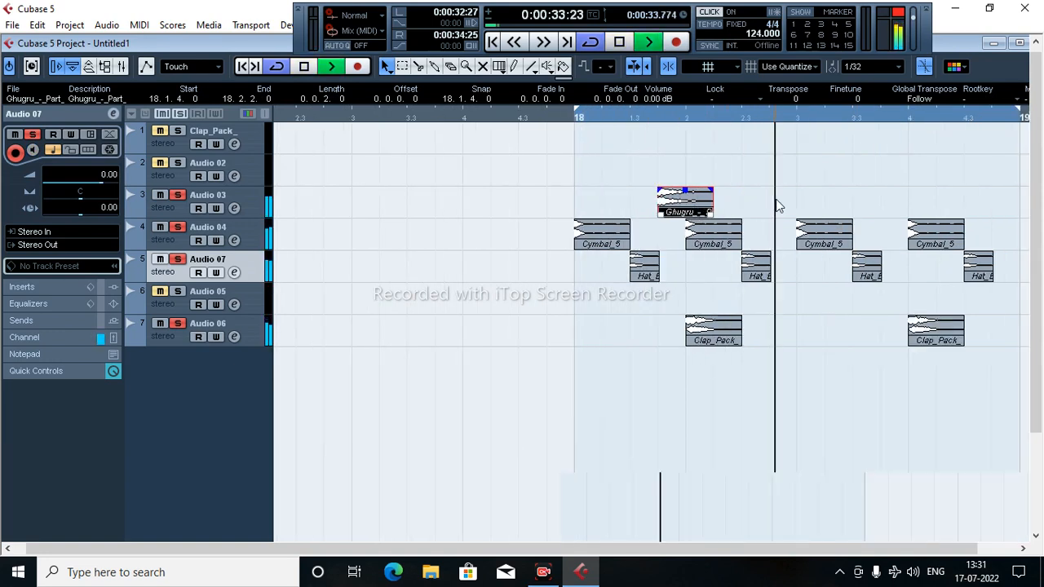
key(space)
drag(622, 210, 712, 211)
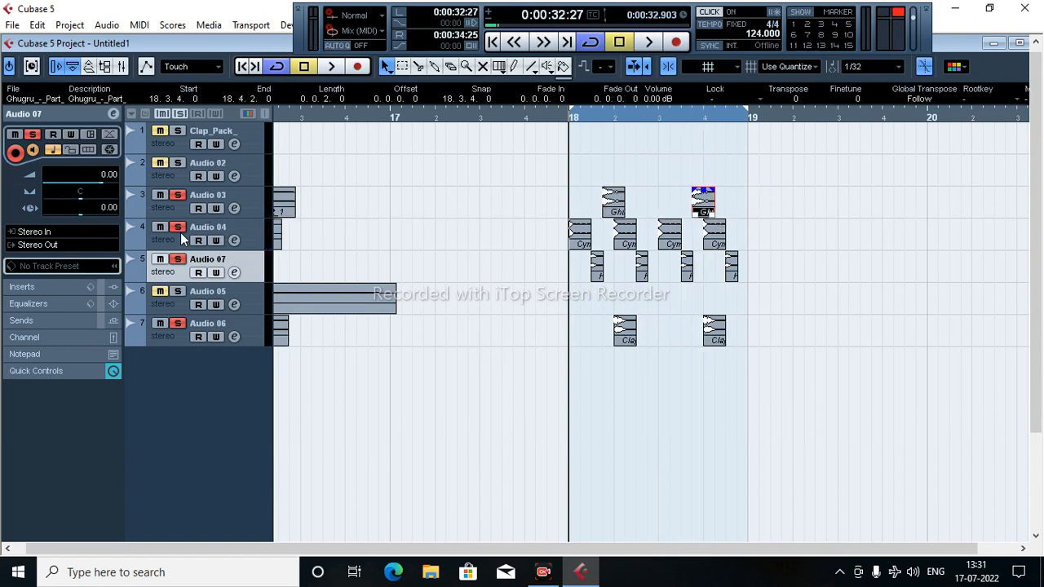
key(space)
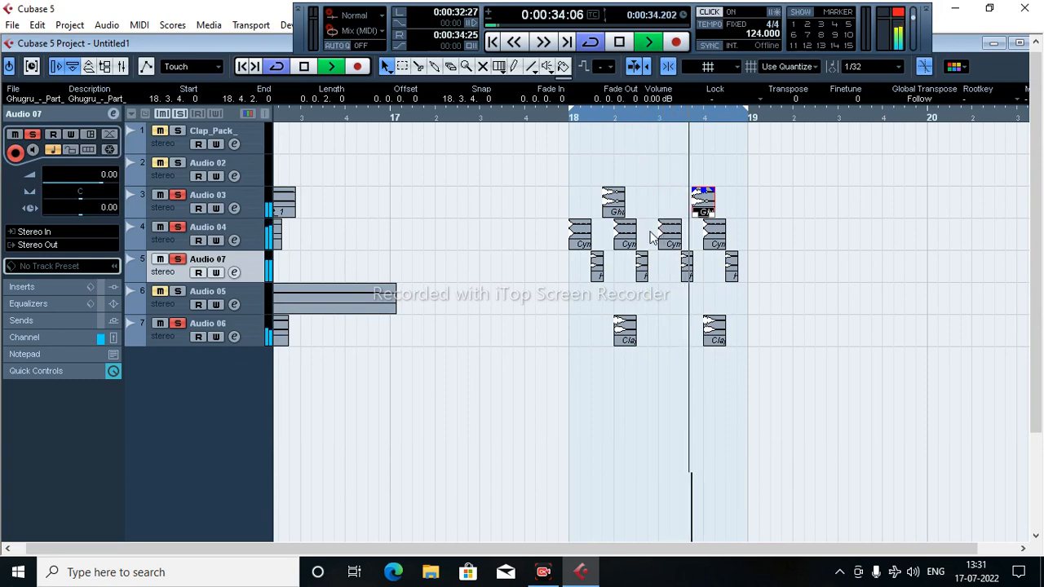
Step: Place the project cursor at bar 16 and play from there to audition the source clips
key(g)
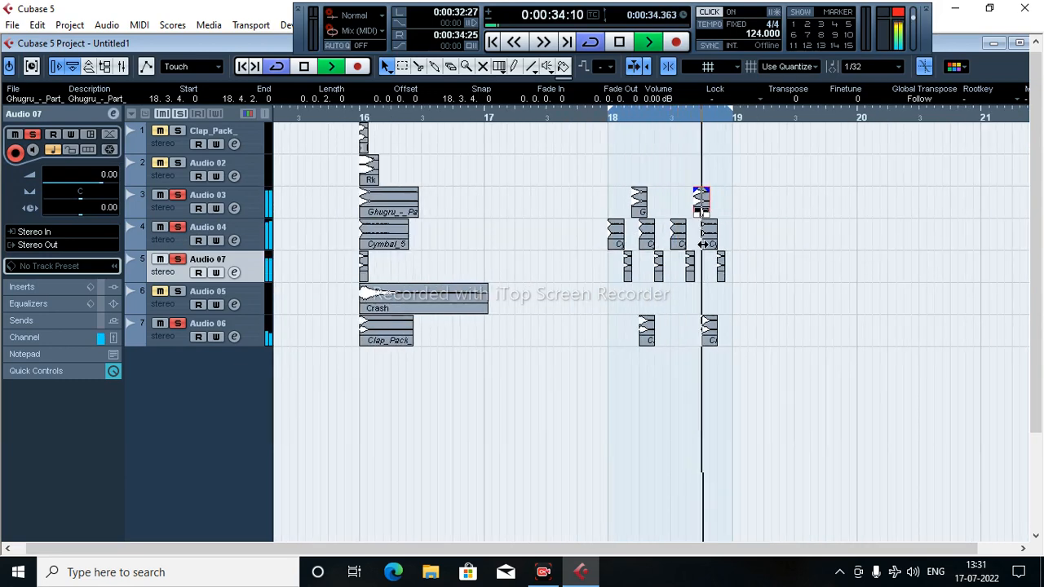
key(g)
key(space)
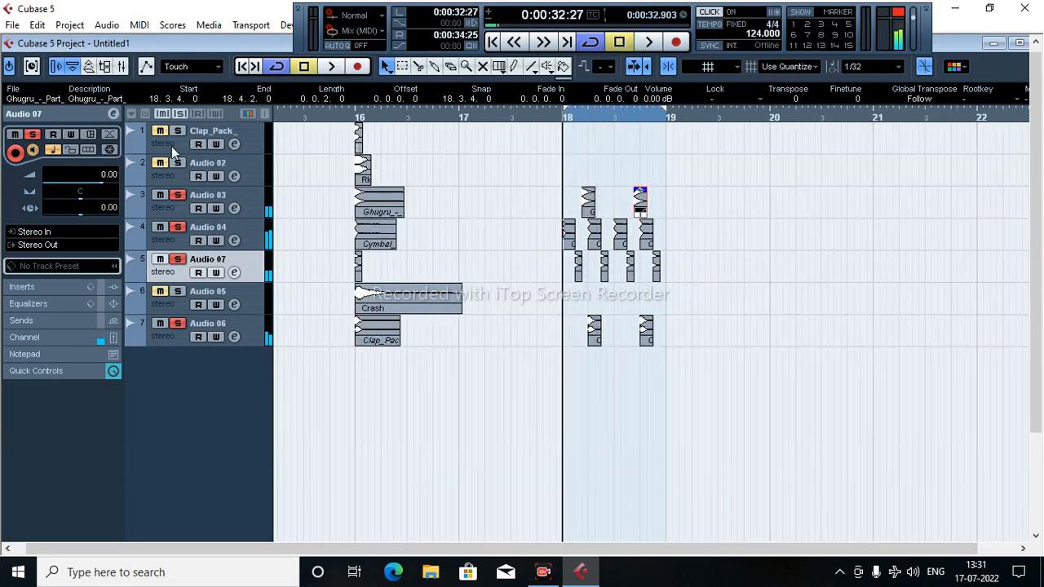
drag(350, 116, 357, 169)
key(space)
key(space)
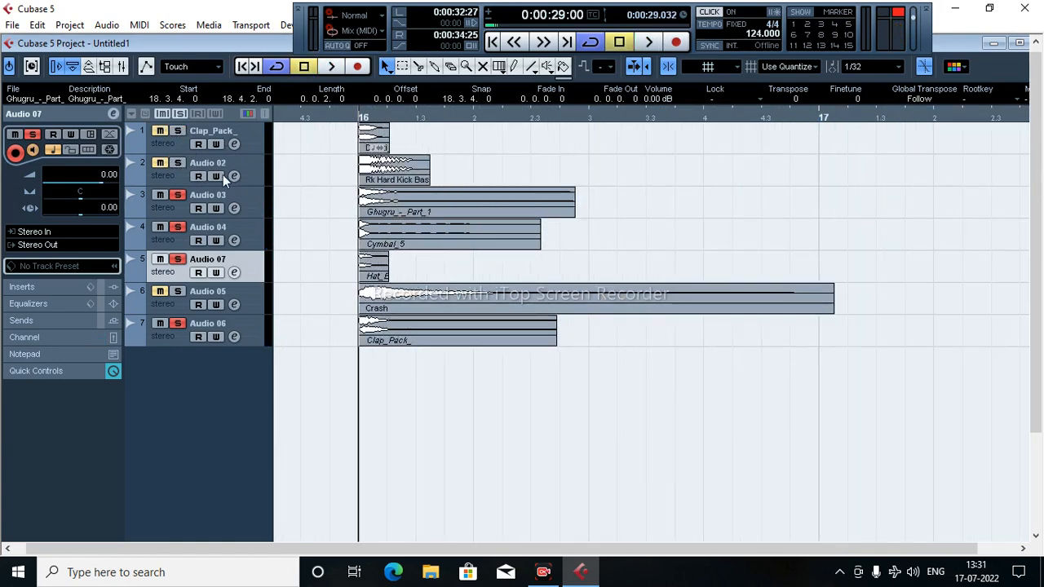
Step: Move the Dholki_(31) clip on the first track from bar 16 to 18.1.4
key(g)
key(g)
key(g)
key(g)
key(g)
key(g)
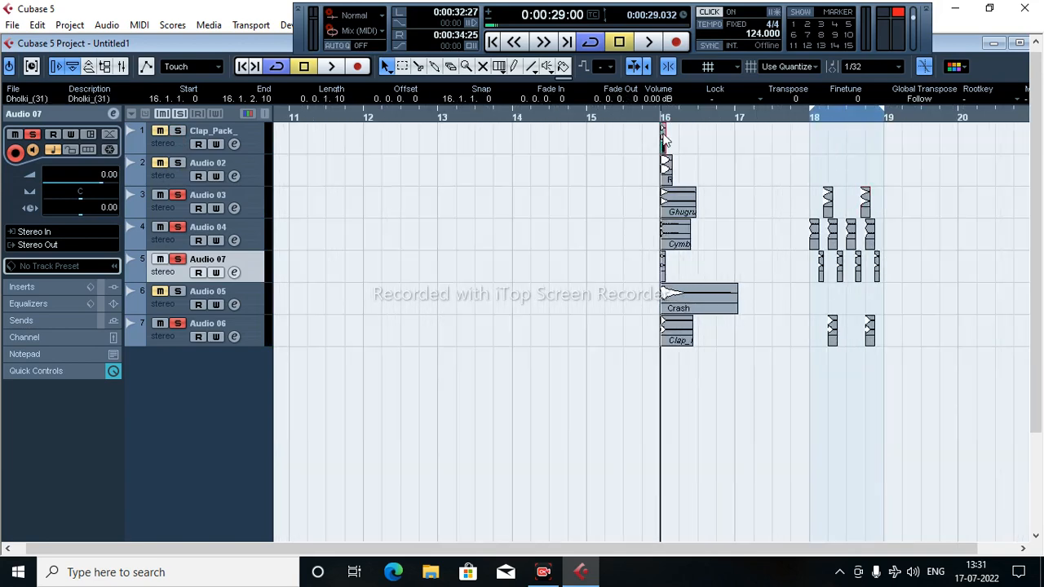
drag(664, 140, 894, 180)
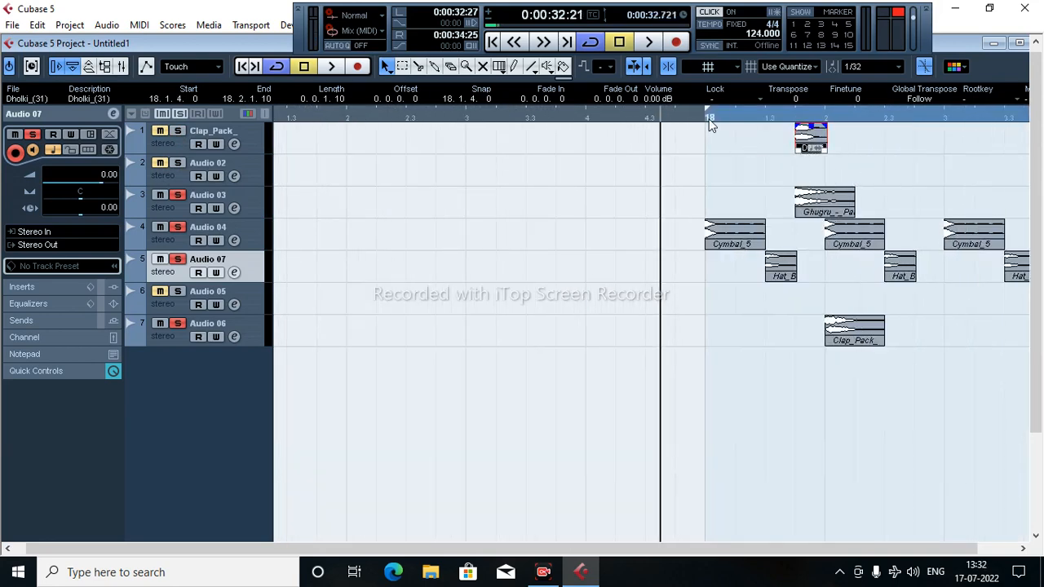
Step: Move the Dholki_(31) clip to 18.1.2, copy it to 18.1.4, and play bar 18 with the first track soloed
click(710, 121)
mouse_move(813, 140)
mouse_down()
mouse_move(754, 144)
mouse_move(817, 144)
mouse_up()
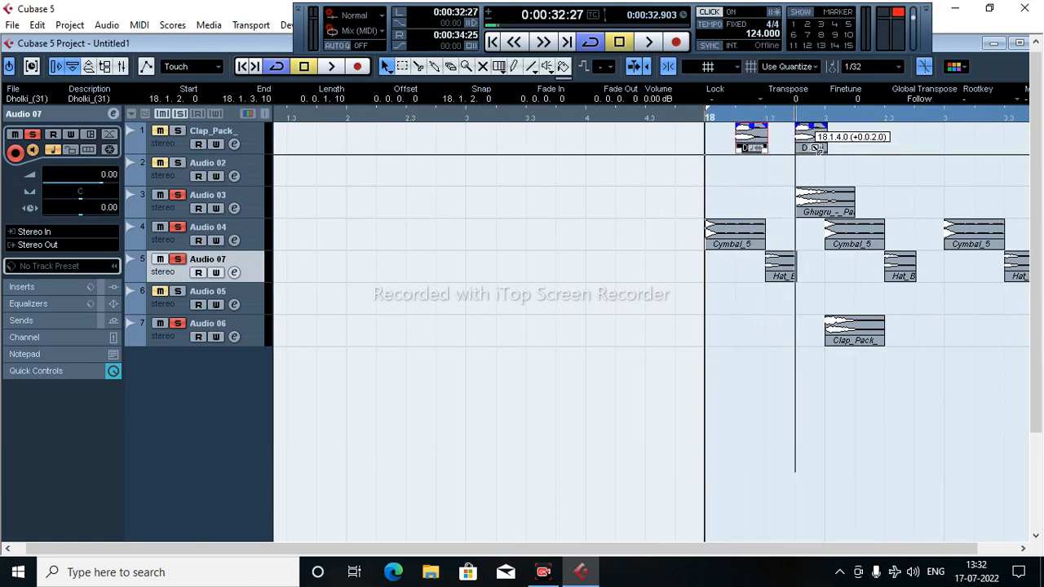
key(space)
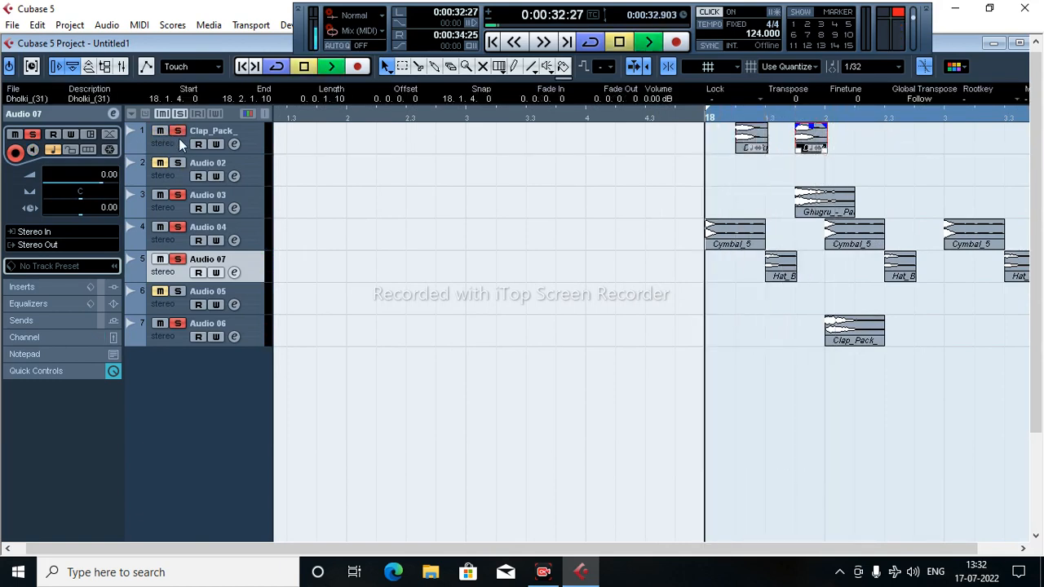
key(space)
Step: Copy the two Dholki_(31) clips to start at 18.3.2 and play the loop
key(g)
key(g)
key(g)
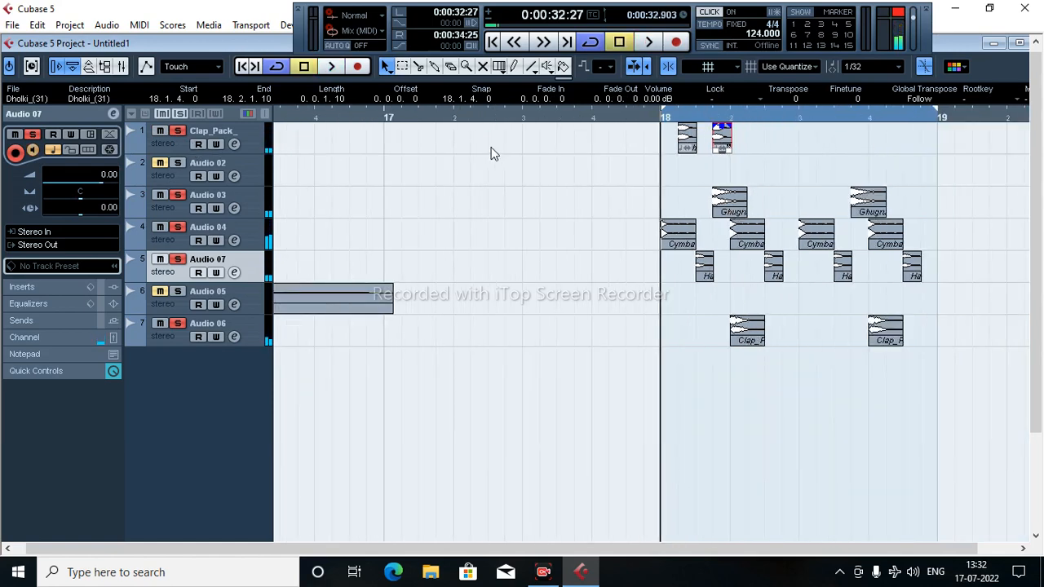
drag(744, 170, 842, 149)
key(space)
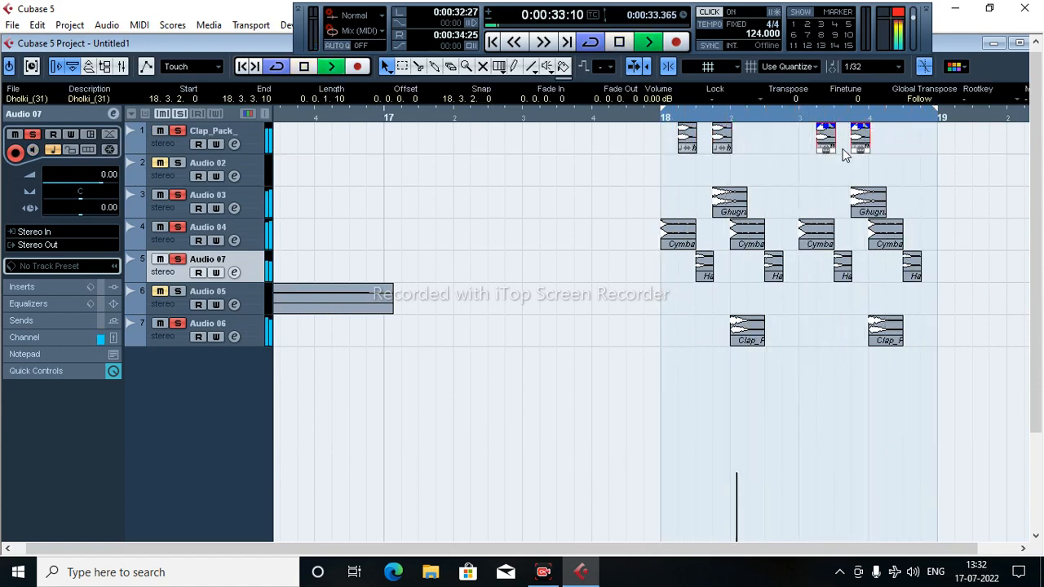
Step: Try a copy of the Crash clip at 18.1.1 with Audio 05 soloed, play the loop, and delete the copy
key(g)
key(g)
key(g)
key(g)
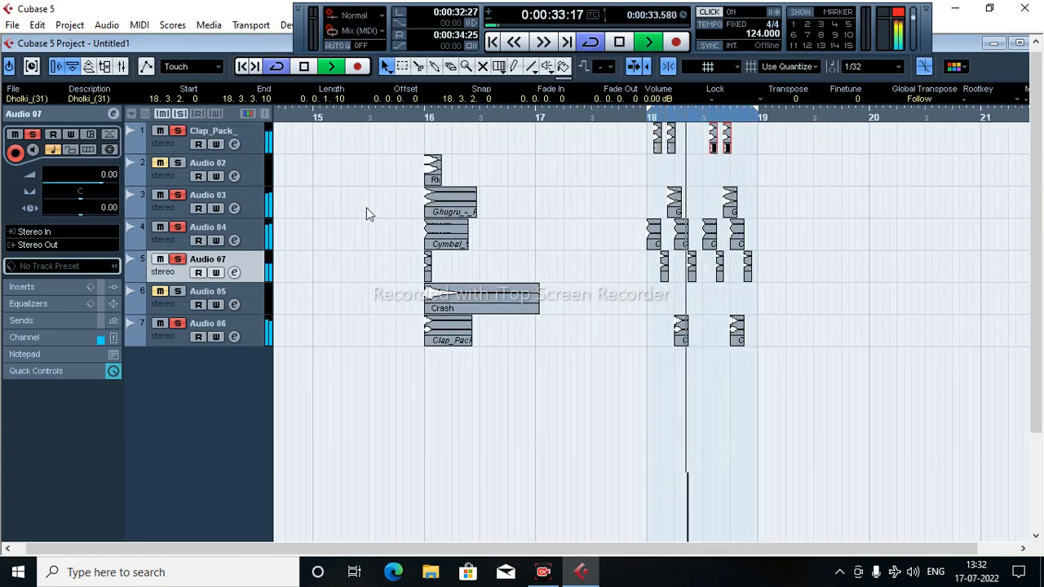
key(space)
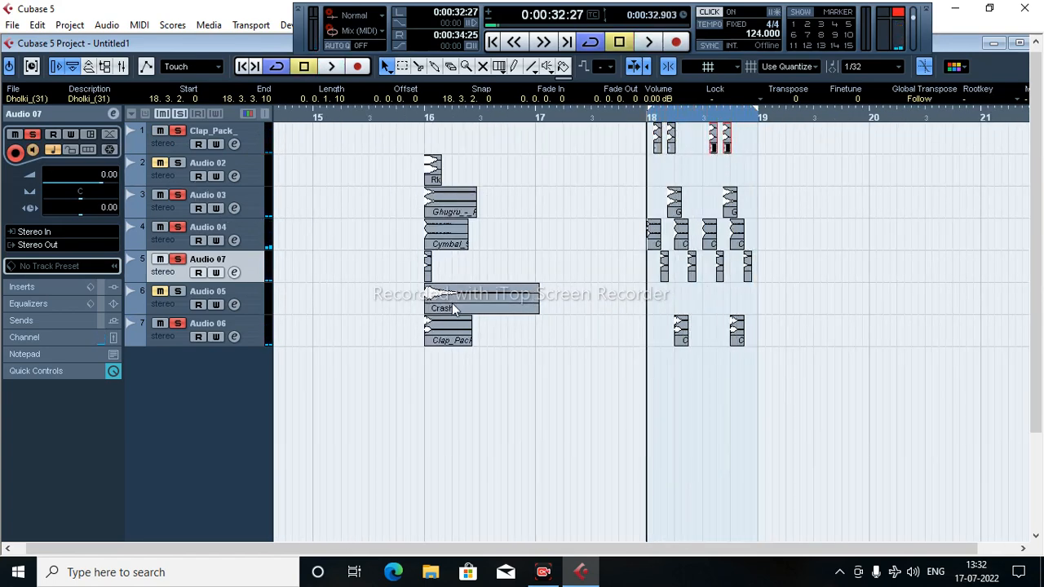
drag(462, 302, 686, 301)
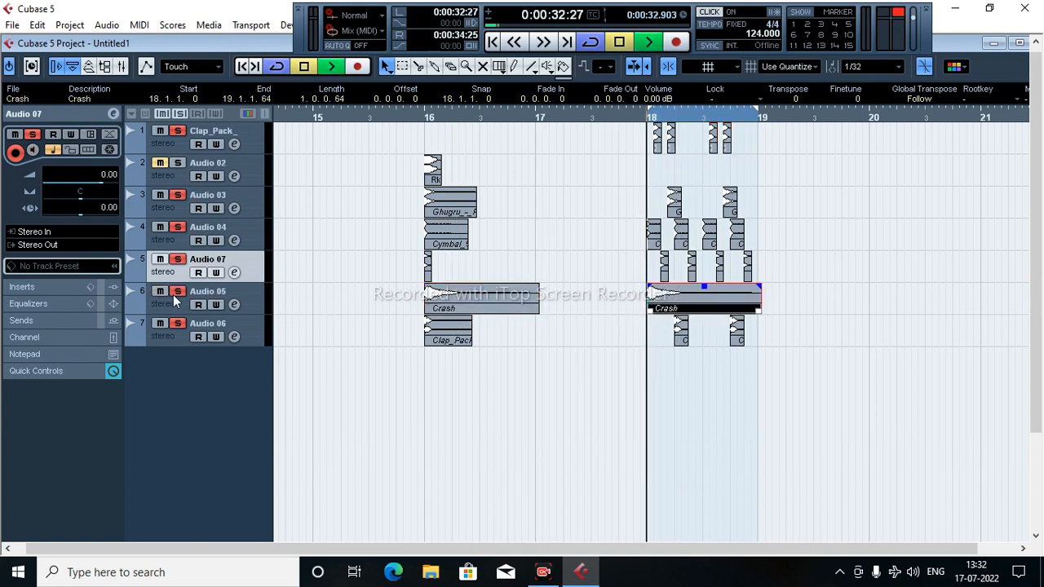
key(space)
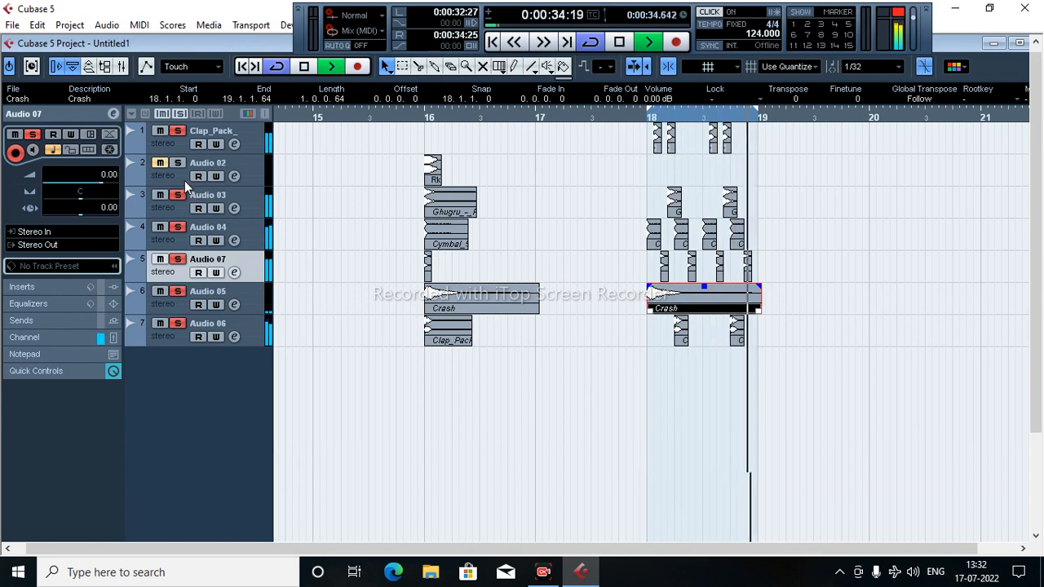
key(space)
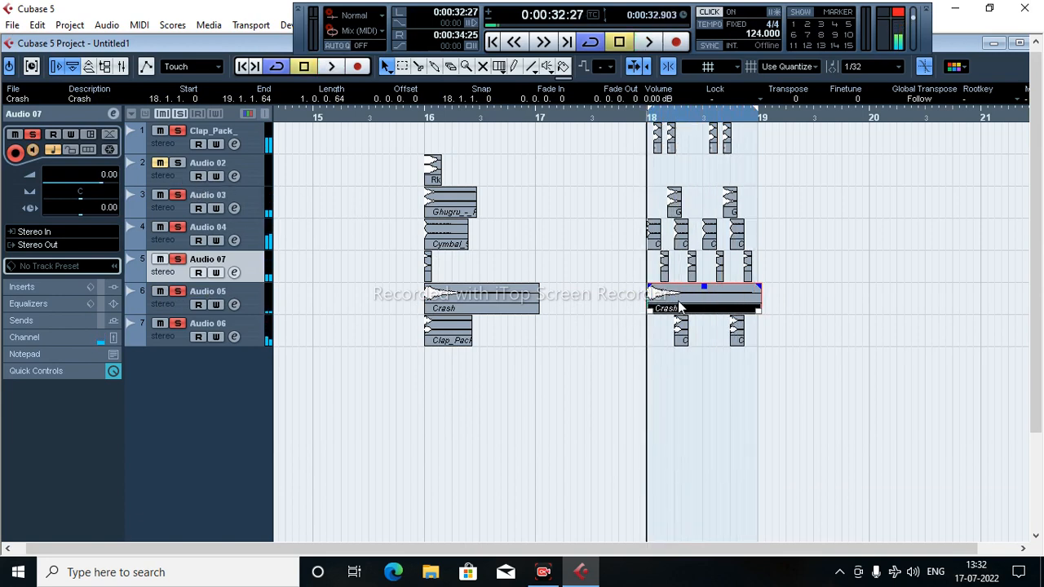
key(Delete)
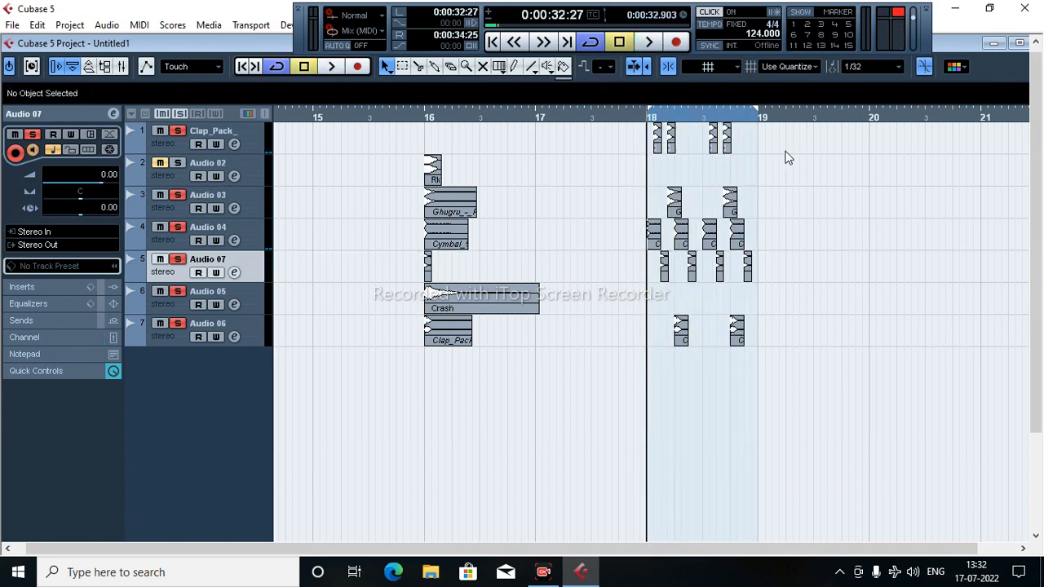
Step: Select all the percussion clips in bar 18 and copy them to bar 19
drag(617, 381, 617, 367)
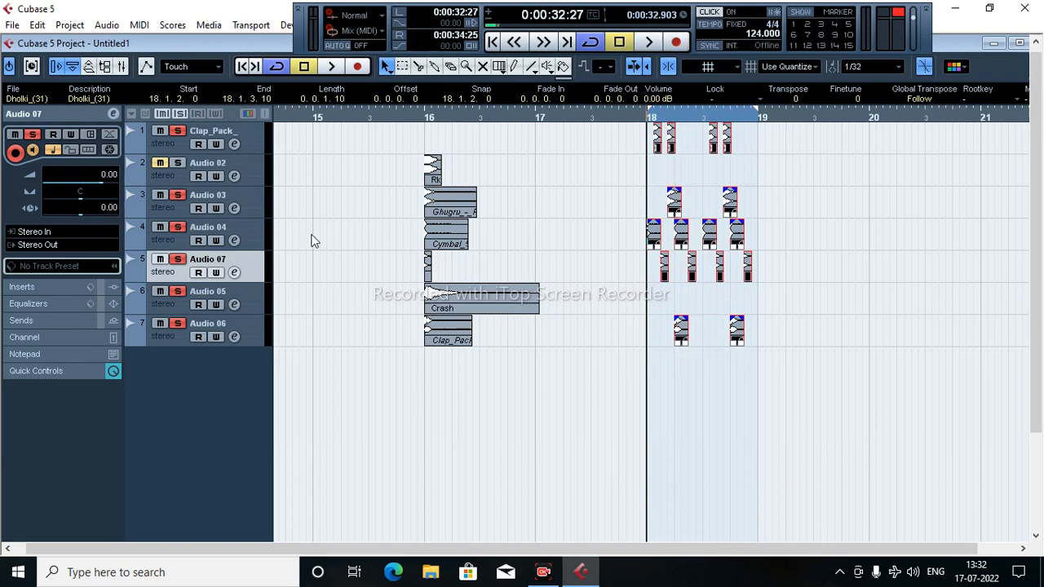
drag(293, 241, 188, 194)
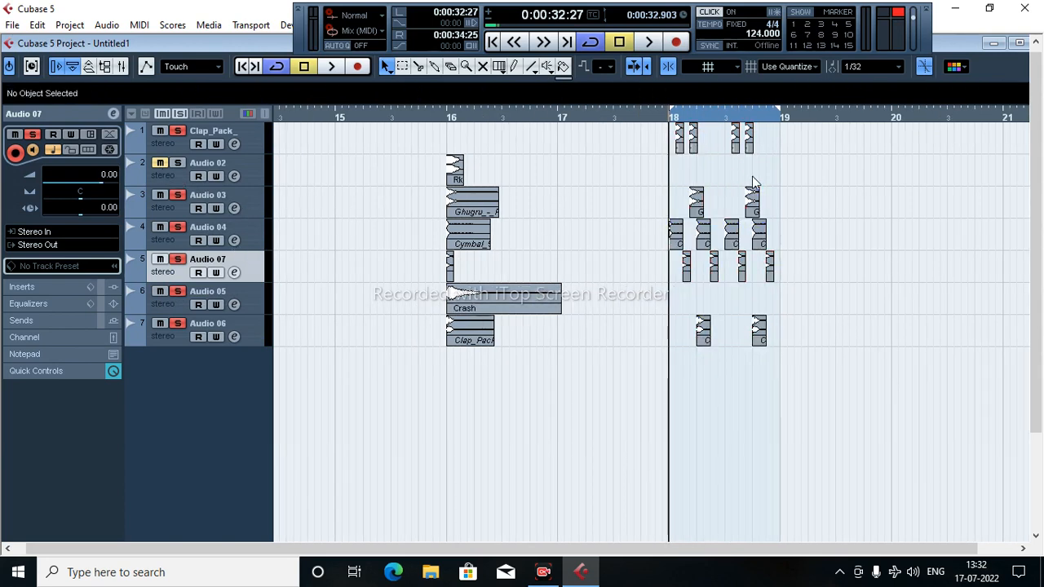
drag(807, 143, 623, 381)
click(518, 197)
drag(651, 361, 653, 358)
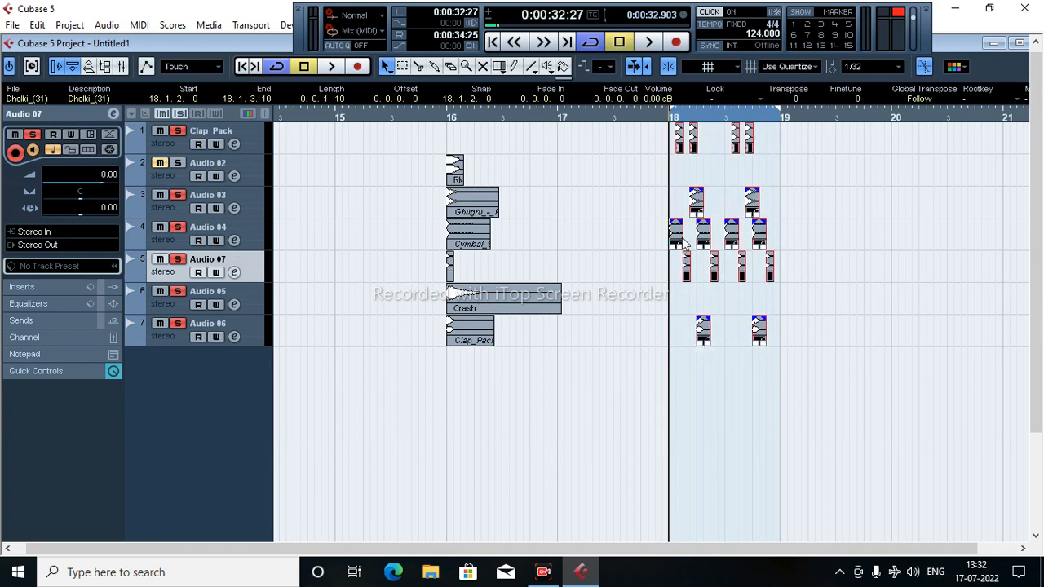
drag(675, 239, 790, 244)
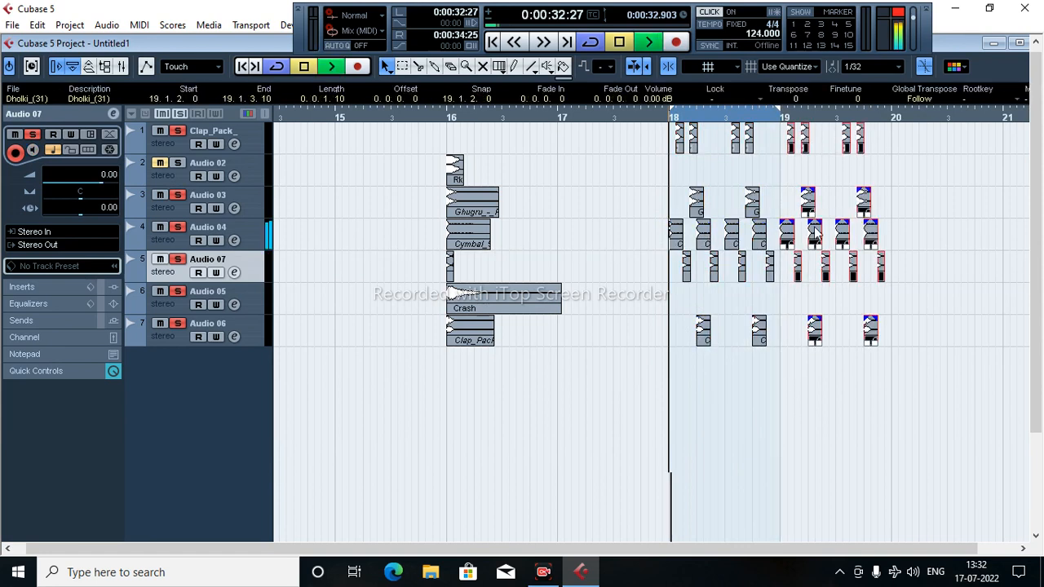
Step: Extend the end of the loop range to bar 20 and play both bars
key(space)
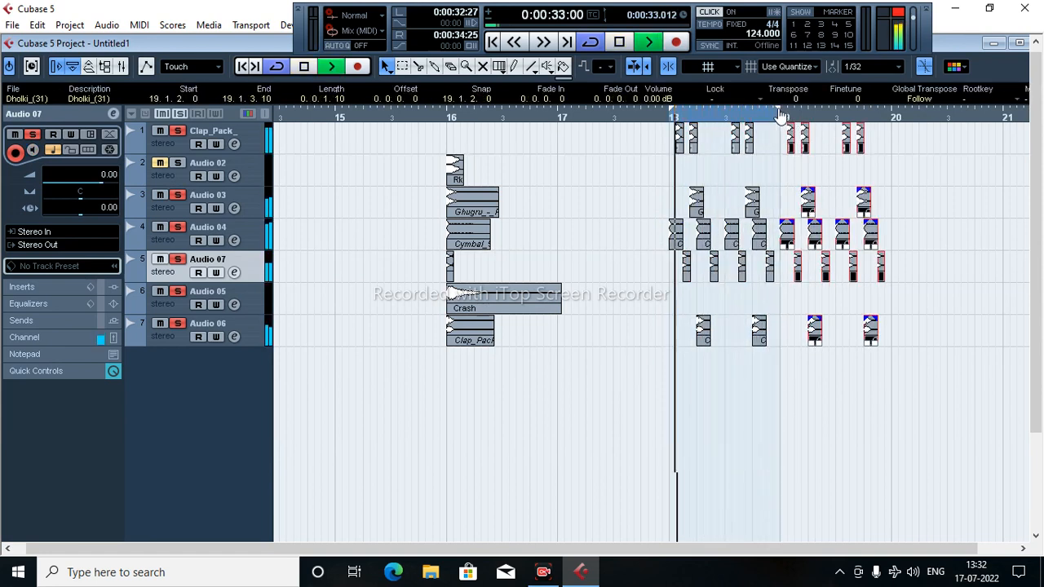
drag(780, 117, 893, 121)
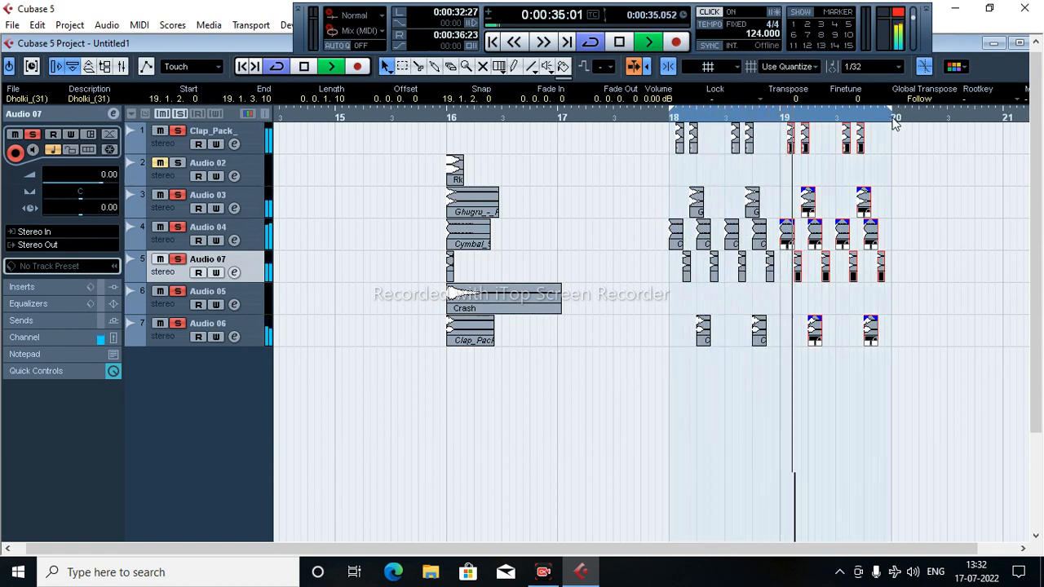
Step: Replay the two-bar loop from bar 18
key(space)
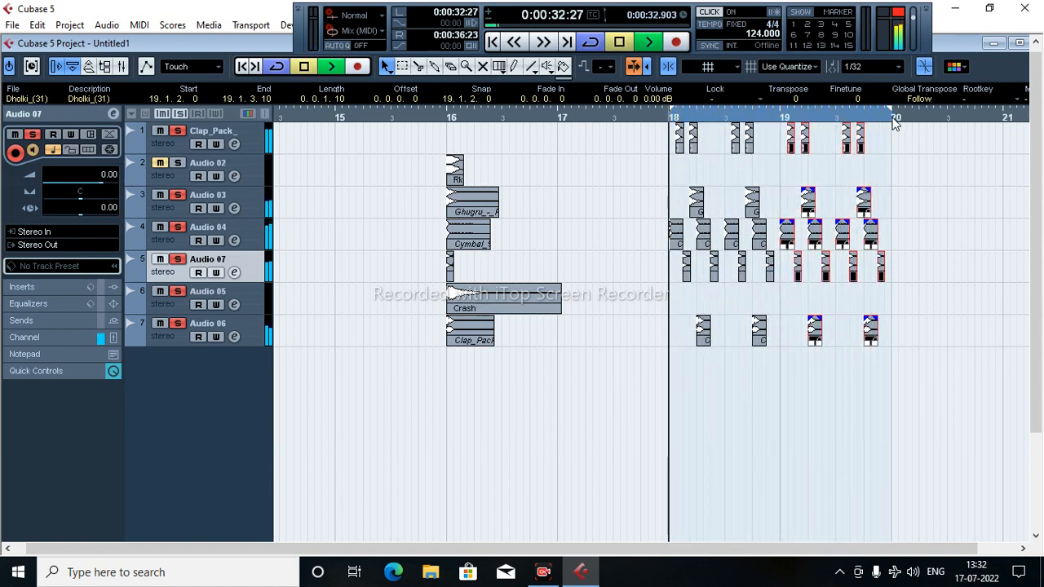
key(space)
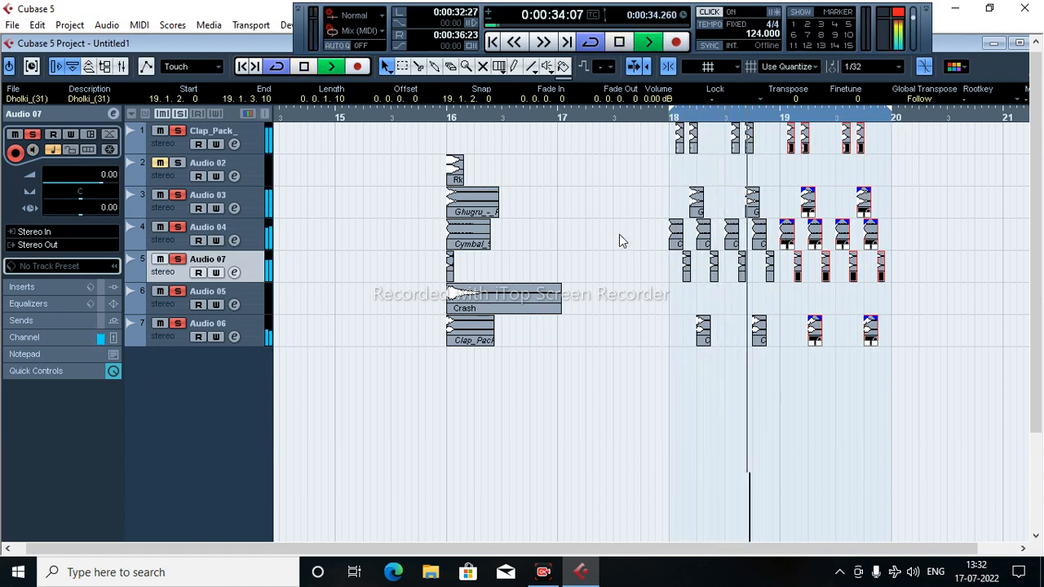
key(space)
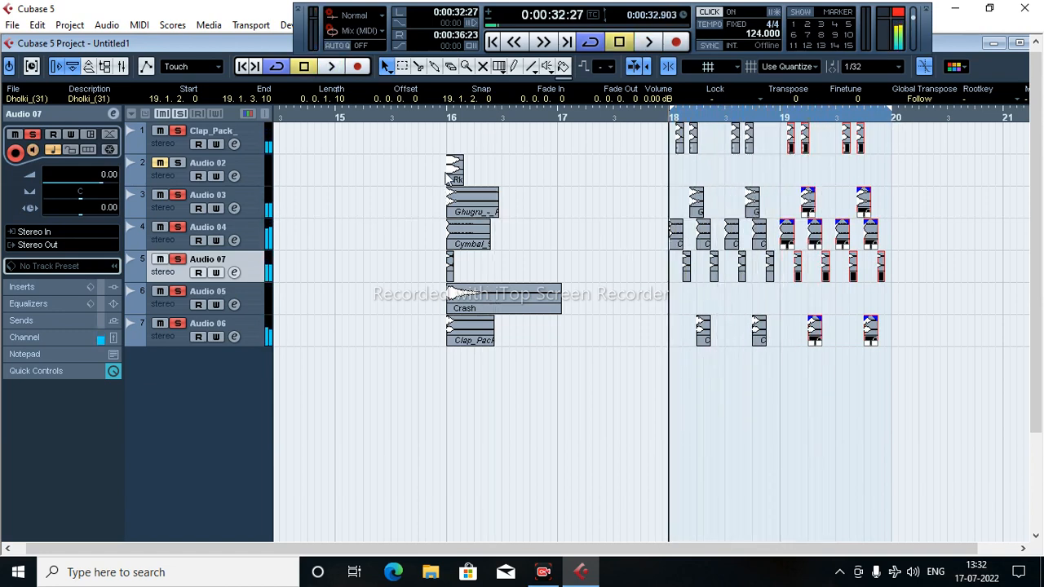
Step: Copy the Rk Hard Kick Bass clip to 20.1.1 on Audio 02 and extend the loop range to bar 22
drag(451, 175, 902, 192)
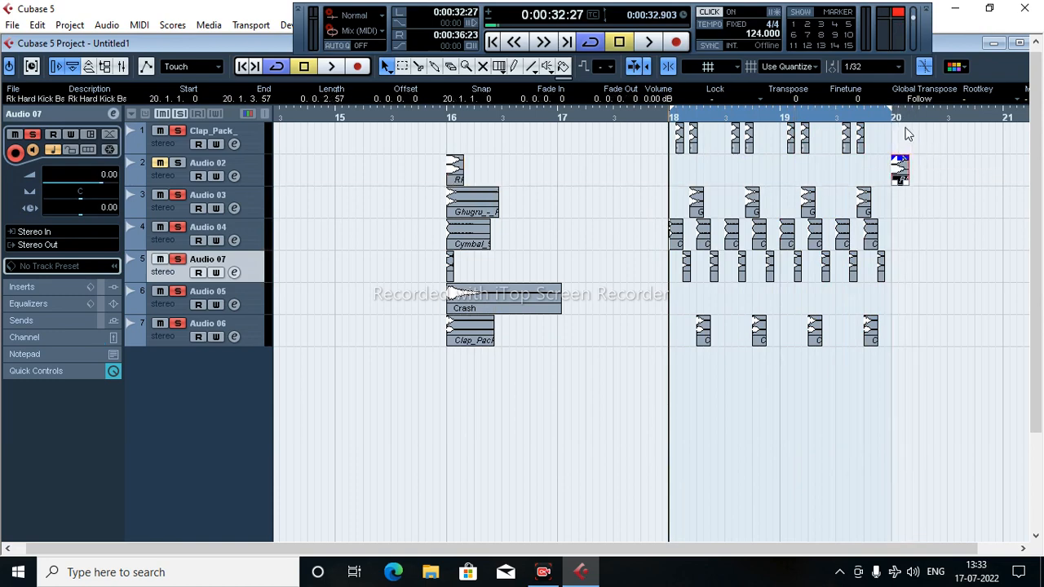
key(g)
key(g)
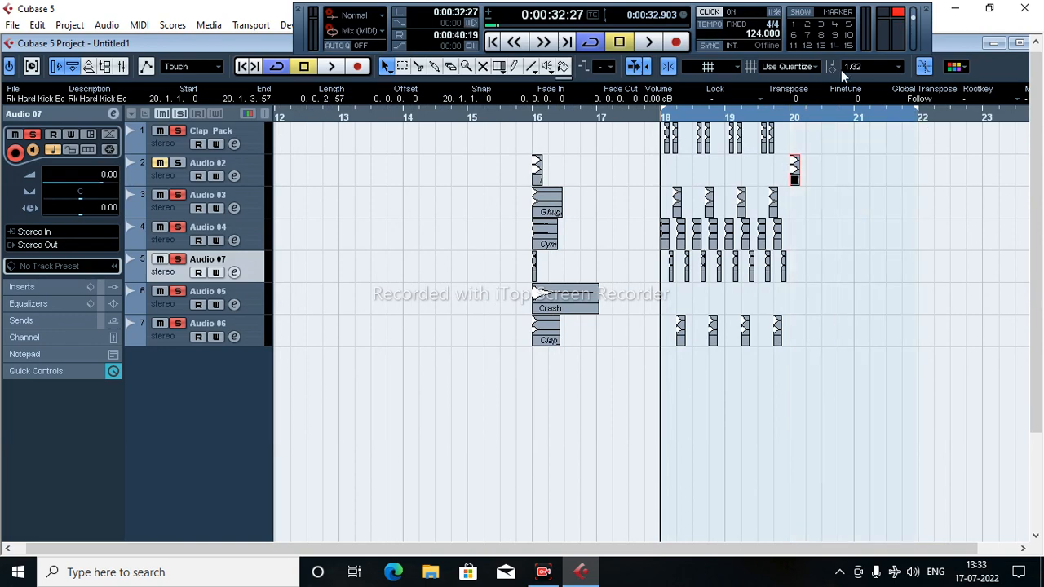
Step: Set the grid type to Bar and place the project cursor at bar 20
click(813, 67)
click(810, 82)
click(795, 118)
key(h)
key(h)
key(h)
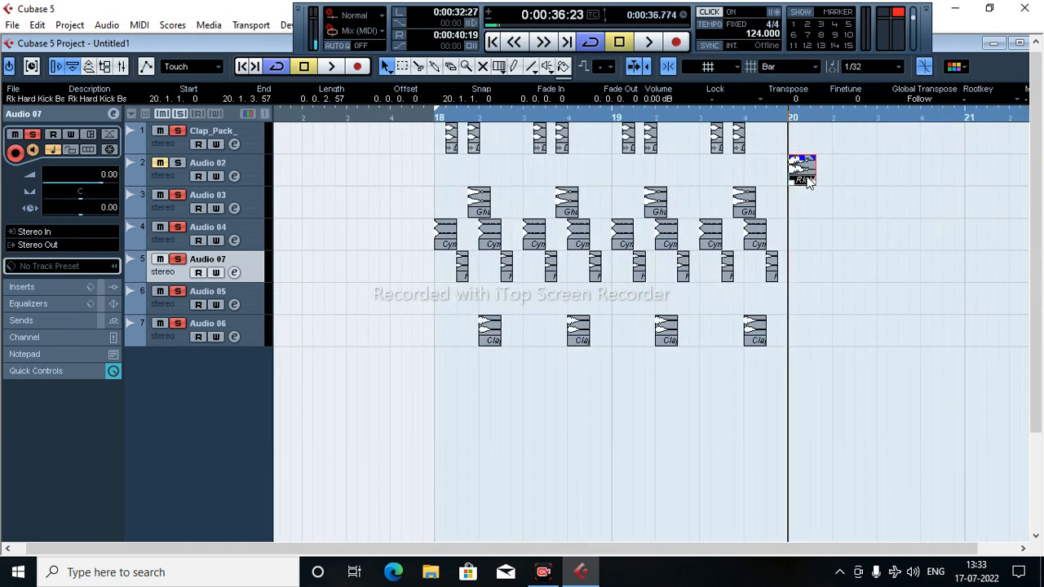
Step: Set the grid type to Use Quantize and copy the kick clip on Audio 02 to 20.3.1
click(804, 187)
drag(807, 177, 879, 173)
click(808, 66)
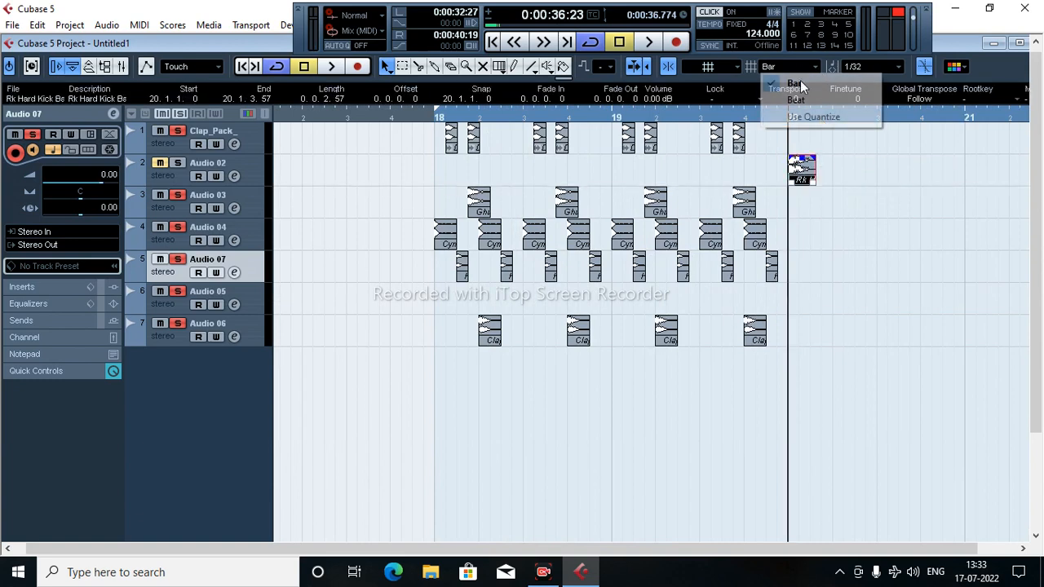
click(819, 121)
drag(805, 173, 905, 179)
Step: Solo Audio 02 along with the other tracks and play the kick clips from bar 20
key(space)
key(space)
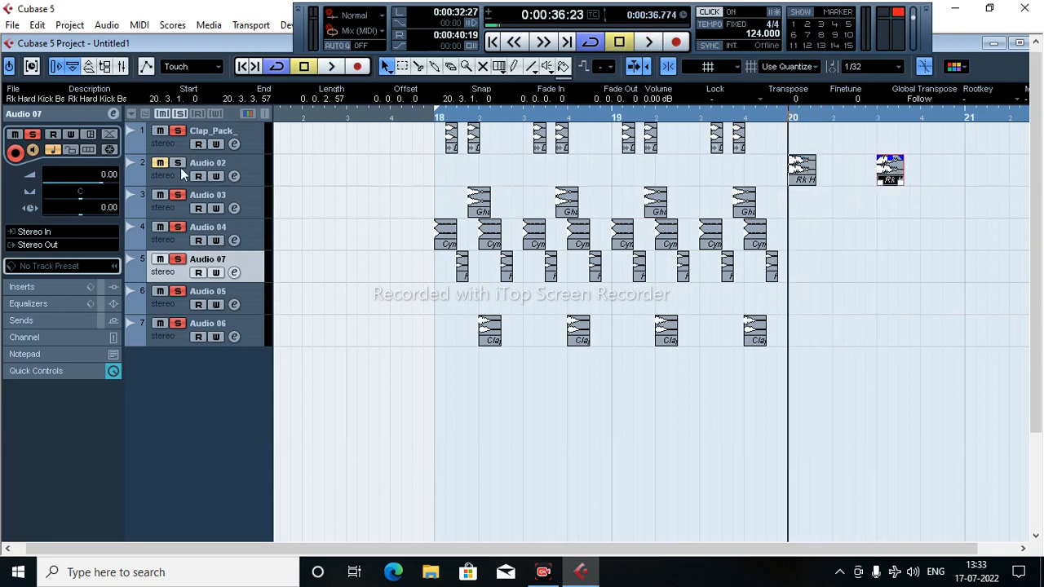
key(space)
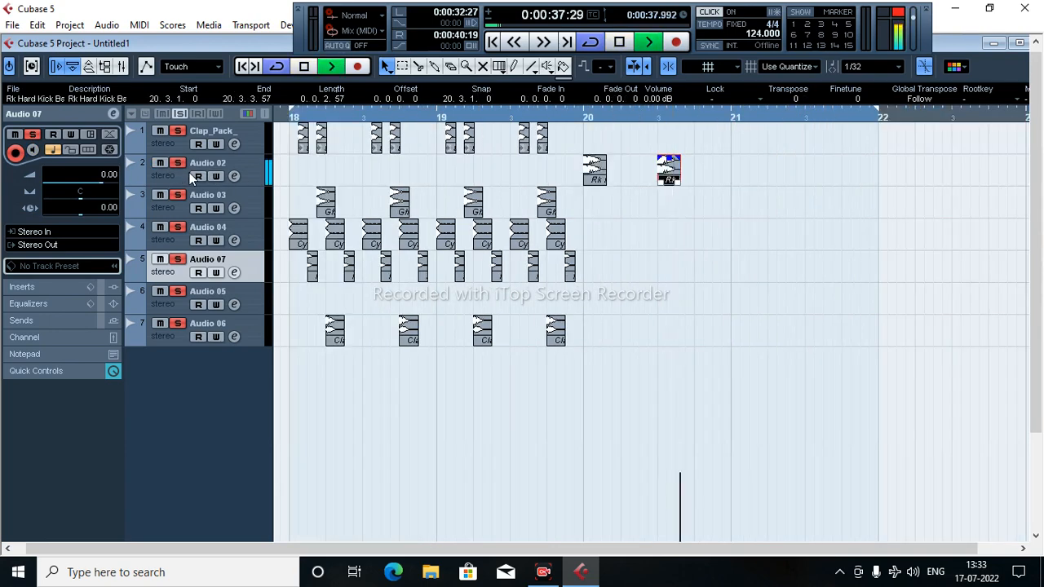
key(space)
Step: Copy the two kick clips in bar 20 to 21.1.1 and 21.3.1, and play them
drag(685, 184, 713, 174)
key(space)
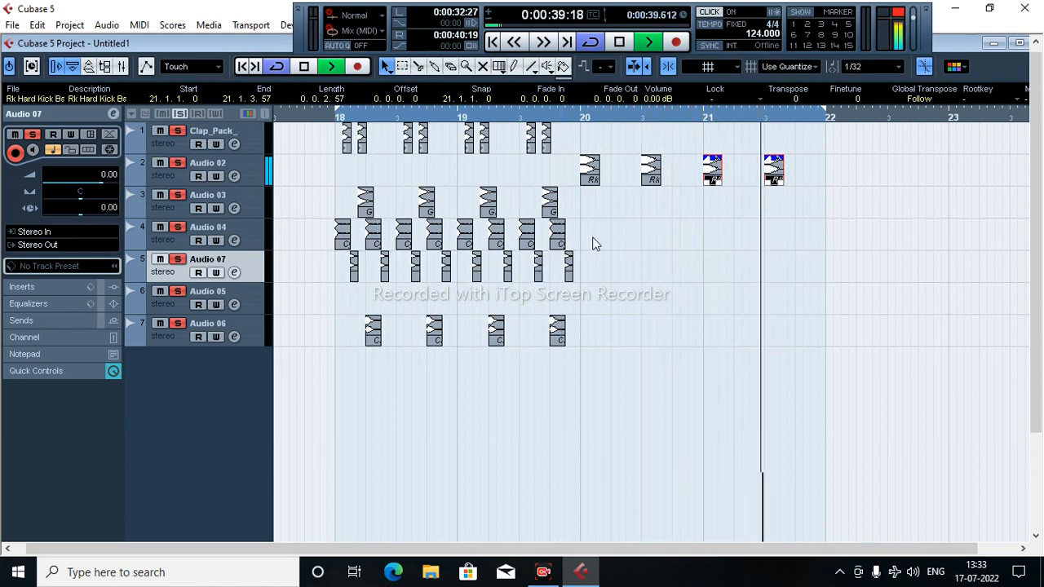
key(space)
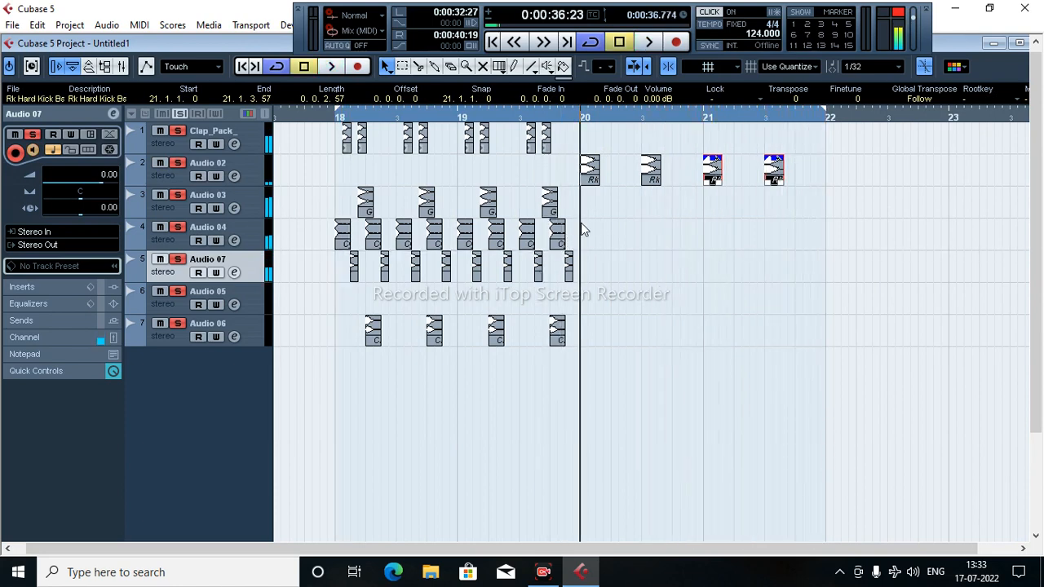
Step: Copy the Audio 03, 04, 07 and 06 clips and the Dholki_(31) clips from bars 18–19 to bars 20–21 and play them
drag(590, 210, 293, 364)
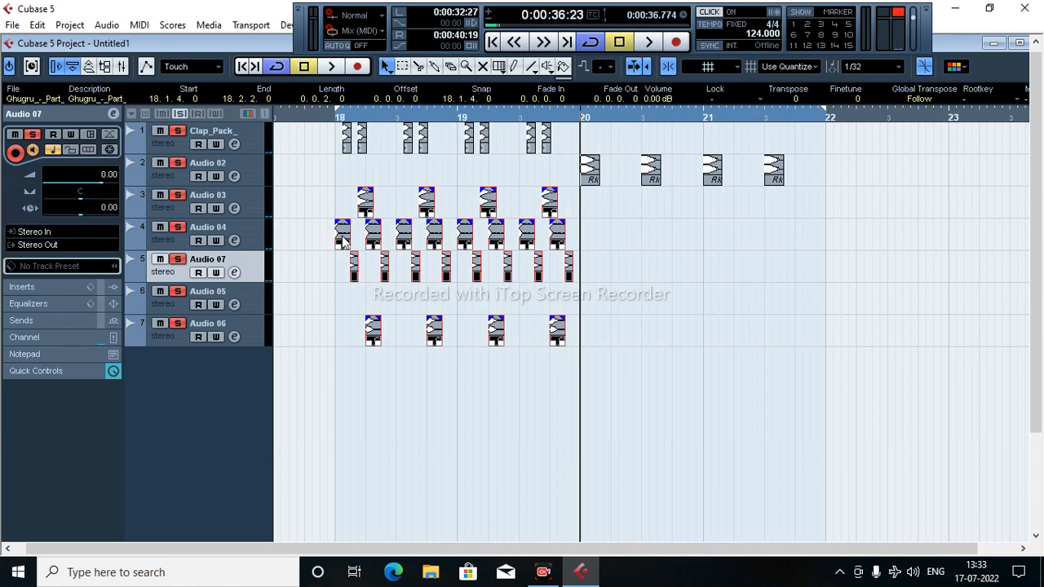
drag(342, 238, 590, 244)
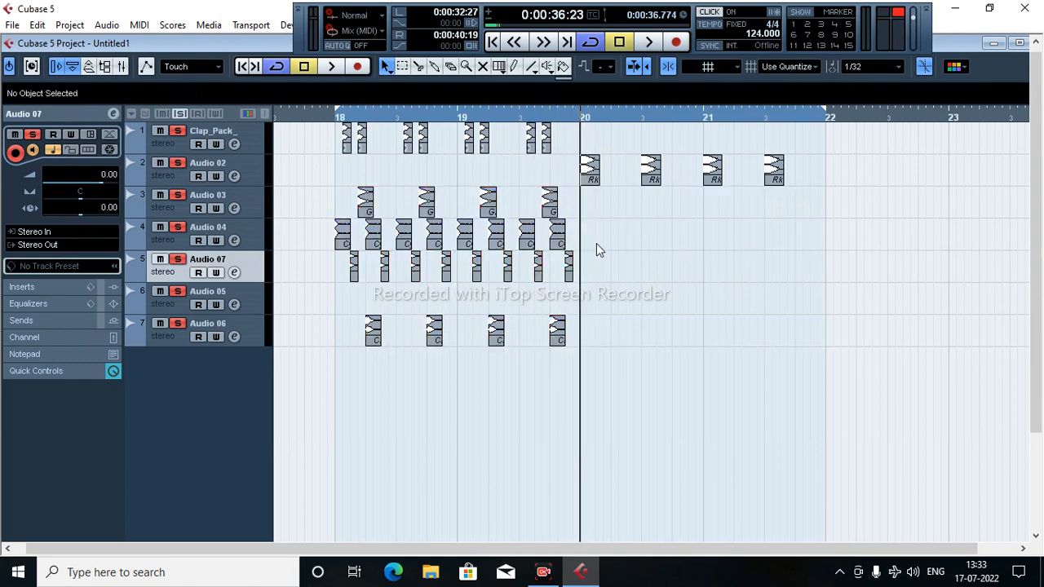
key(space)
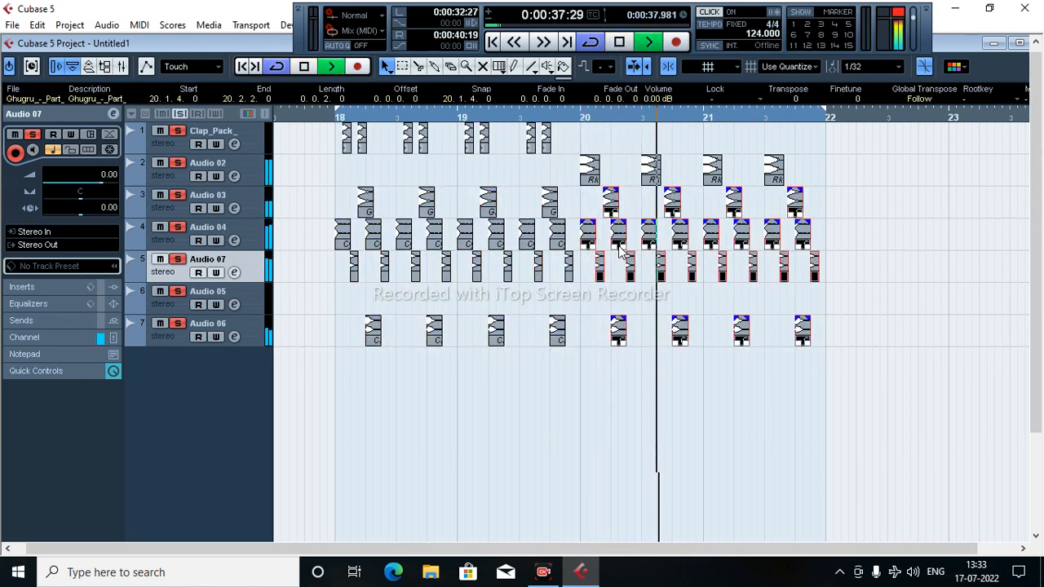
drag(564, 129, 601, 147)
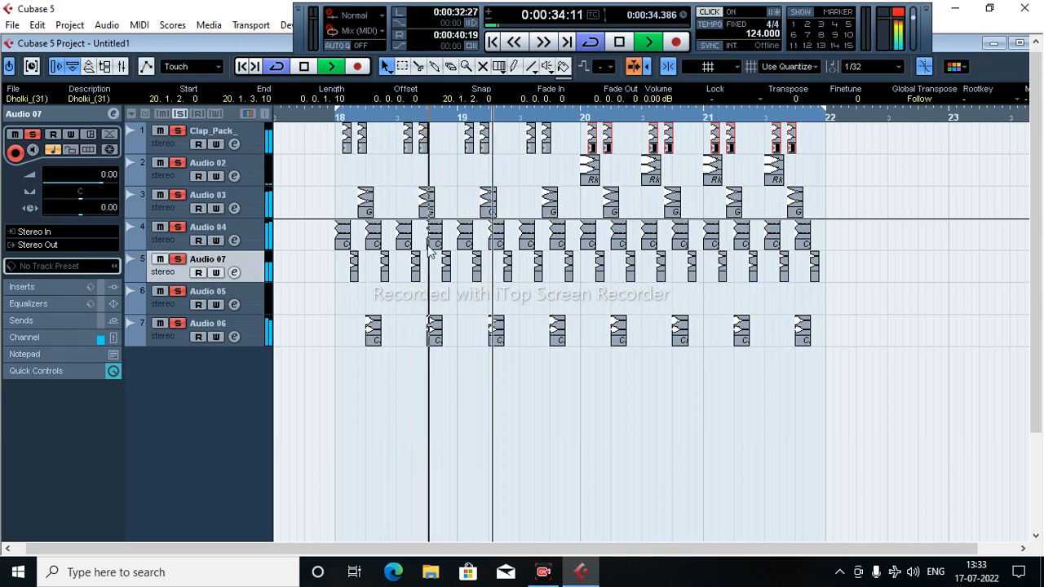
Step: Copy the Crash clip to 18.1.1 on Audio 05 and play it from bar 18
key(g)
key(g)
key(g)
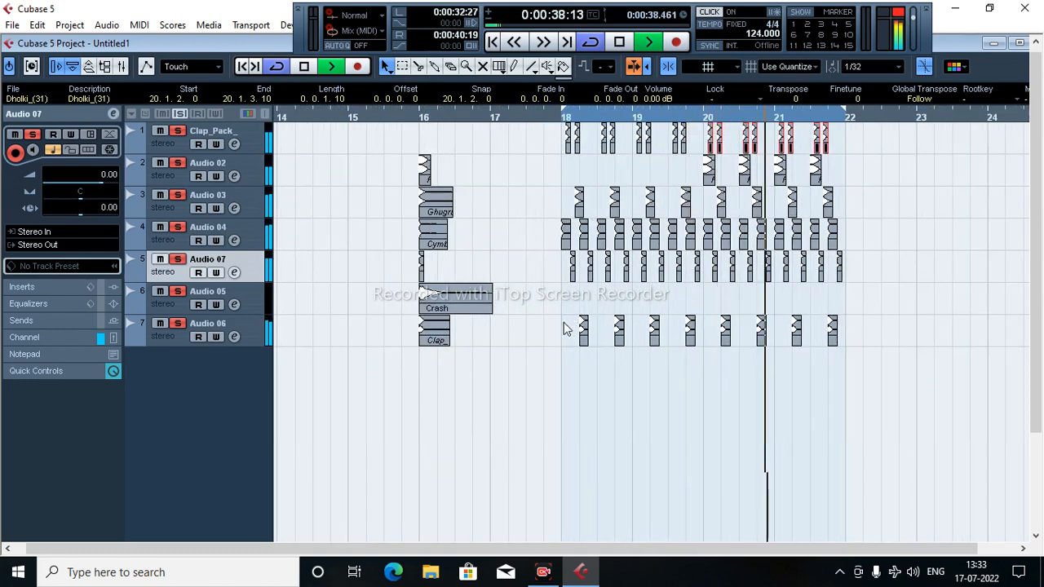
drag(445, 309, 589, 314)
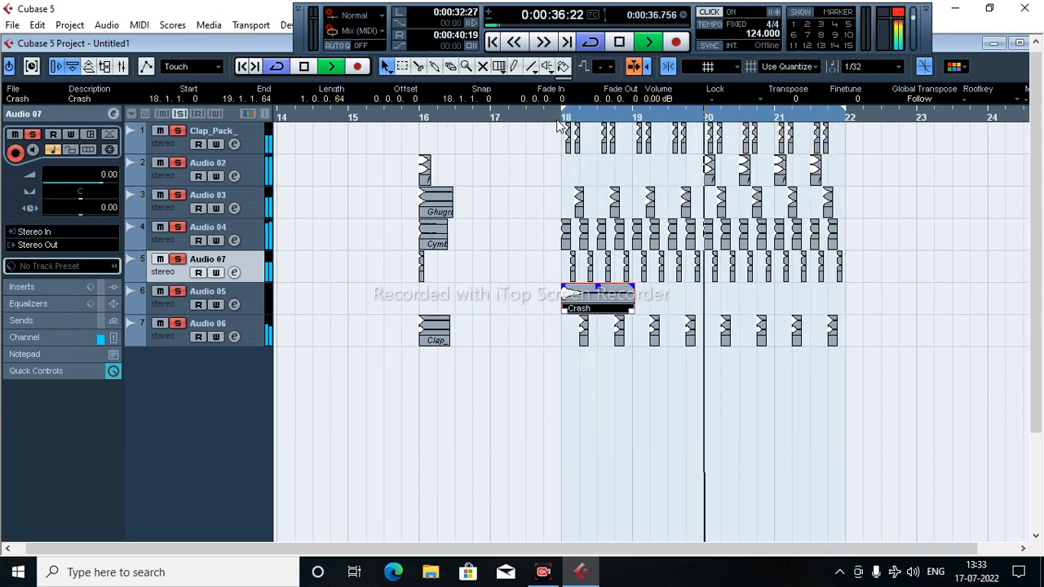
scroll(561, 173, up, 2)
drag(561, 173, 560, 193)
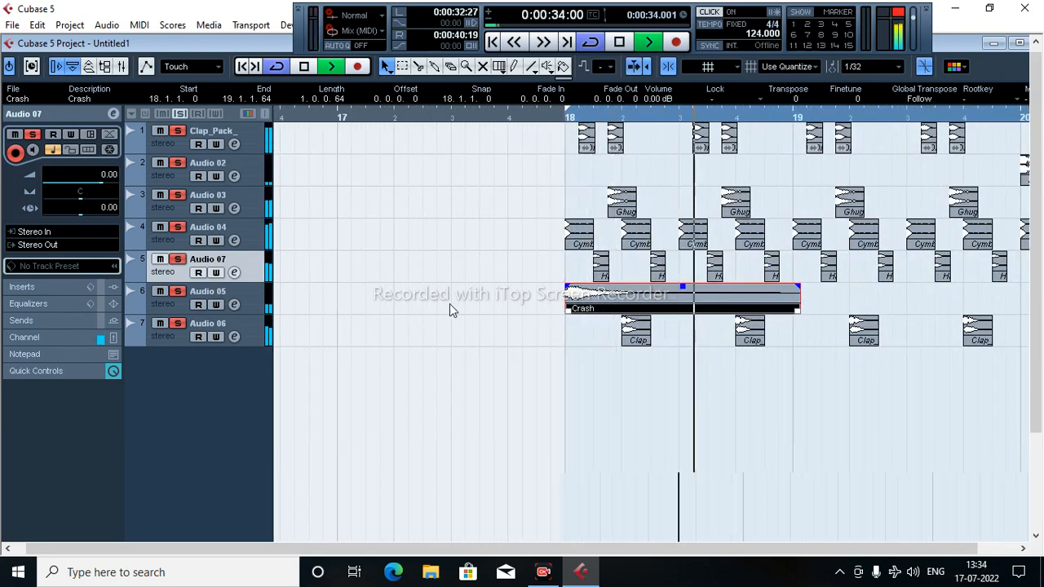
Step: Move the Crash copy to 20.1.1 and play the transition from bar 19
scroll(449, 304, down, 2)
scroll(659, 300, down, 2)
drag(603, 298, 792, 302)
key(h)
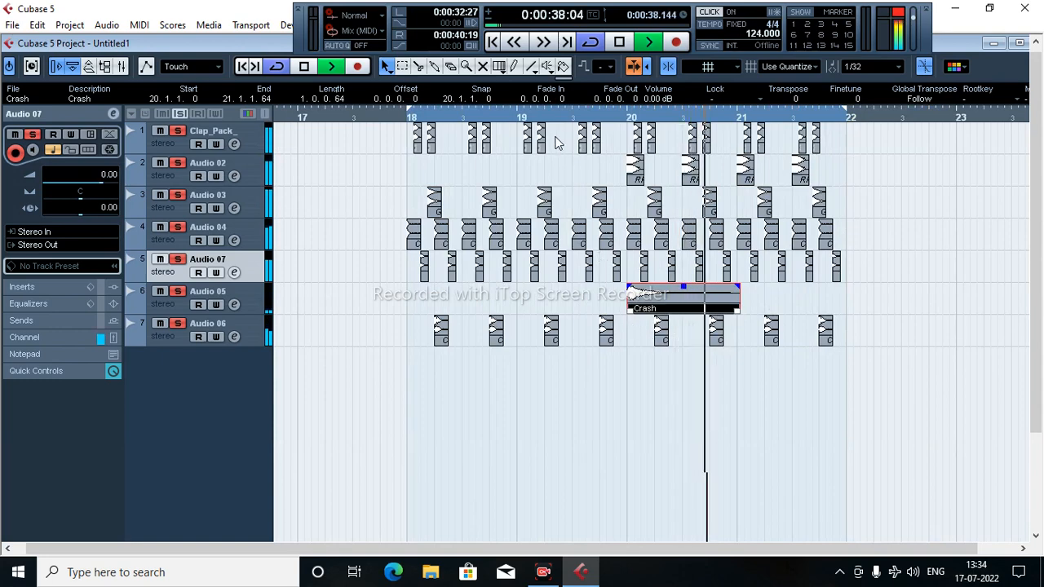
click(522, 119)
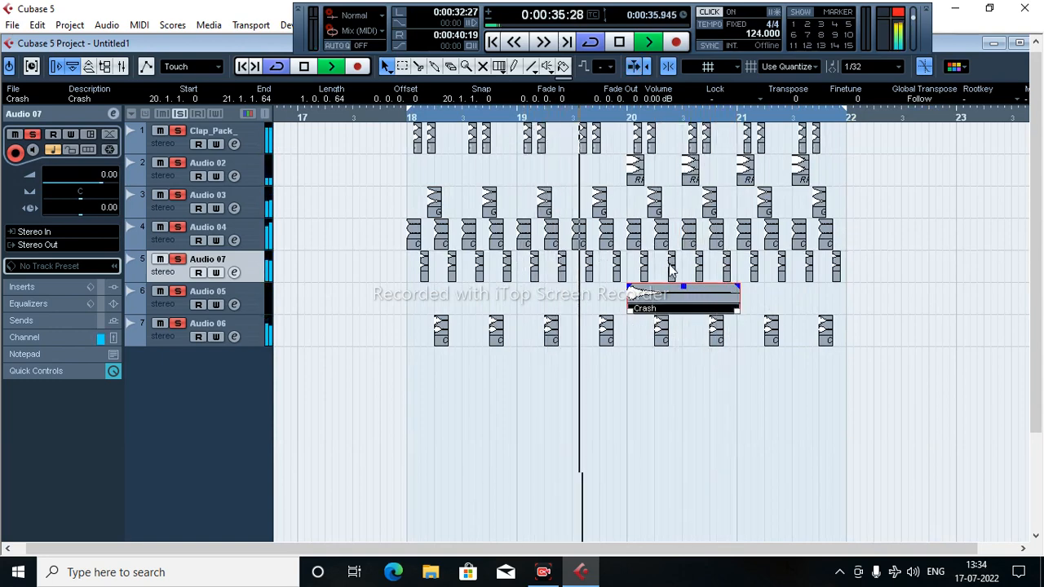
key(g)
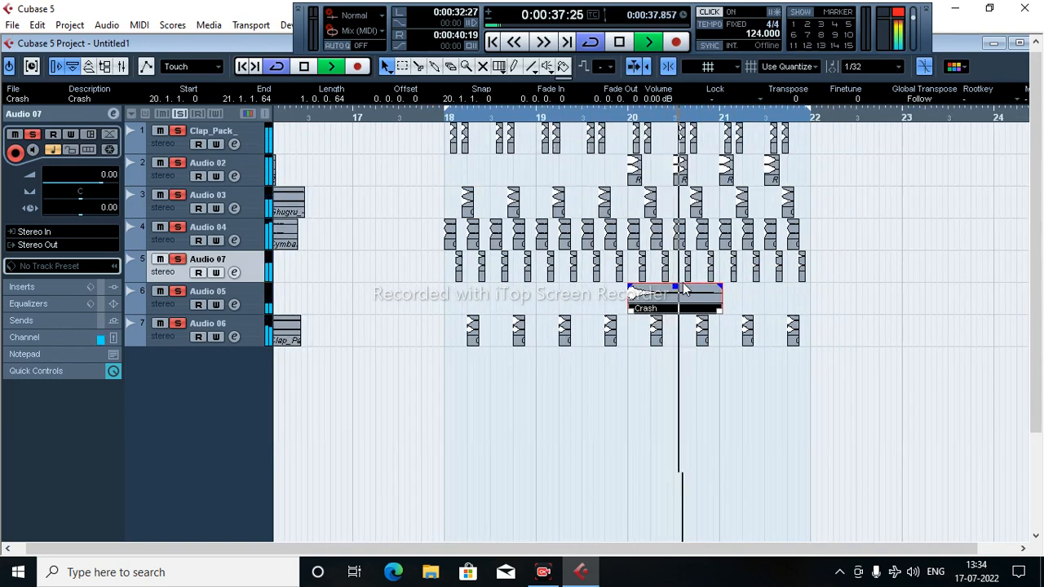
Step: Shorten the Crash clip in bar 20 so that it ends at 20.4.4.60
drag(717, 308, 718, 309)
key(g)
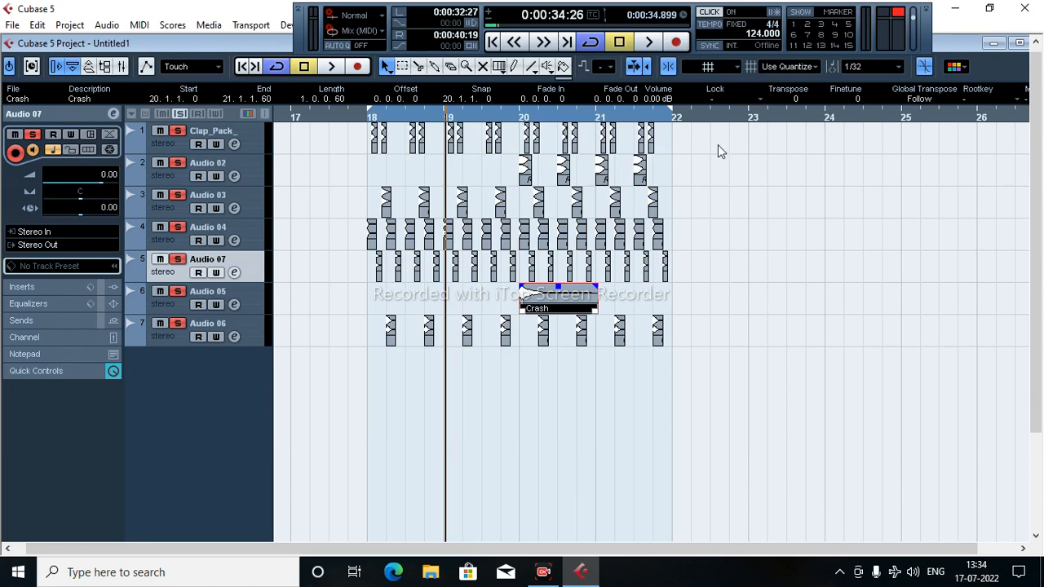
drag(600, 121, 585, 171)
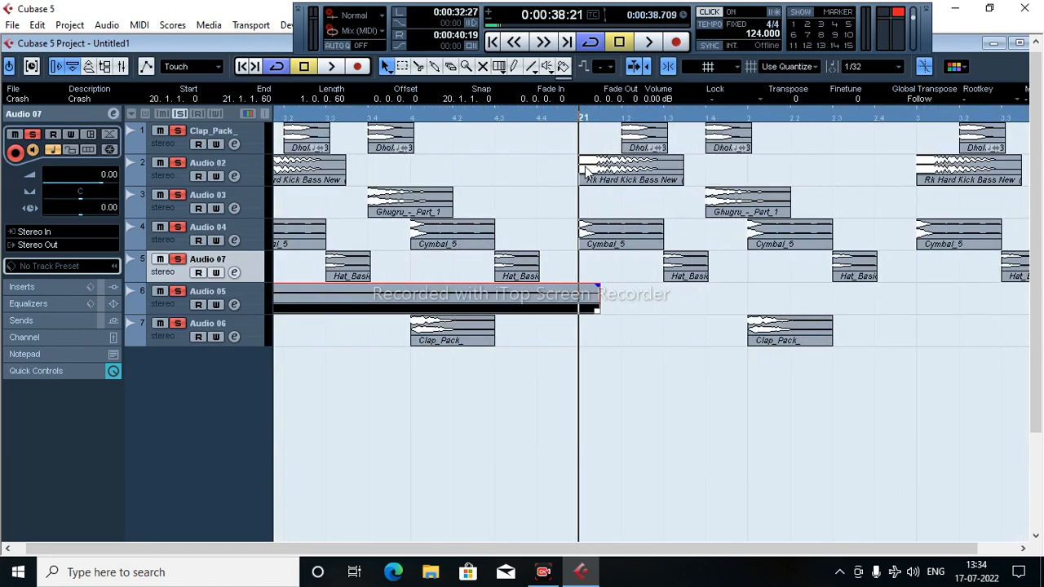
key(g)
click(678, 337)
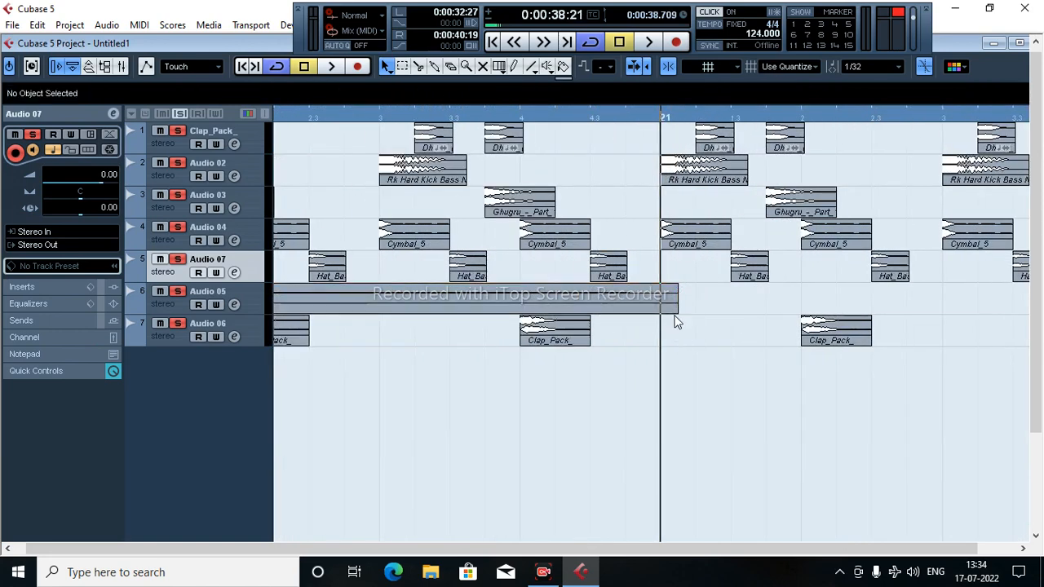
drag(675, 311, 644, 310)
key(g)
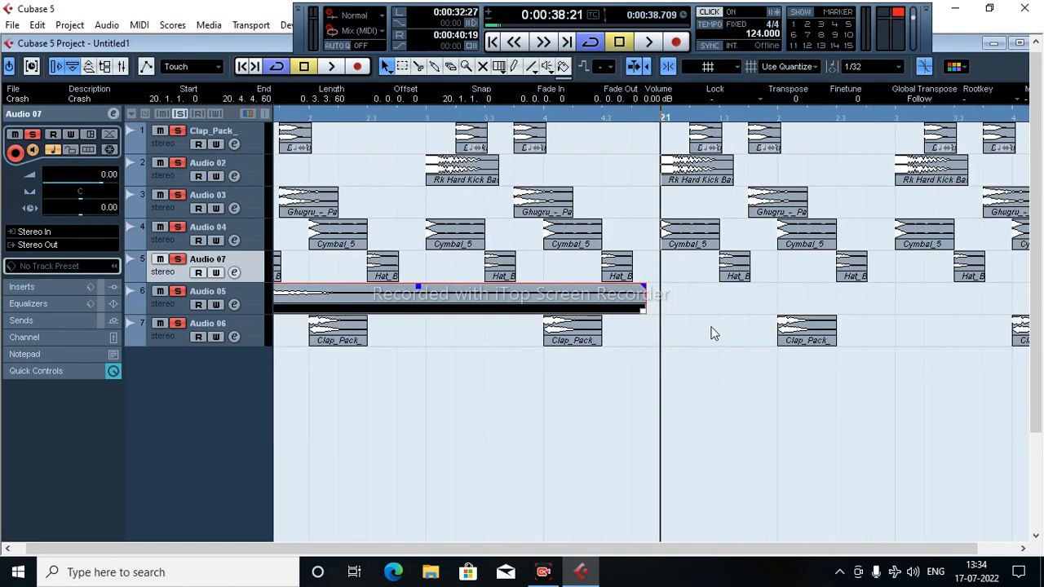
Step: Select all the clips in bar 21 and copy them to bar 22
drag(663, 365, 914, 148)
key(g)
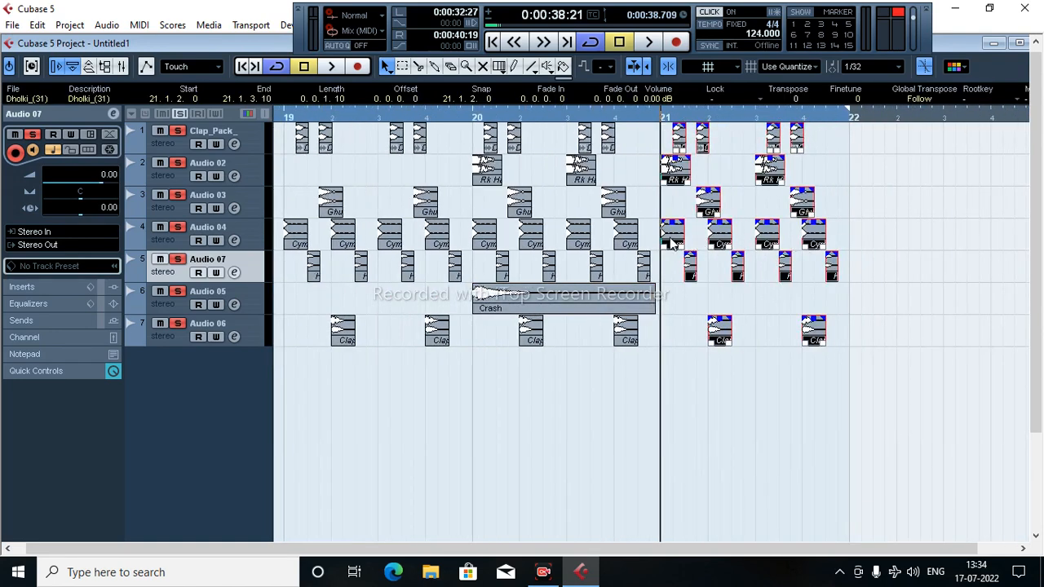
drag(672, 239, 861, 243)
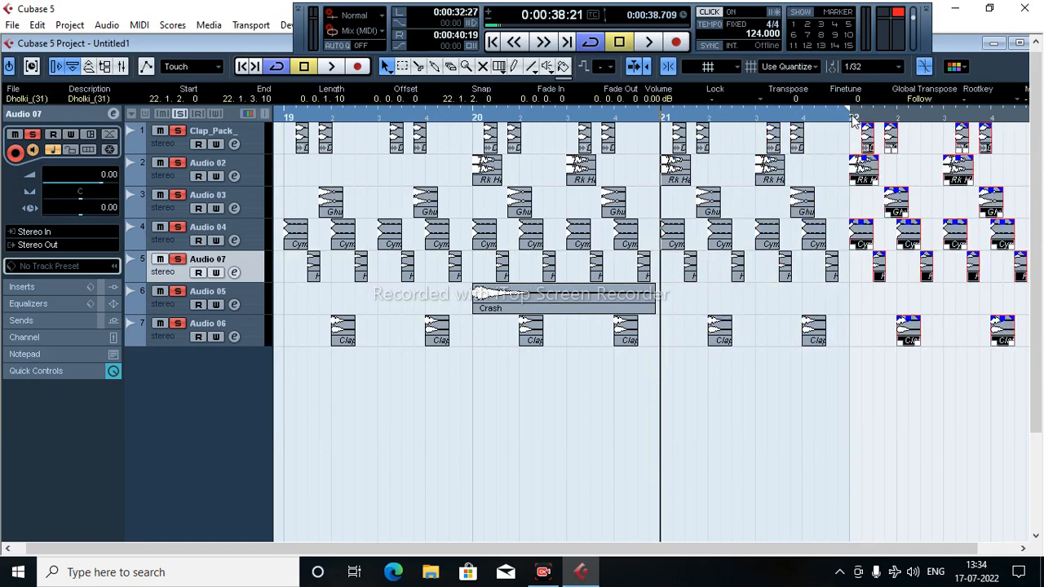
key(g)
key(g)
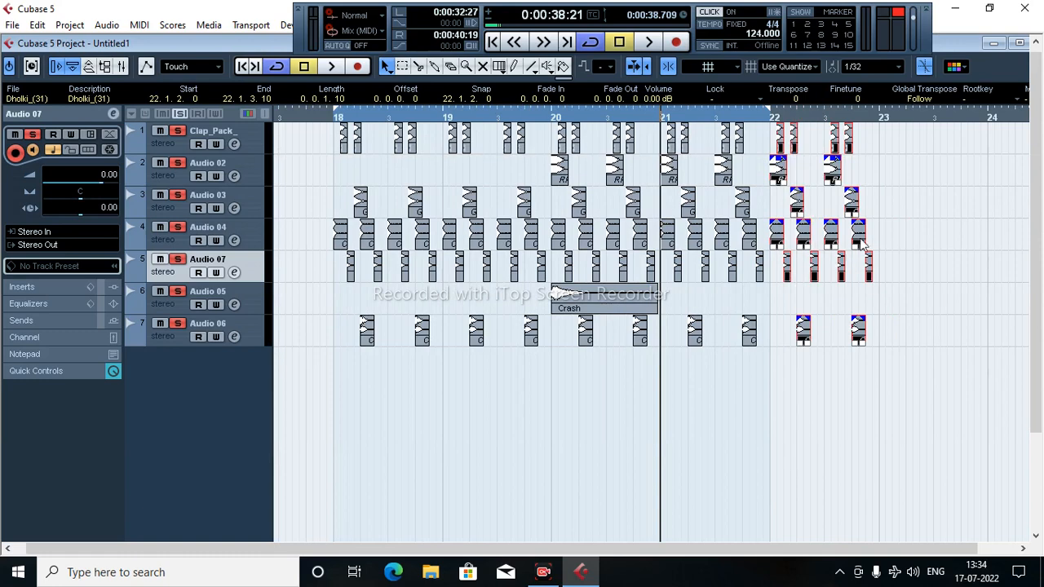
Step: Copy the two kick clips in bar 22 to 22.2.1 and 22.4.1 on Audio 02
click(891, 237)
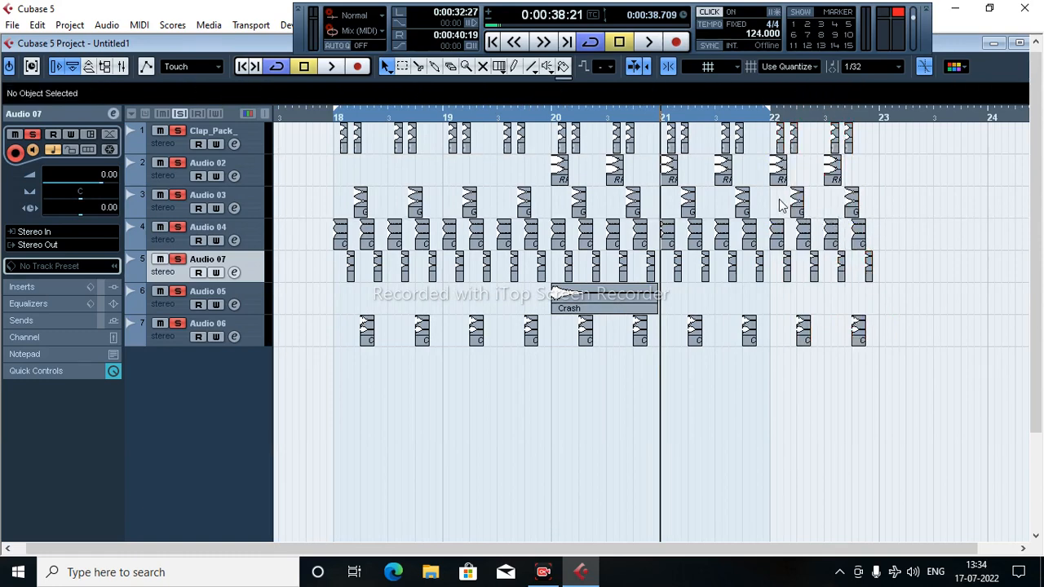
drag(780, 184, 778, 186)
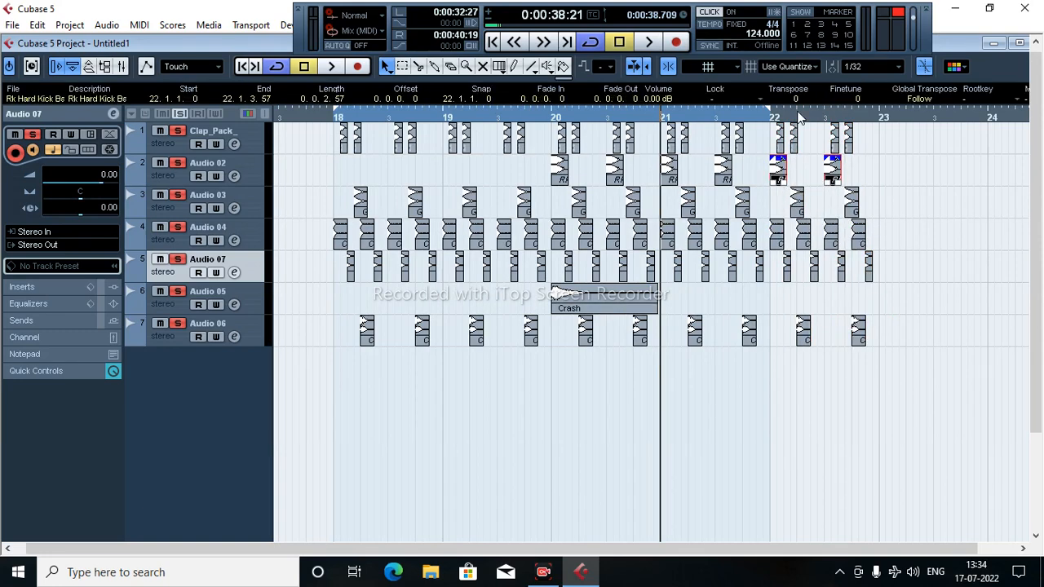
drag(781, 114, 844, 187)
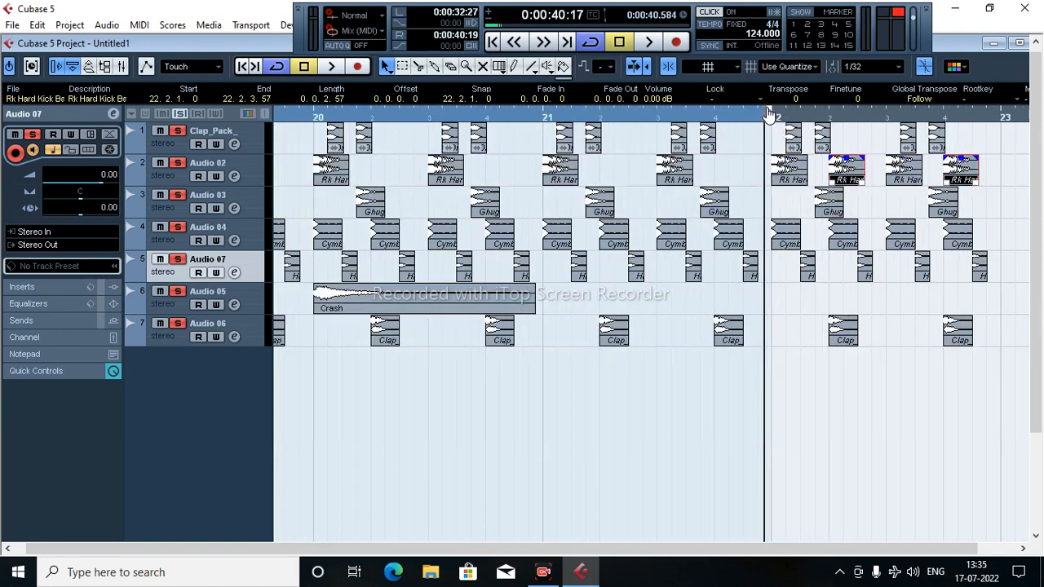
Step: Extend the end of the loop range to bar 23 and play bar 22 with the added kicks
drag(768, 114, 934, 121)
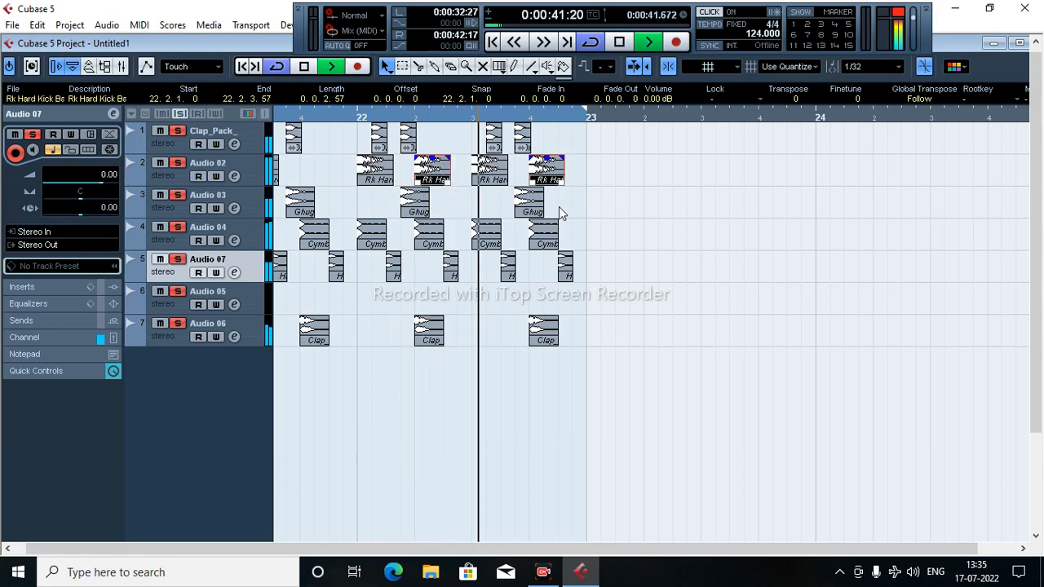
key(space)
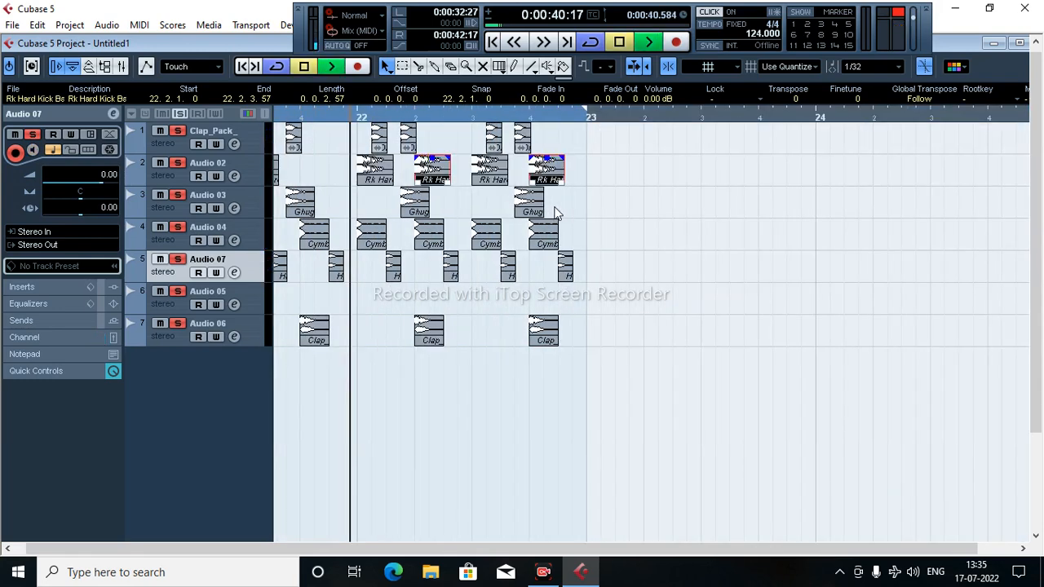
key(space)
click(594, 206)
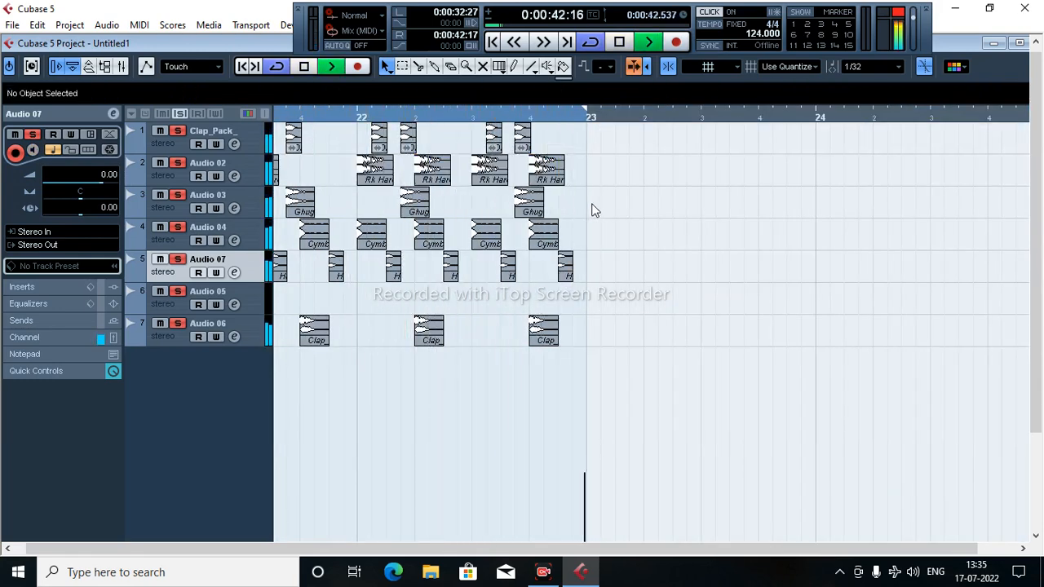
key(space)
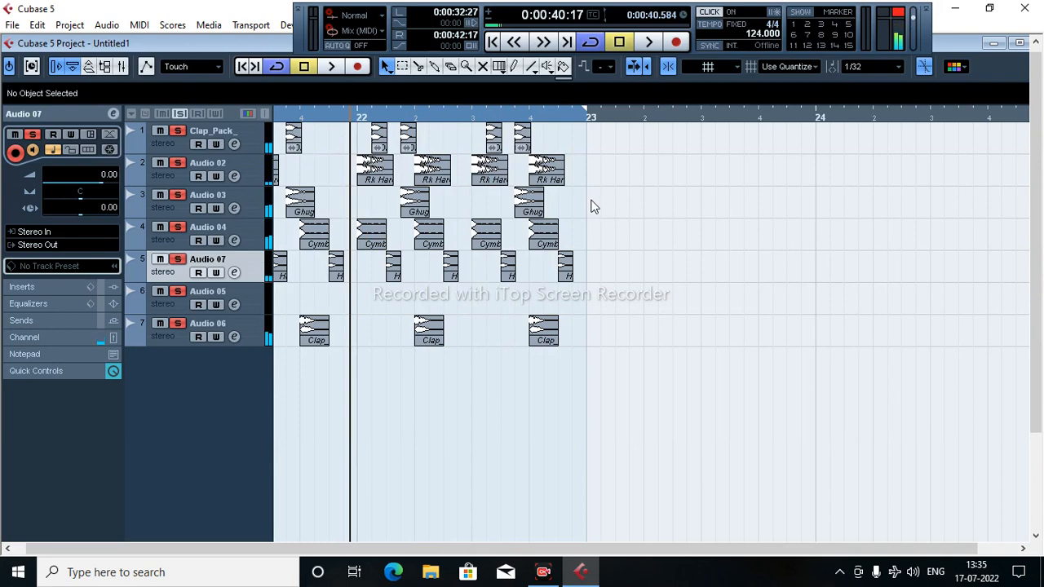
Step: Add kick clips at 21.1.4 and 21.2.3 on Audio 02, plus a shortened kick at 21.4.1
key(g)
key(g)
key(g)
key(g)
key(g)
key(g)
key(g)
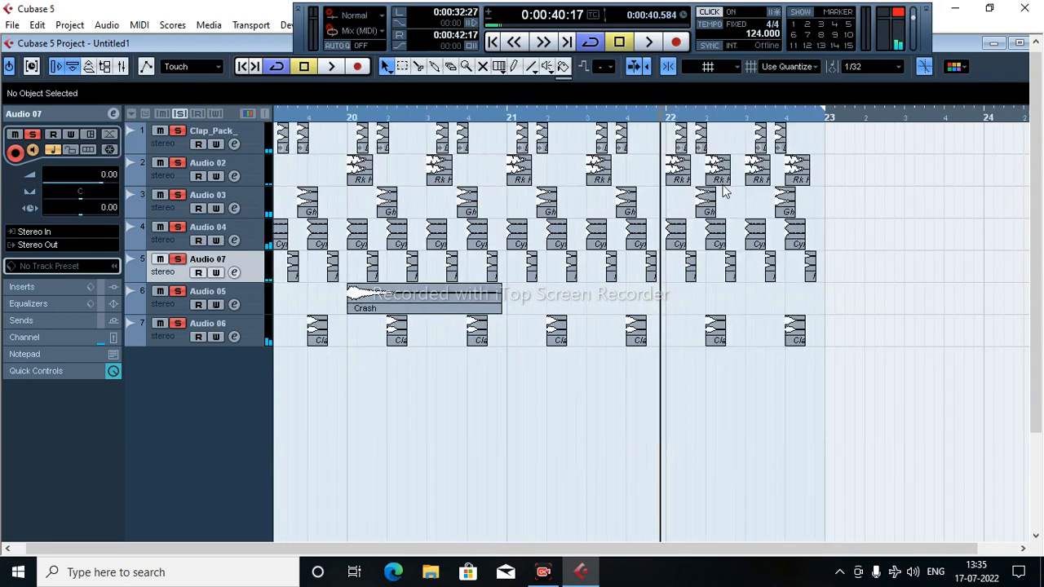
click(604, 114)
key(h)
key(h)
key(h)
key(h)
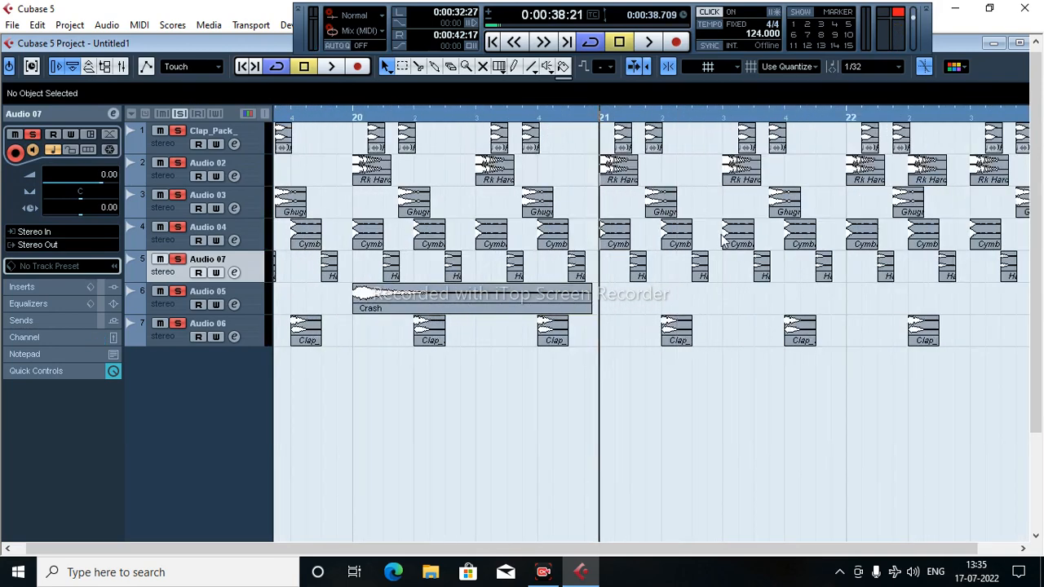
key(g)
key(g)
key(g)
key(g)
key(h)
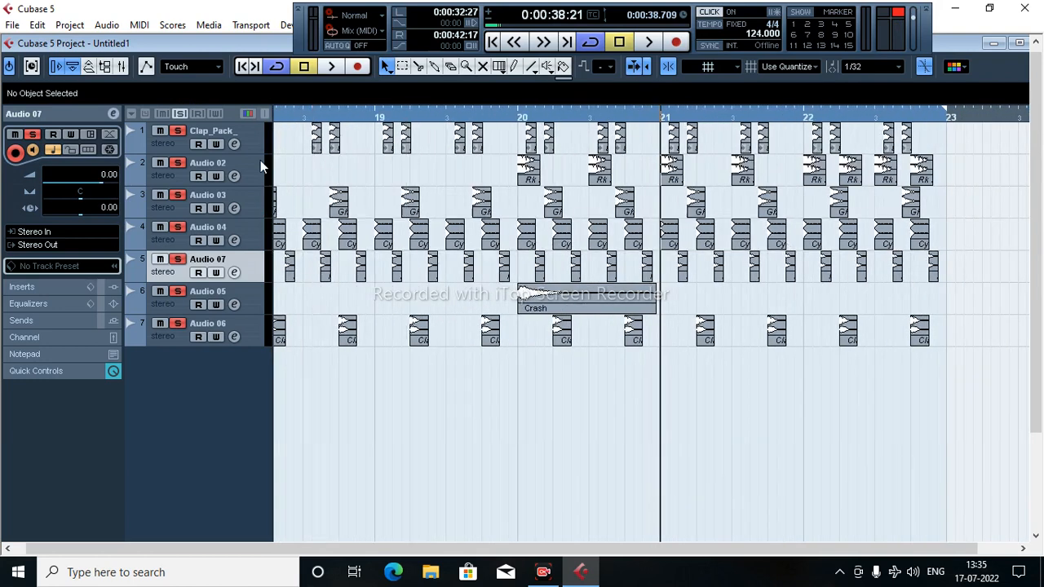
key(space)
key(h)
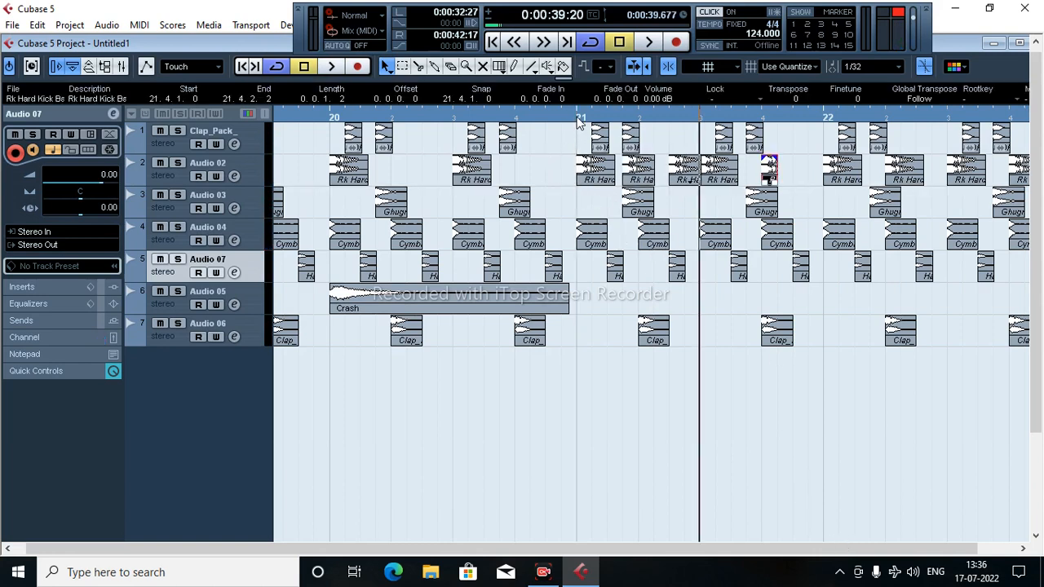
Step: Play the pattern from bar 21 and duplicate the shortened kick at 21.4.1 three times to fill the beat up to bar 22
click(578, 120)
key(space)
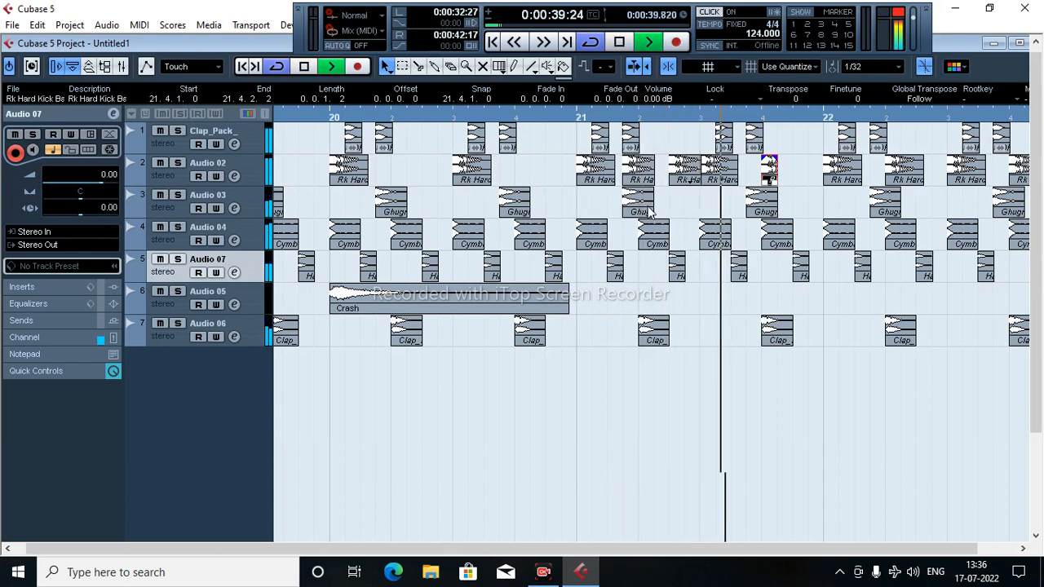
key(space)
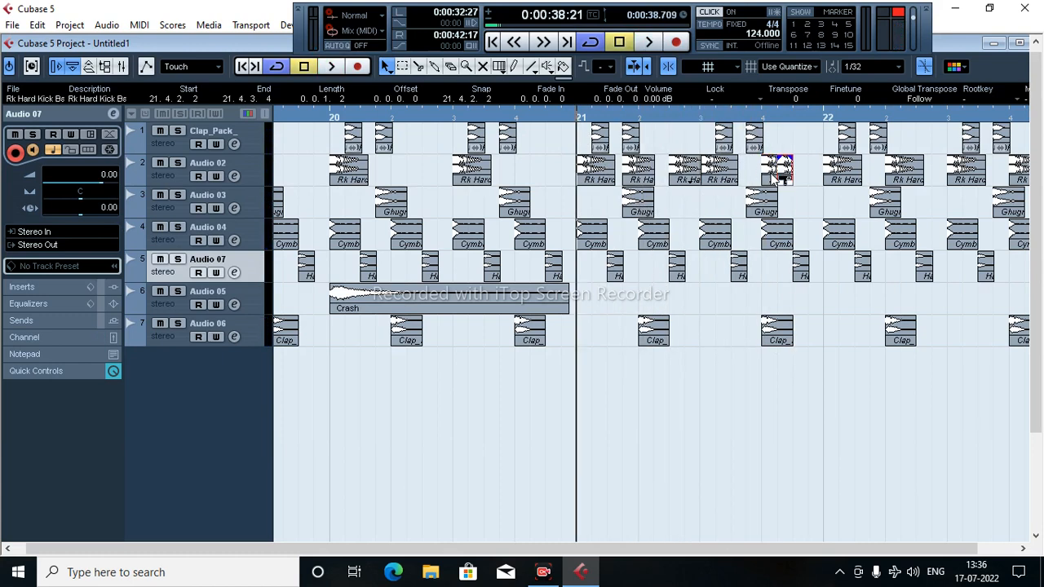
key(ctrl+d)
key(space)
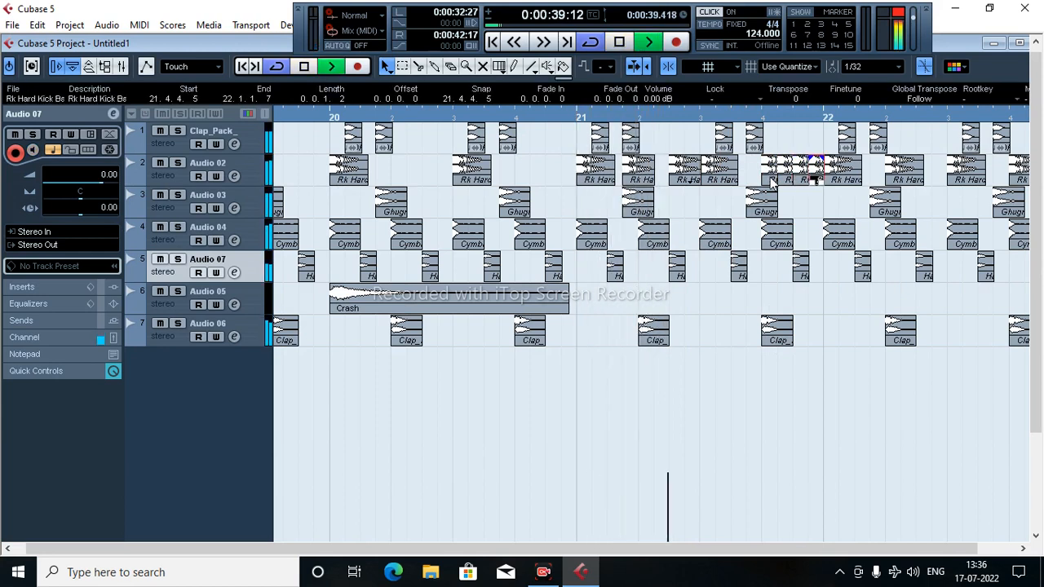
key(space)
Step: Shorten the kick at 21.3.1 to end at 21.3.3.8, duplicate it right behind itself and play the fill
mouse_move(737, 181)
mouse_down()
mouse_move(713, 185)
mouse_move(731, 185)
mouse_up()
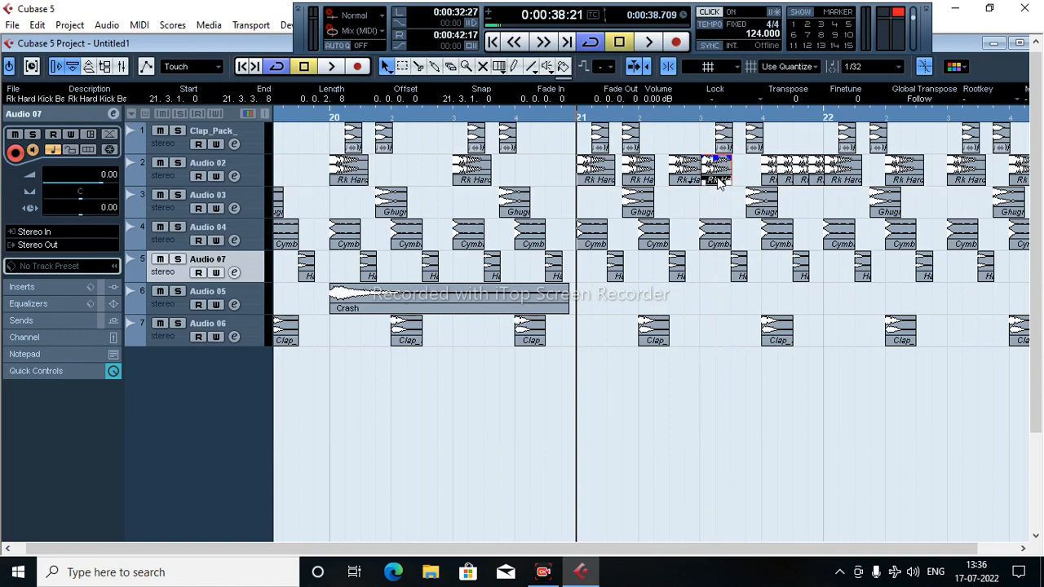
key(super)
key(super)
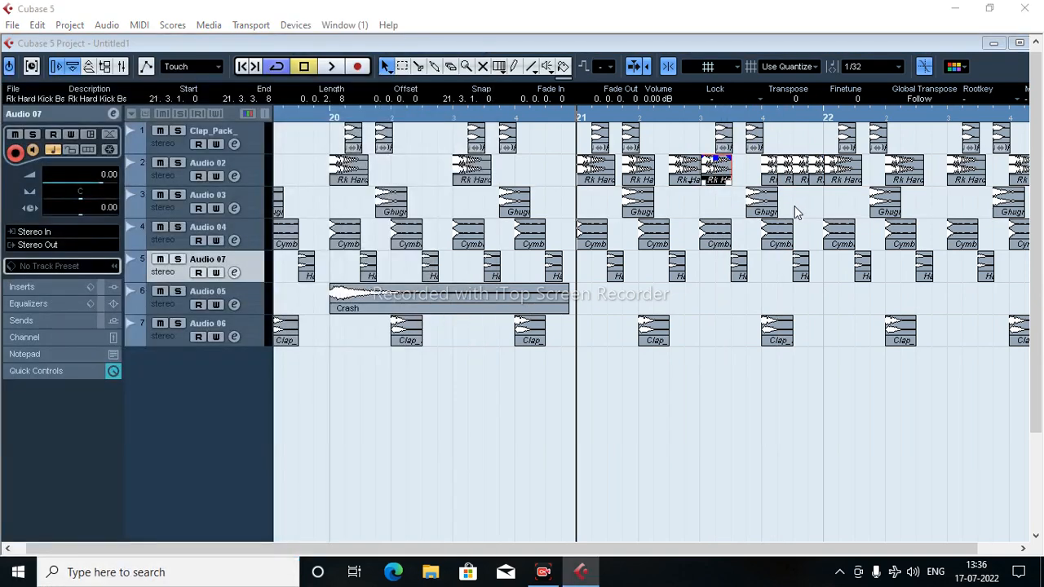
key(ctrl+d)
key(space)
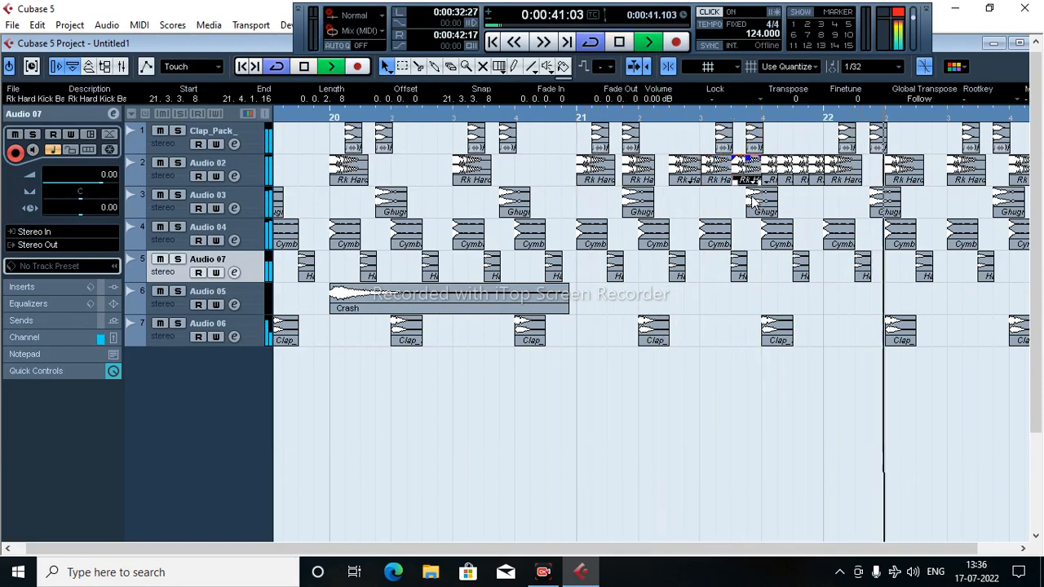
key(space)
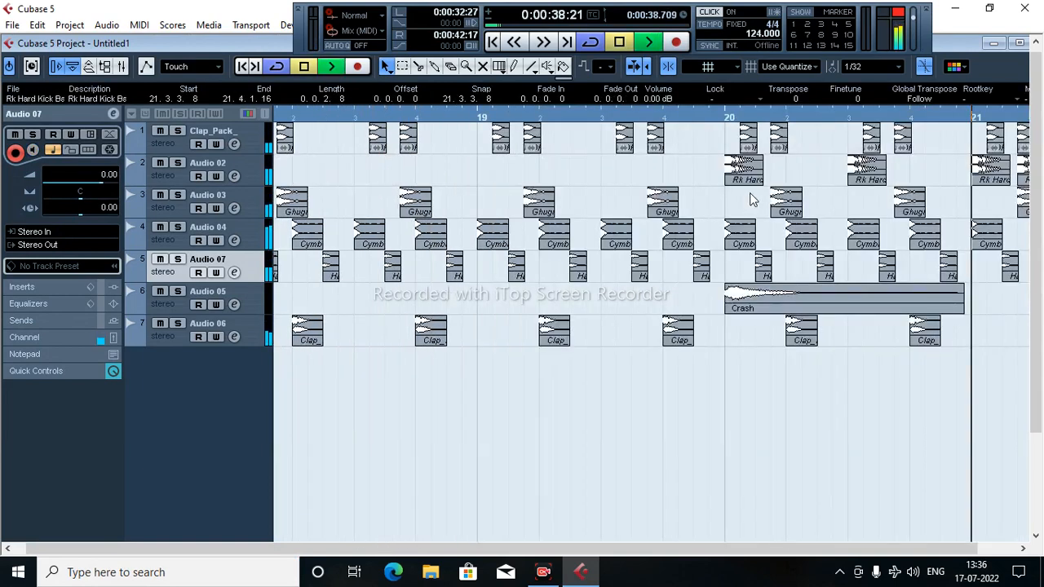
Step: Play the rhythm from bar 21 with the whole arrangement in view to check the kick fill
key(space)
key(g)
key(g)
key(g)
key(g)
key(g)
key(g)
key(g)
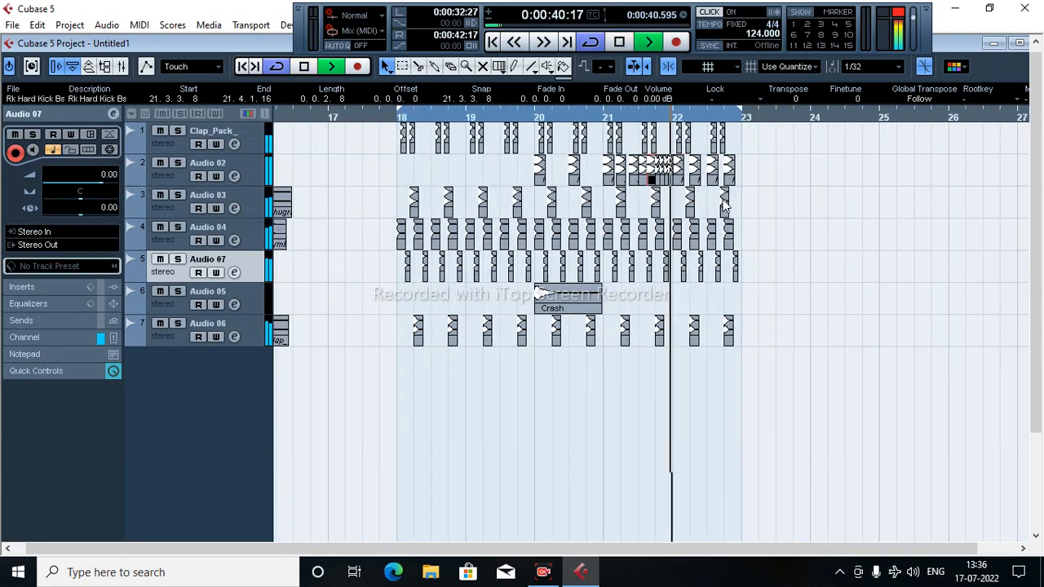
key(space)
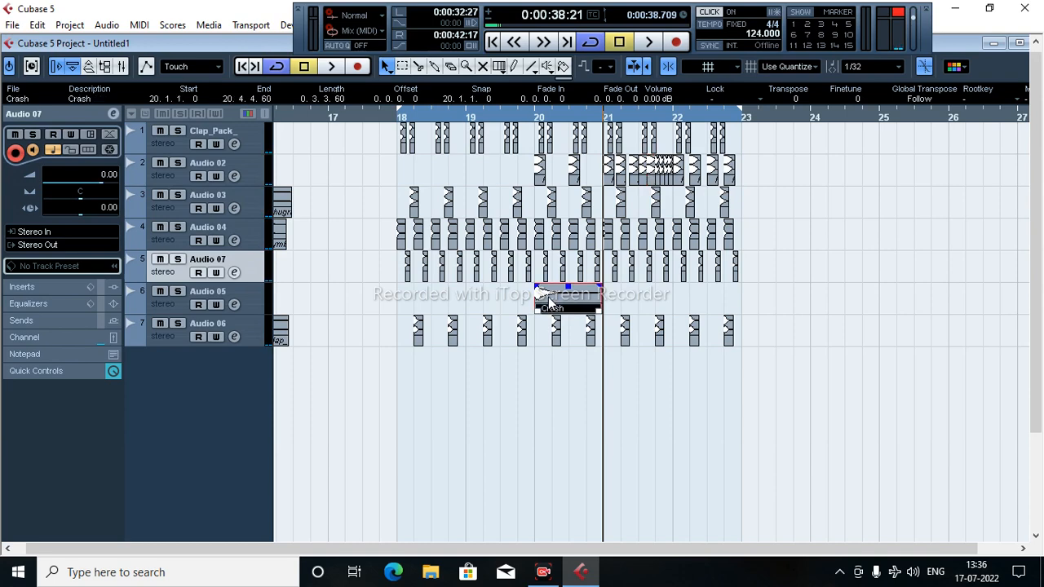
Step: Move the Crash clip on Audio 05 from bar 20 to 22.1.1 and play the transition
drag(553, 301, 687, 303)
key(space)
key(h)
key(h)
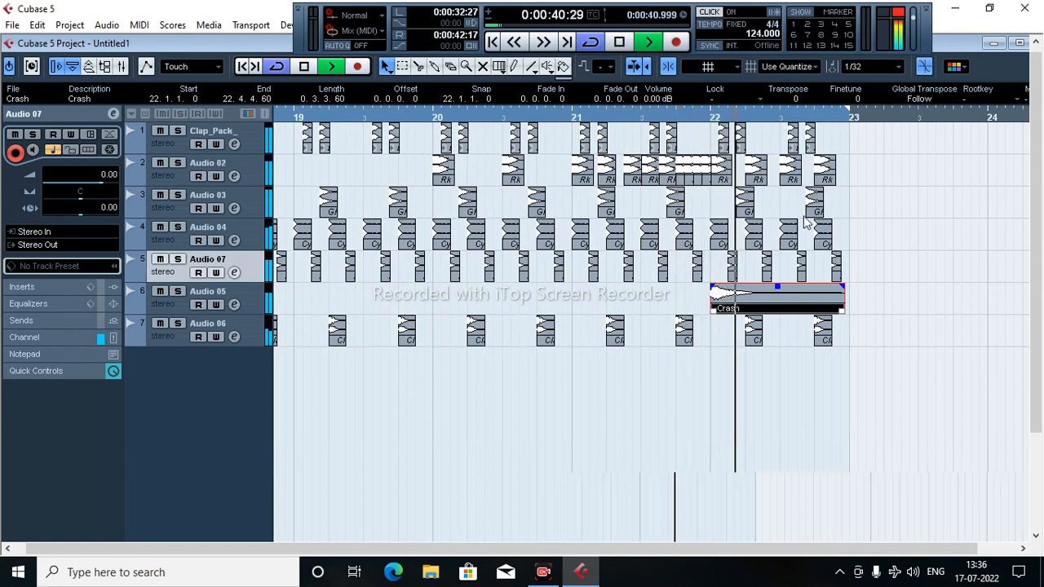
key(g)
key(space)
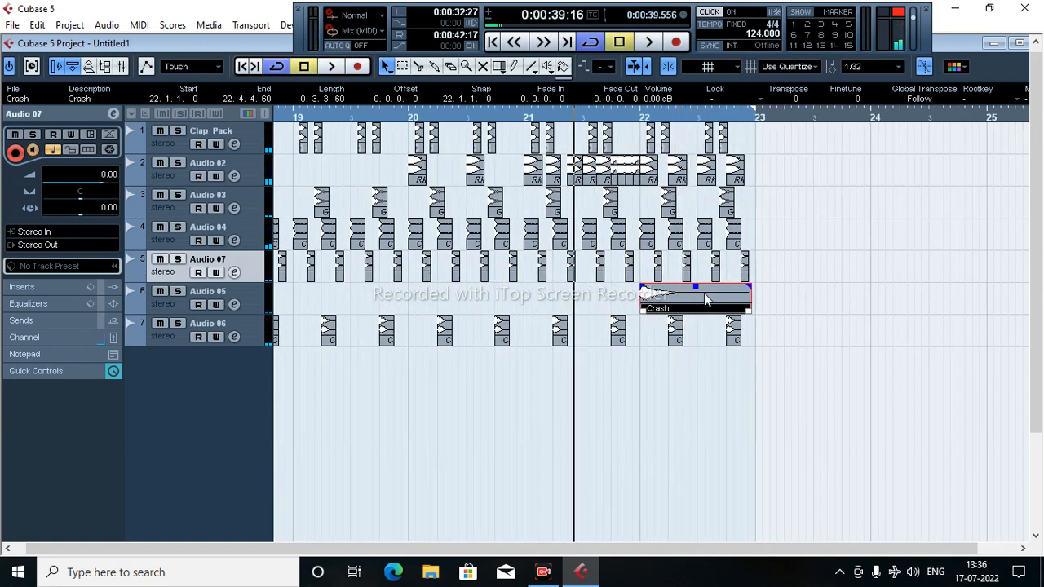
Step: Duplicate all the clips of bar 22 into bar 23 and delete the copied Crash clip
click(783, 147)
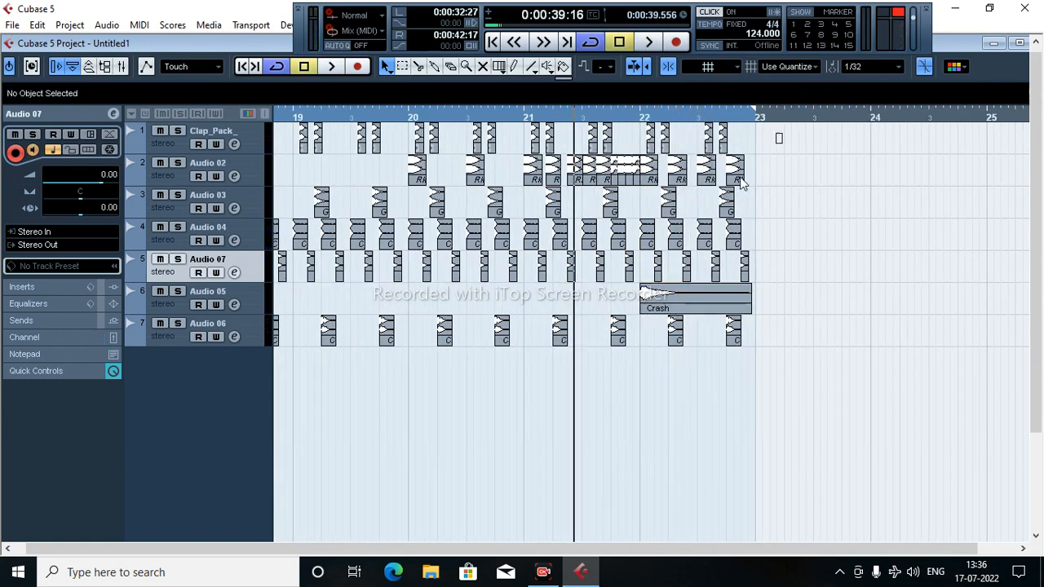
drag(645, 342, 645, 342)
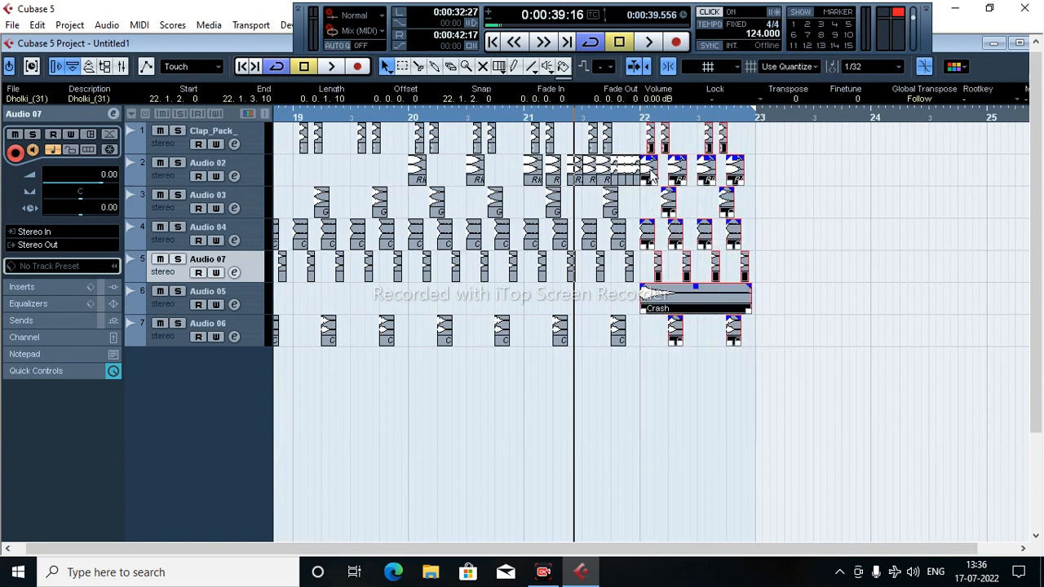
click(765, 179)
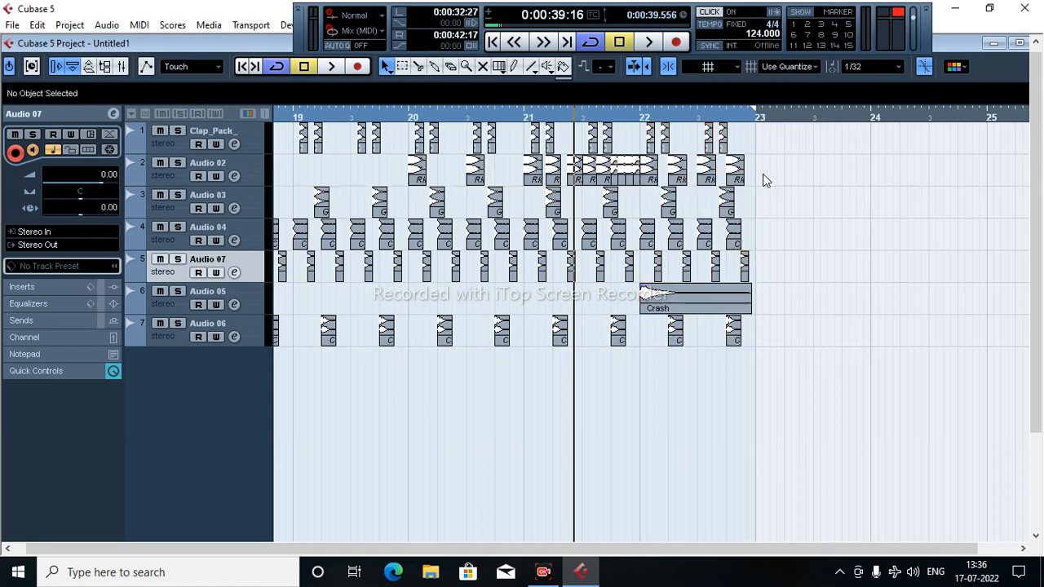
drag(765, 179, 765, 179)
click(798, 309)
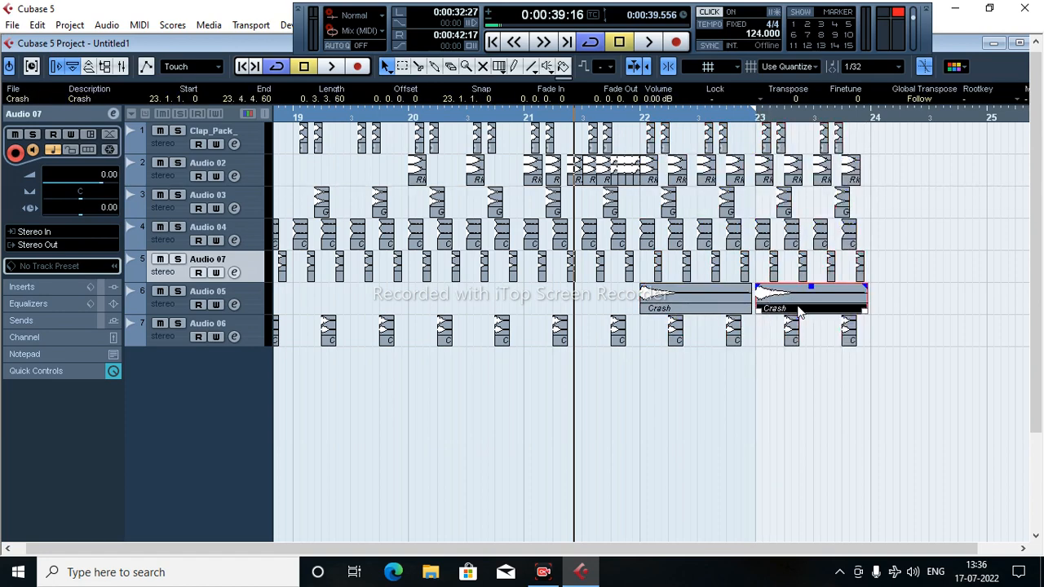
key(Delete)
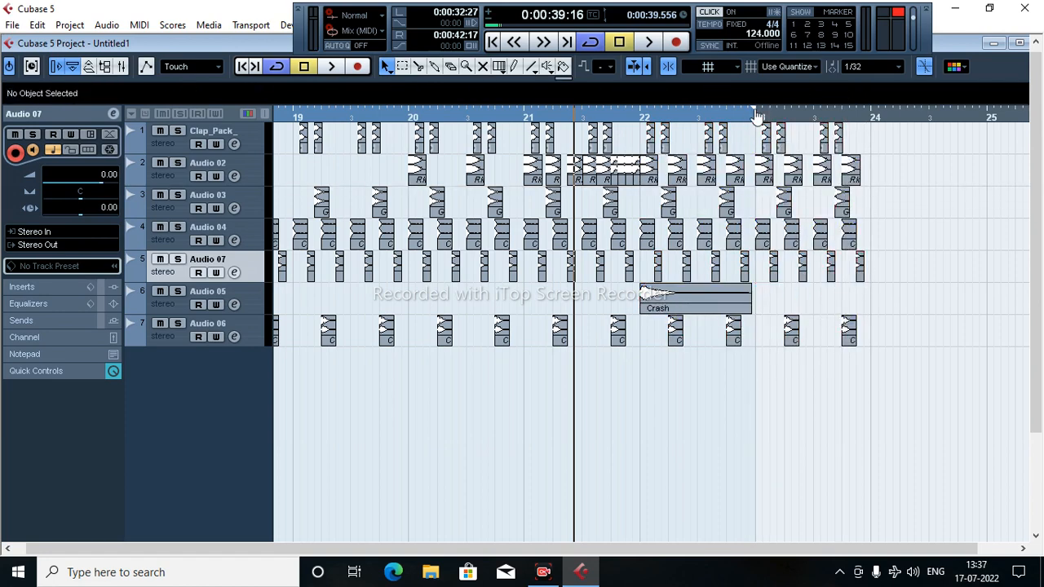
Step: Set the grid type to Bar, extend the end of the loop range to bar 24 and play the section
click(786, 69)
click(792, 82)
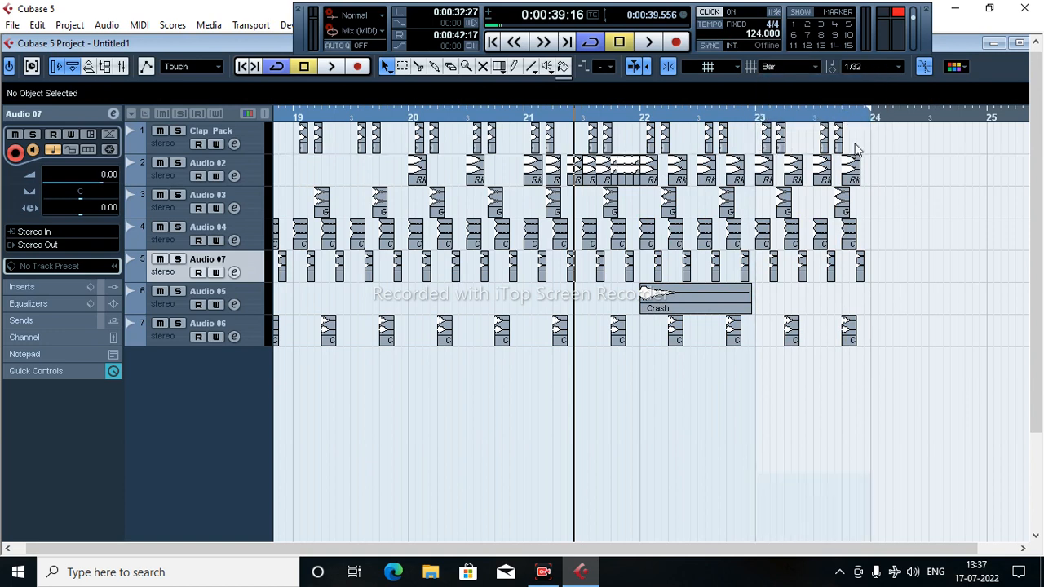
key(space)
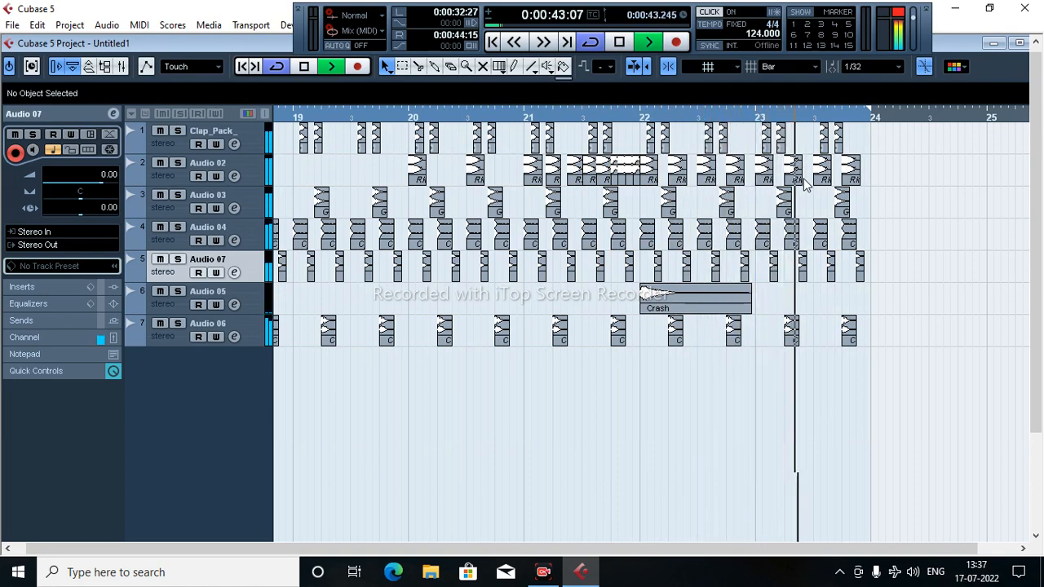
key(space)
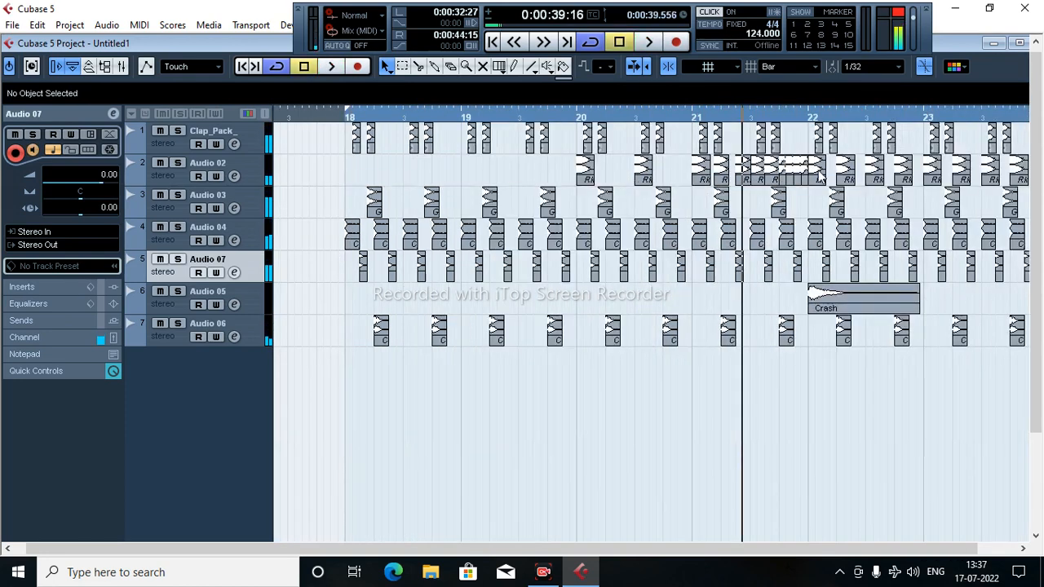
Step: Try moving the Dholki clip at 22.1.4 to 22.1.1 and play from bar 22
key(space)
key(space)
drag(810, 119, 816, 177)
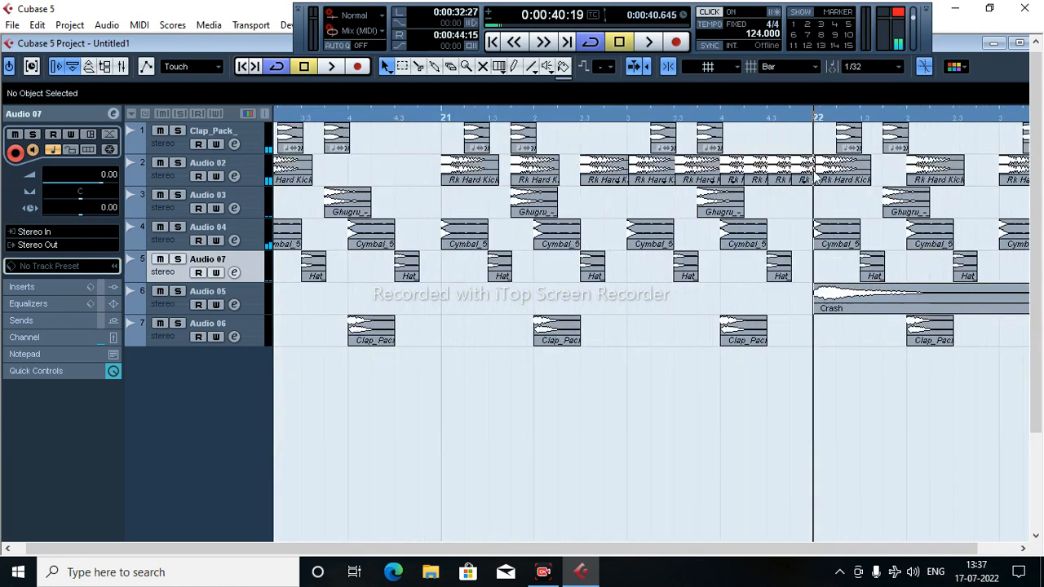
key(space)
key(space)
click(897, 148)
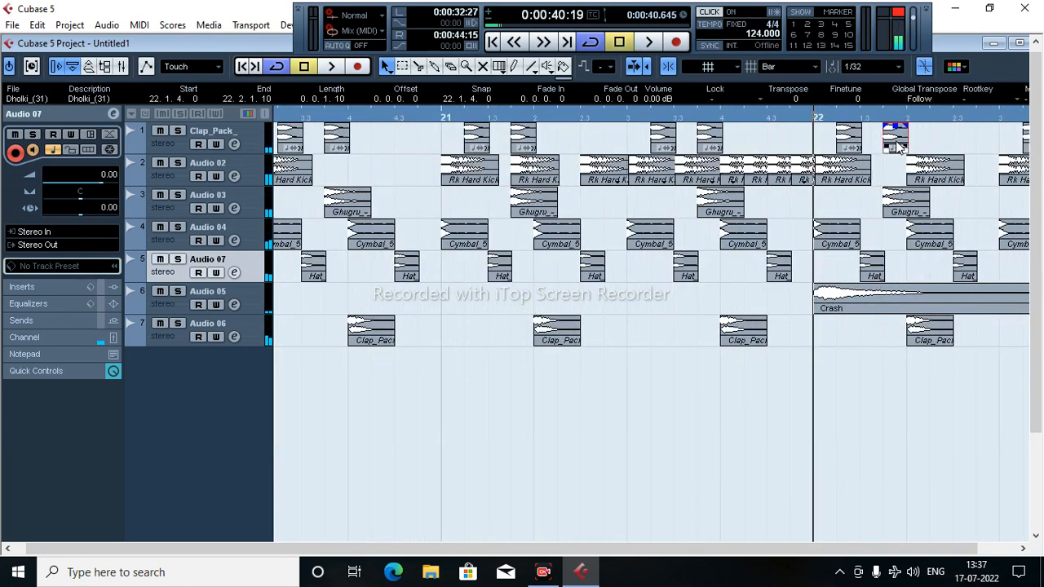
drag(907, 147, 938, 144)
key(space)
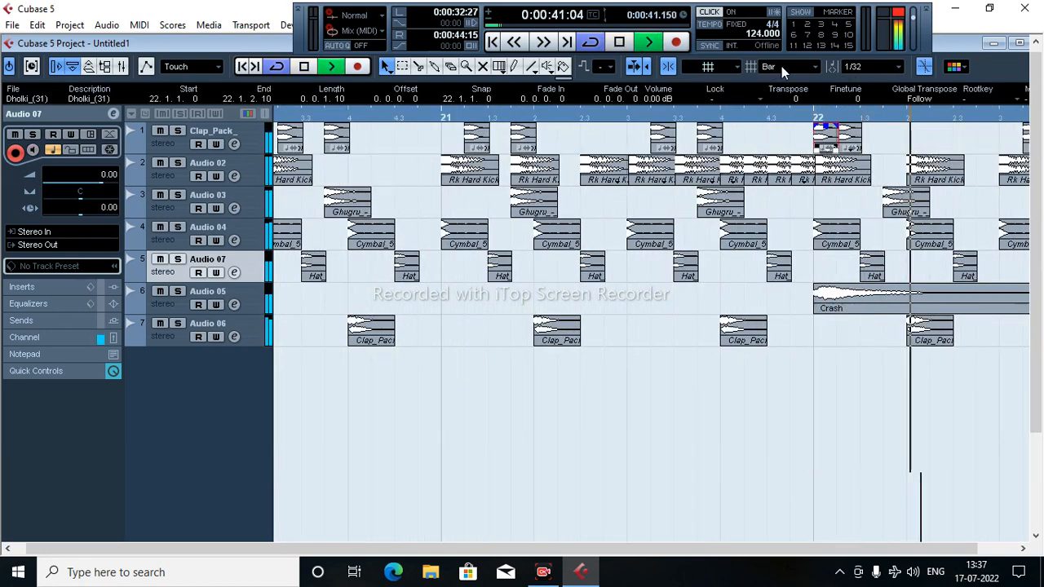
key(space)
Step: Set the grid type to Use Quantize, try a copy of the Dholki clip at 22.2.3 and play it from bar 22
click(783, 66)
click(811, 117)
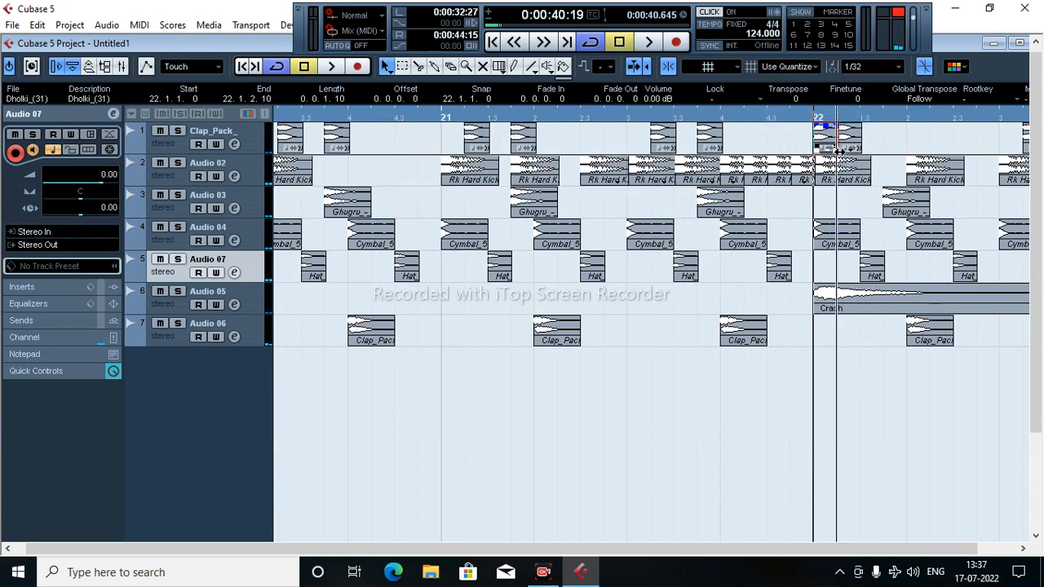
drag(897, 155, 972, 155)
key(space)
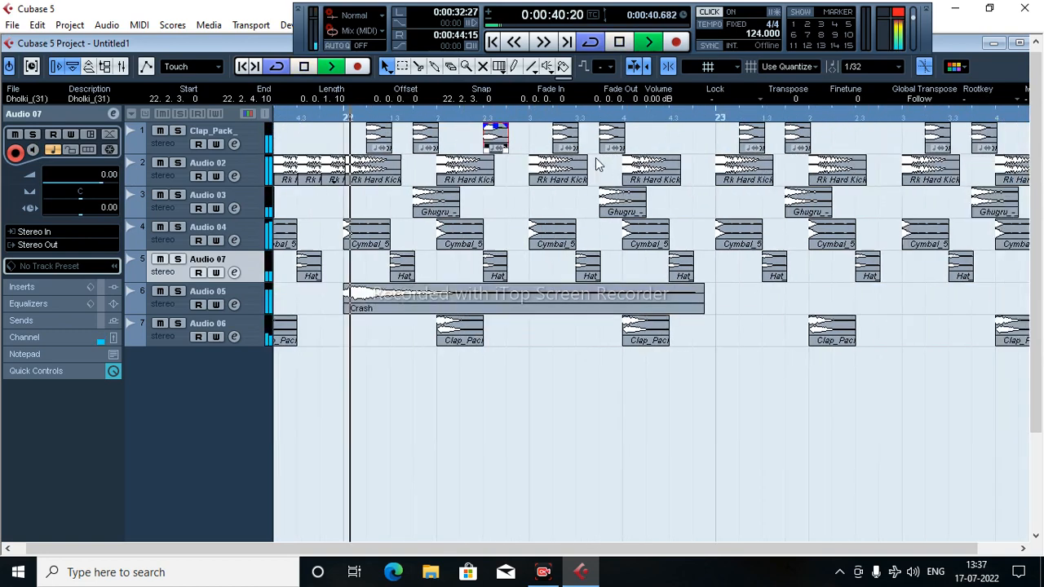
key(space)
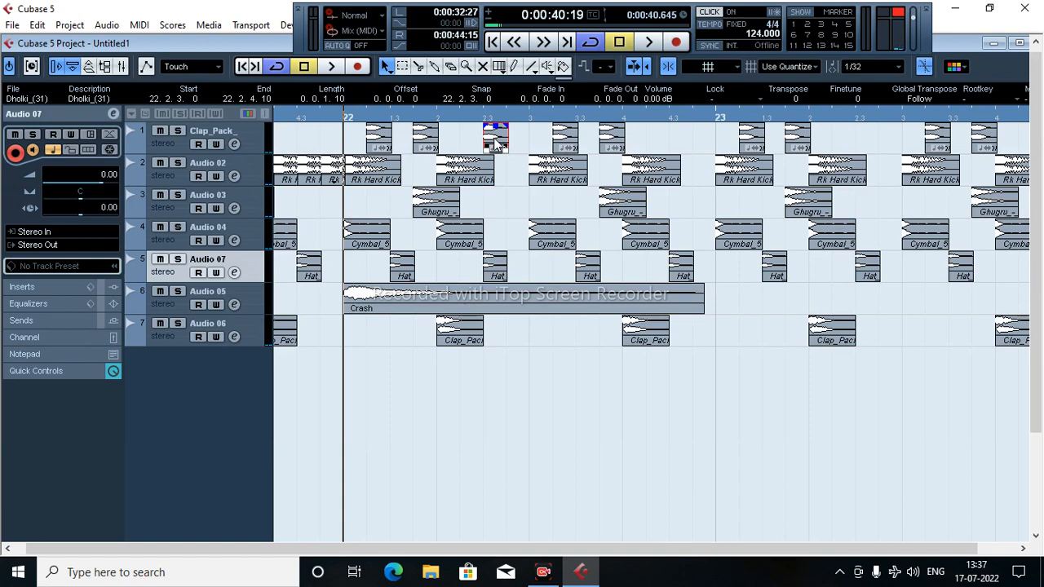
key(space)
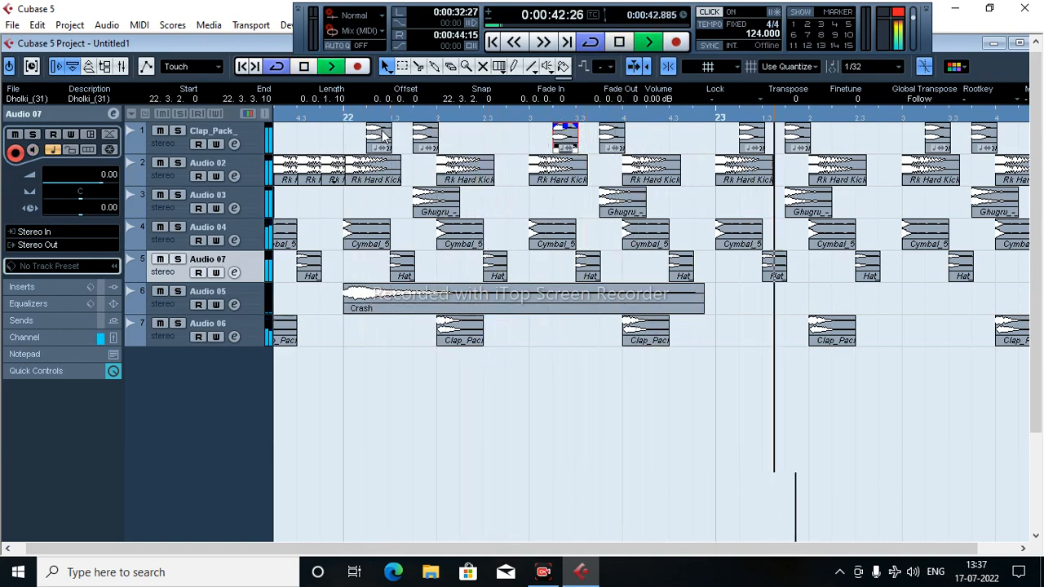
Step: Stop playback and delete the leftover source clips at bar 16 on all tracks
key(g)
key(g)
key(g)
key(g)
key(g)
key(g)
key(g)
key(g)
key(g)
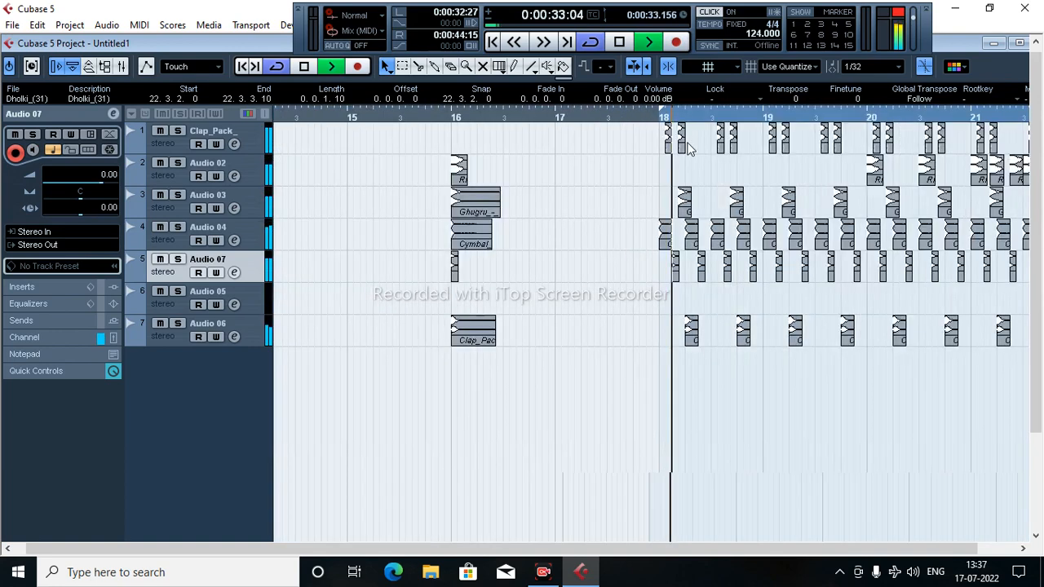
key(space)
drag(562, 148, 450, 359)
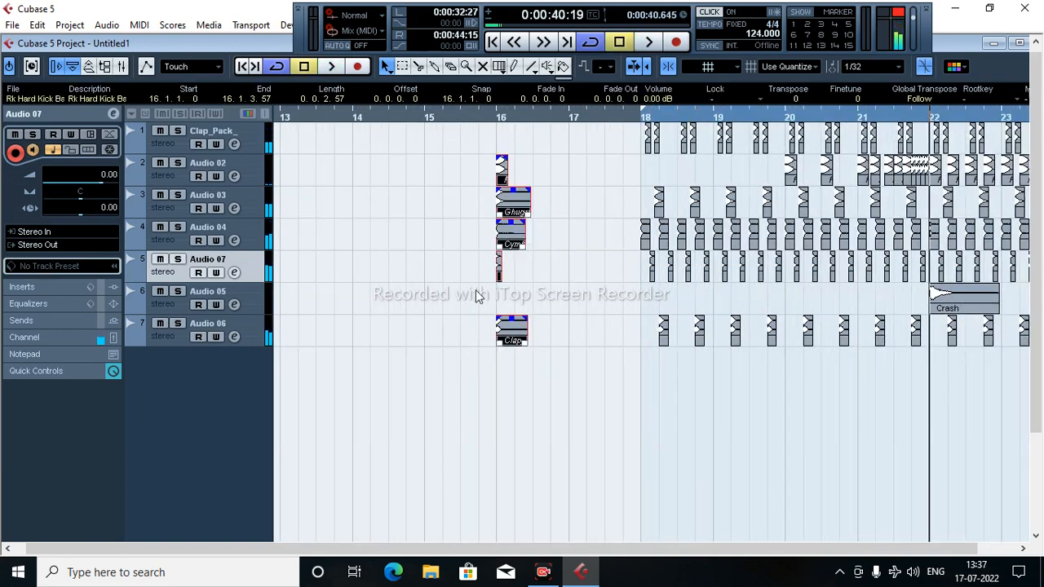
key(g)
key(g)
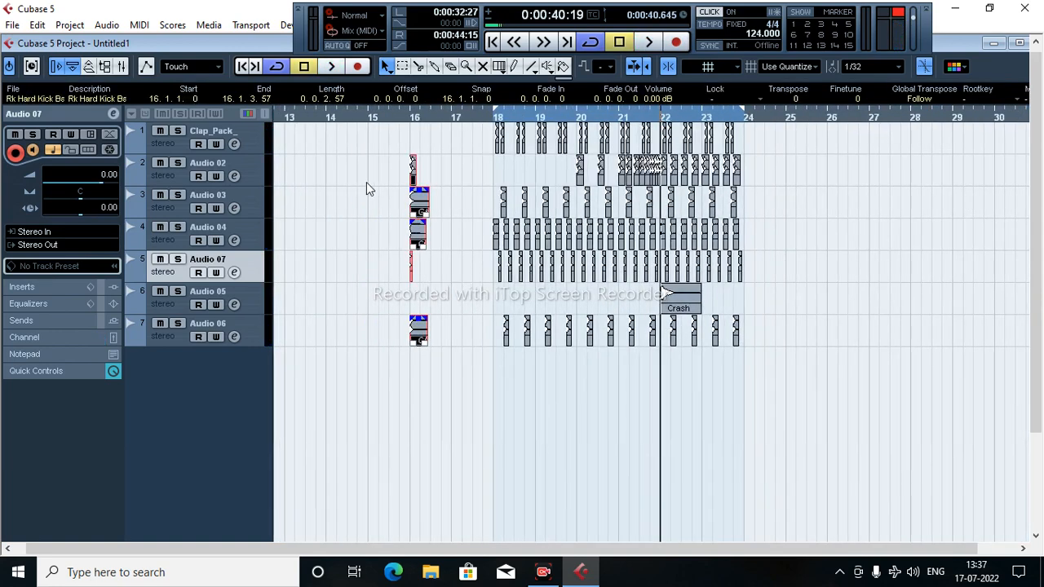
key(Delete)
Step: Play the complete rhythm from bar 18 with the whole arrangement in view
drag(491, 117, 503, 166)
click(510, 119)
key(space)
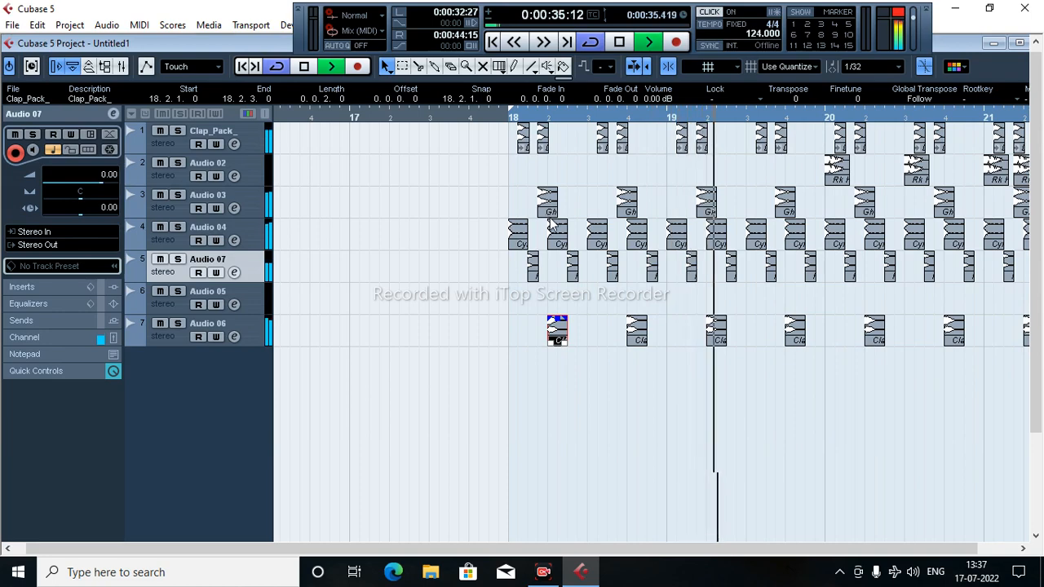
key(g)
key(g)
key(g)
key(g)
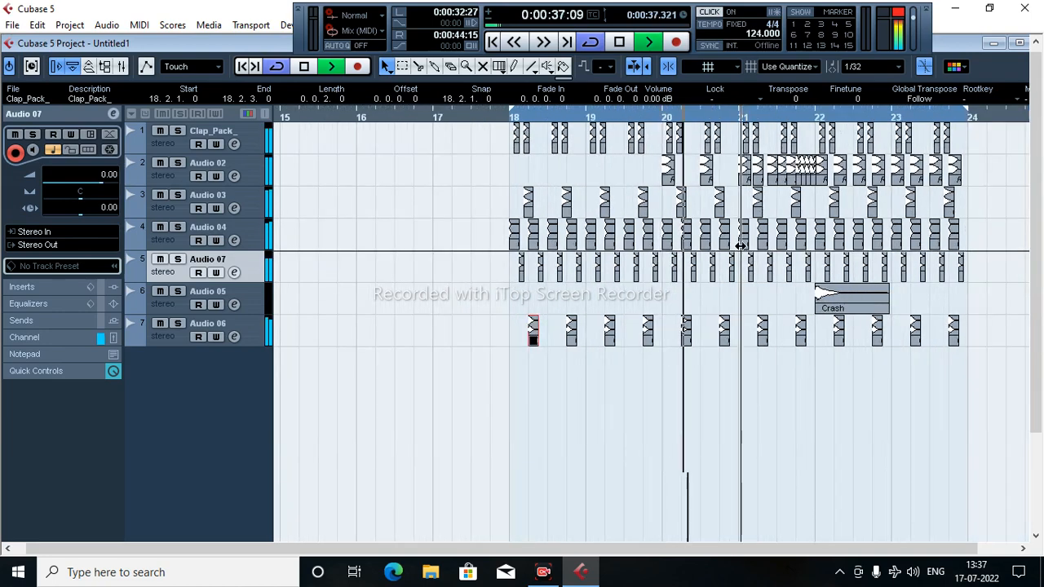
Step: Place copies of the Rk Hard Kick Bass clip at 18.1.1 and 19.1.1 on Audio 02 and play from bar 18
key(h)
key(space)
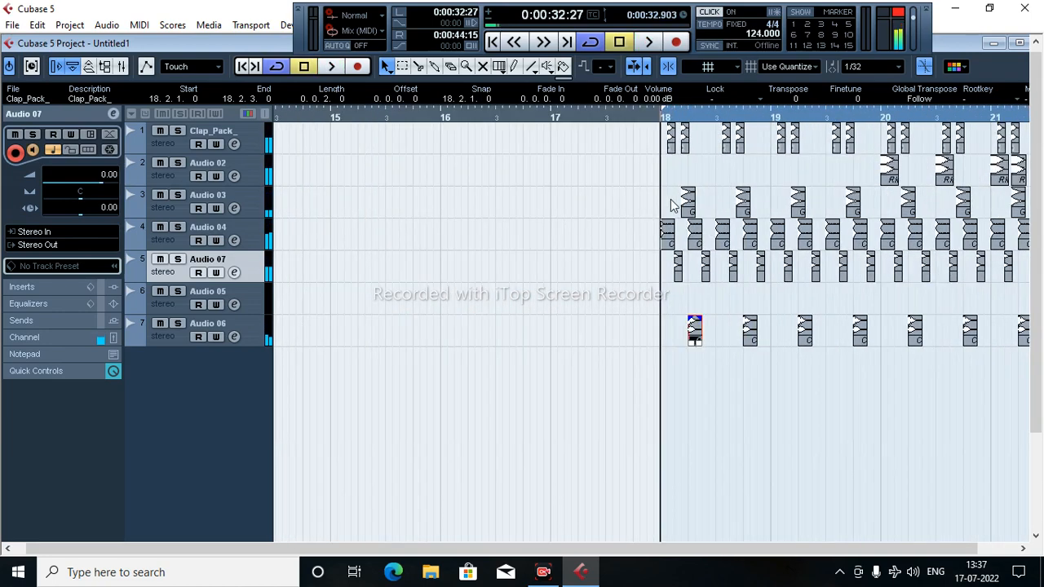
drag(889, 170, 669, 170)
click(758, 185)
drag(671, 180, 785, 181)
key(space)
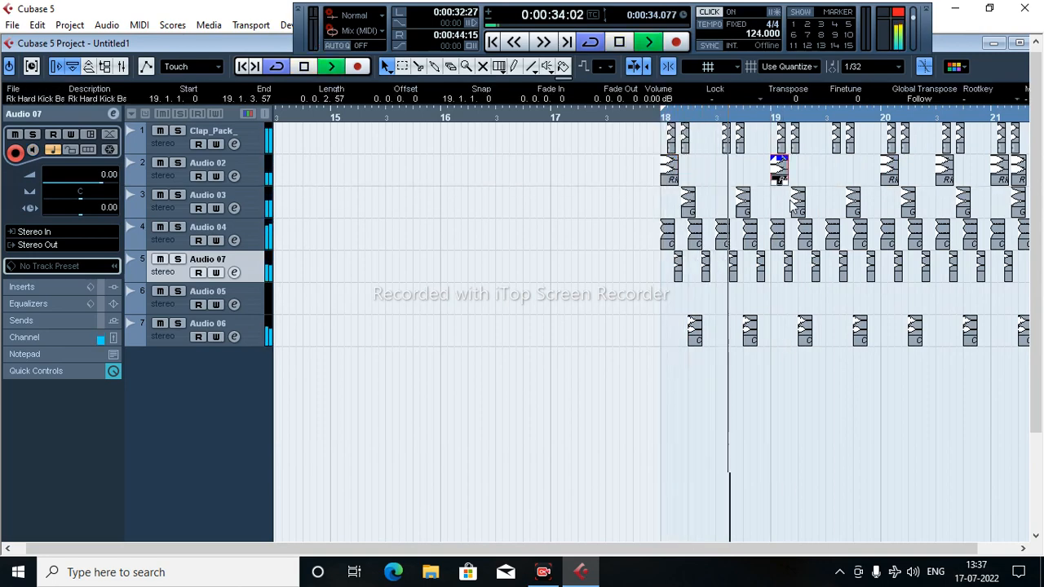
key(space)
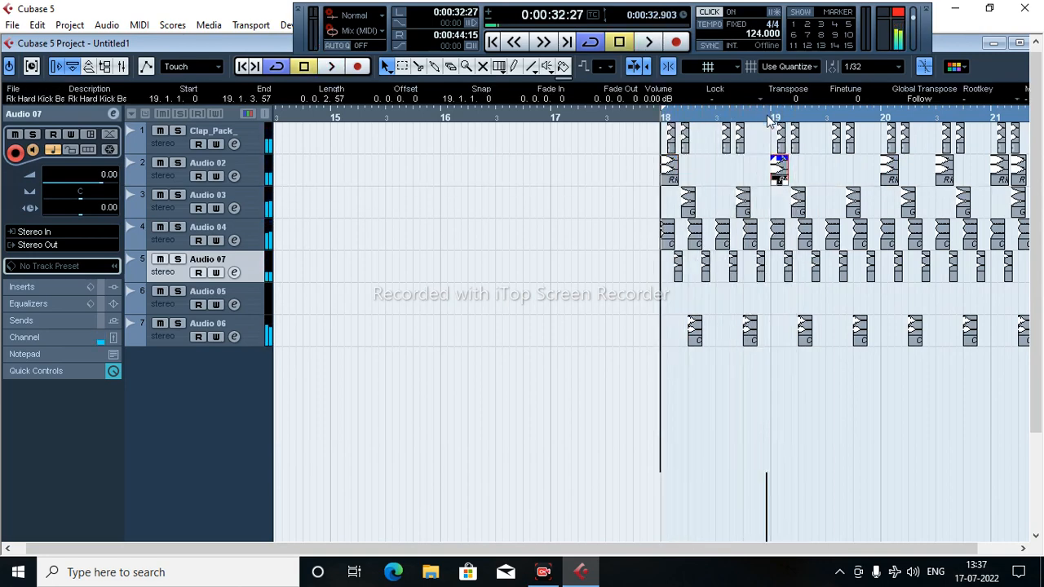
Step: Shorten the kick clip at 19.1.1, place a copy at 19.1.3, and play the new kicks from bars 19 and 18
drag(768, 121, 820, 193)
key(space)
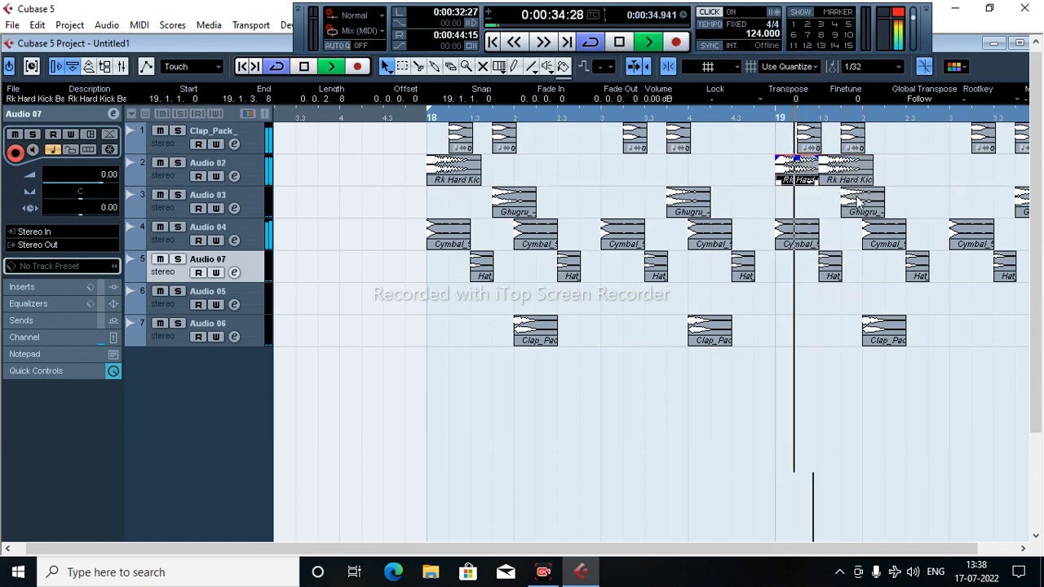
key(g)
key(g)
key(g)
key(g)
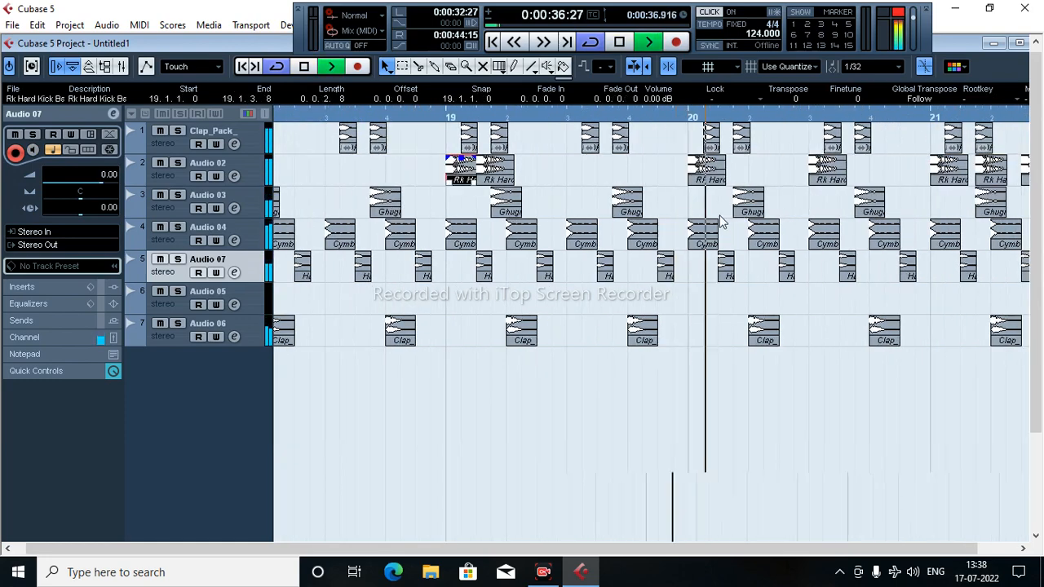
key(g)
key(g)
key(space)
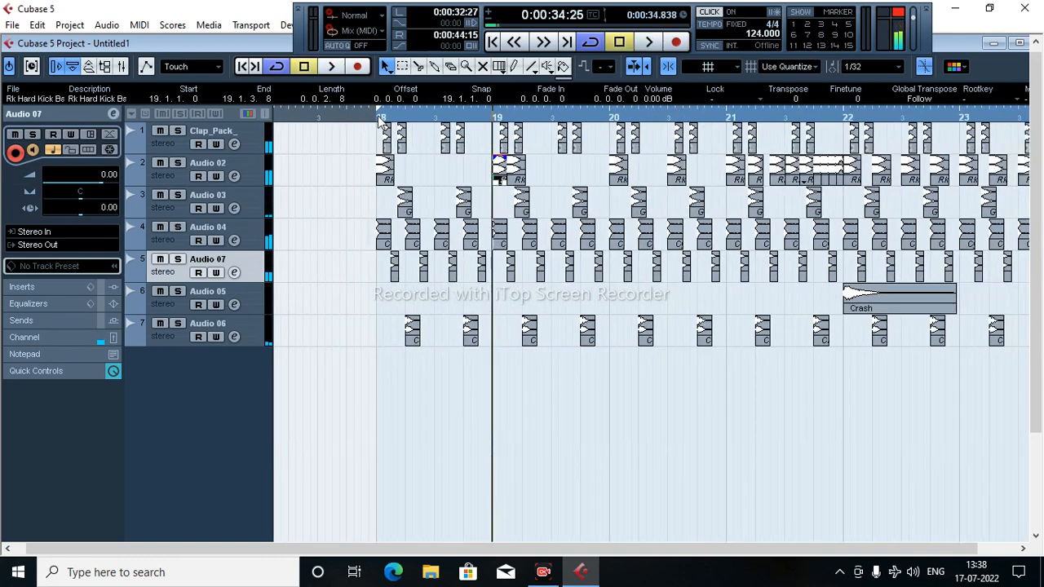
click(380, 119)
key(space)
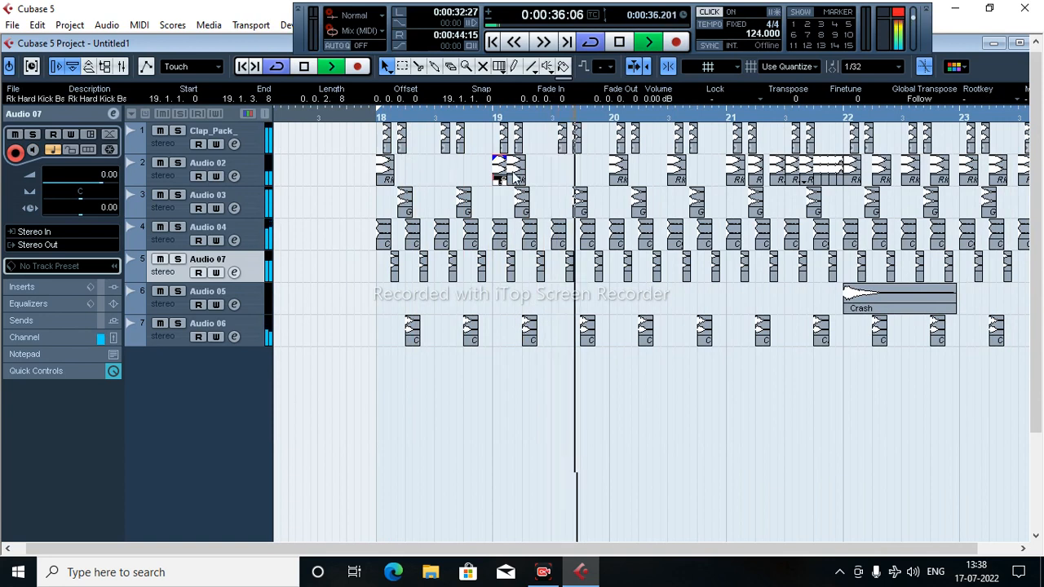
key(space)
Step: Delete the kick clips in bar 20, copy the three kicks of bars 18 and 19 to start at bar 20, and play the rhythm
drag(703, 168, 614, 180)
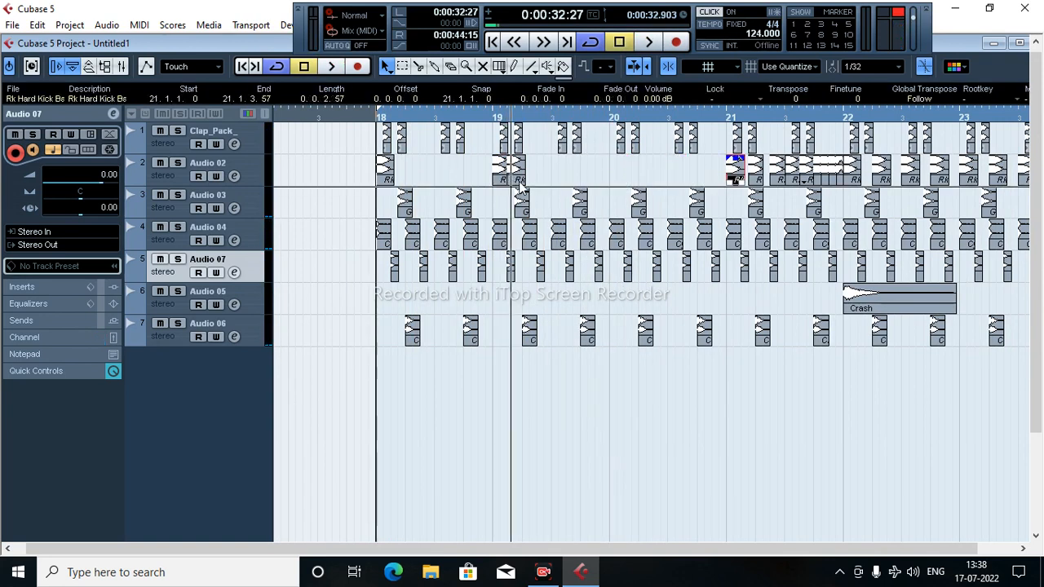
key(Delete)
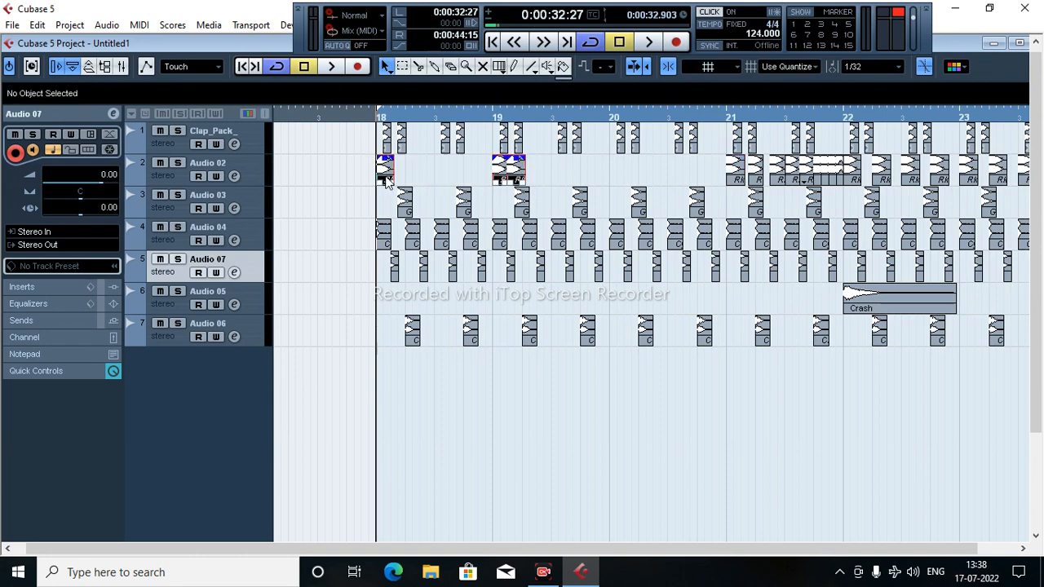
drag(386, 181, 622, 186)
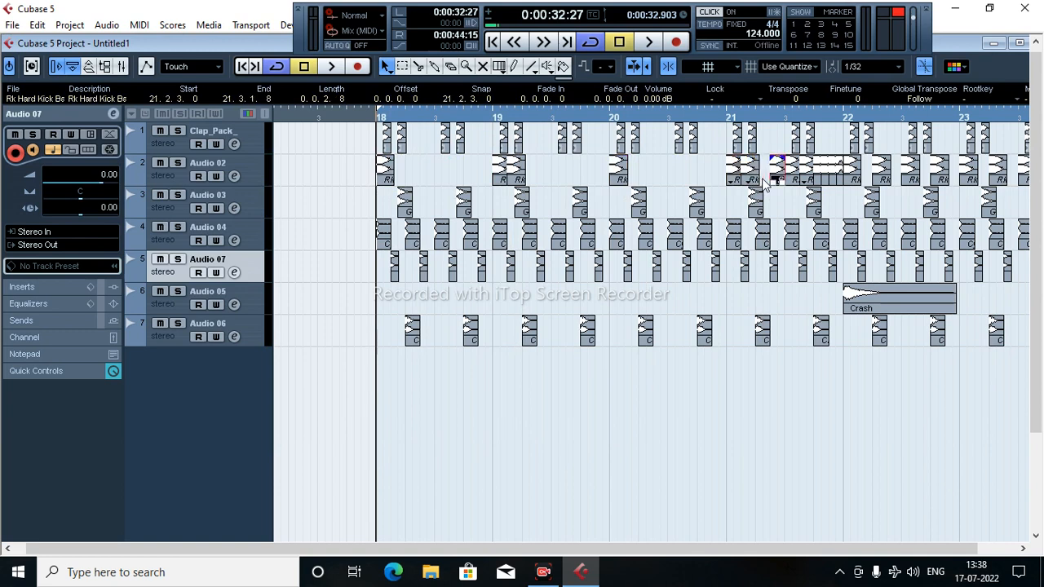
key(space)
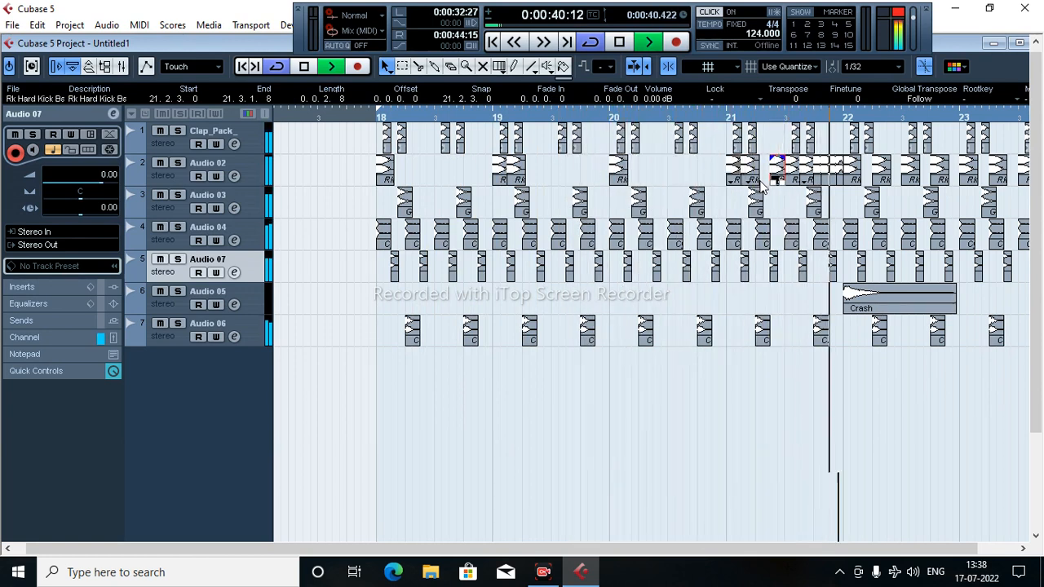
key(g)
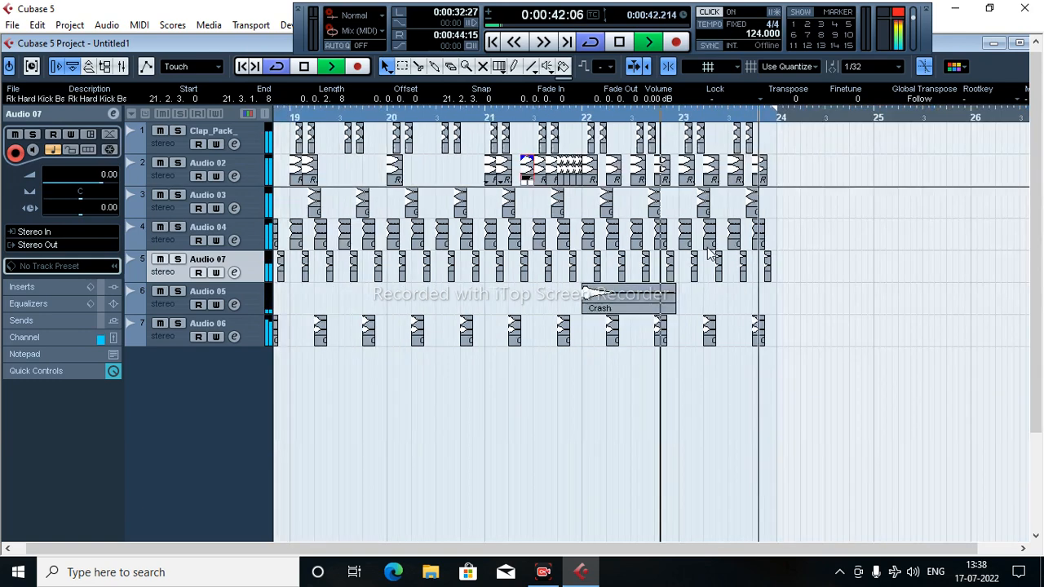
key(g)
key(g)
key(g)
key(space)
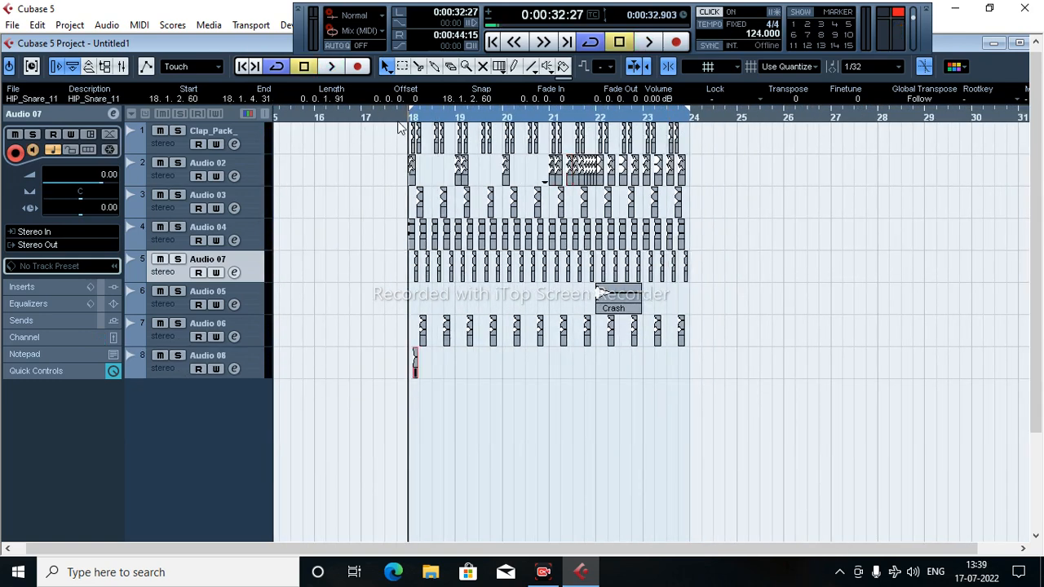
Step: Move the HIP_Snare_11 clip on Audio 08 to 18.2.4 and audition it with Audio 02 and Audio 08 soloed
drag(399, 118, 450, 256)
click(446, 119)
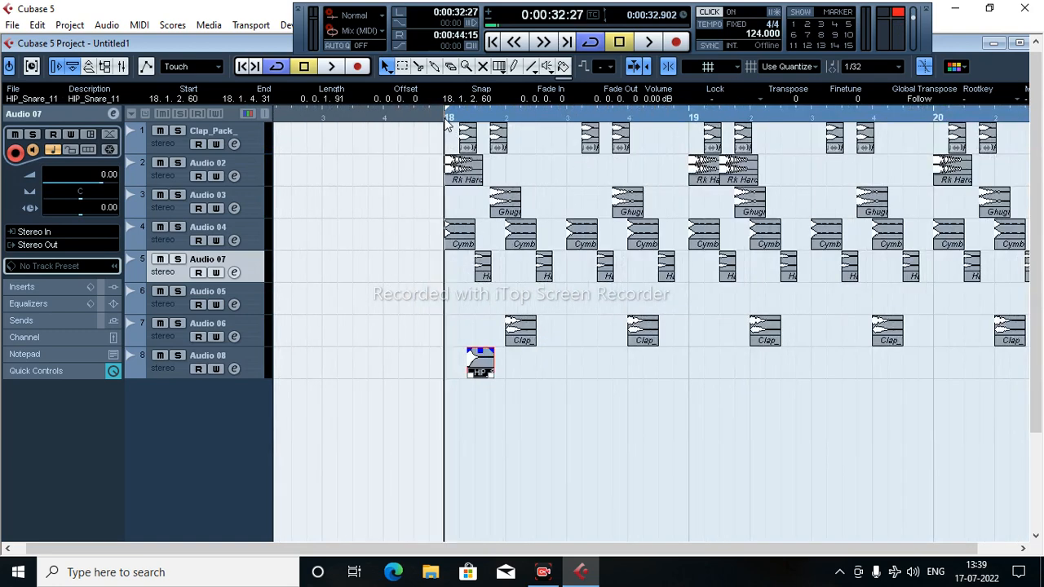
drag(483, 373, 567, 374)
click(178, 356)
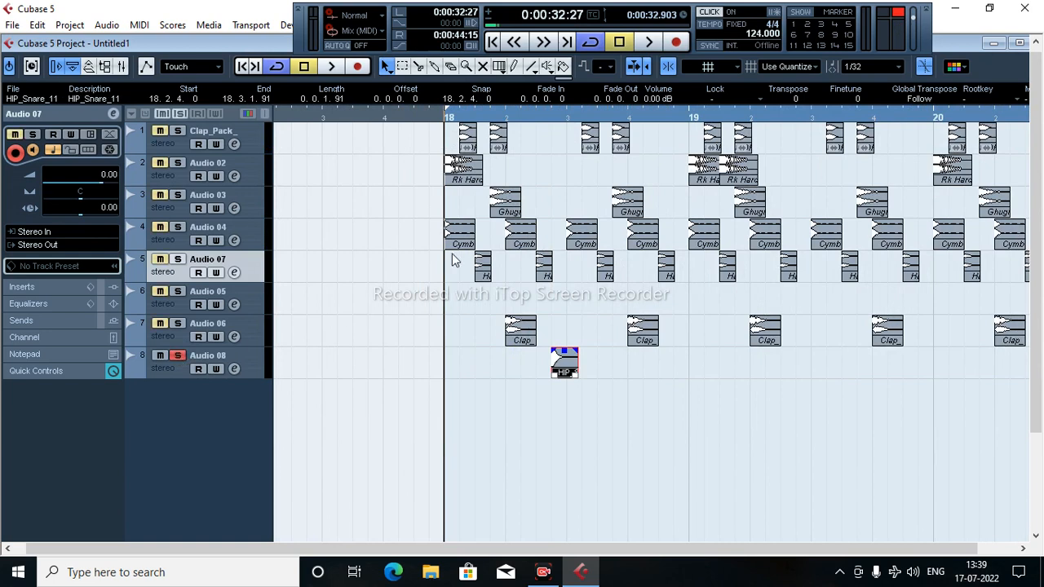
key(space)
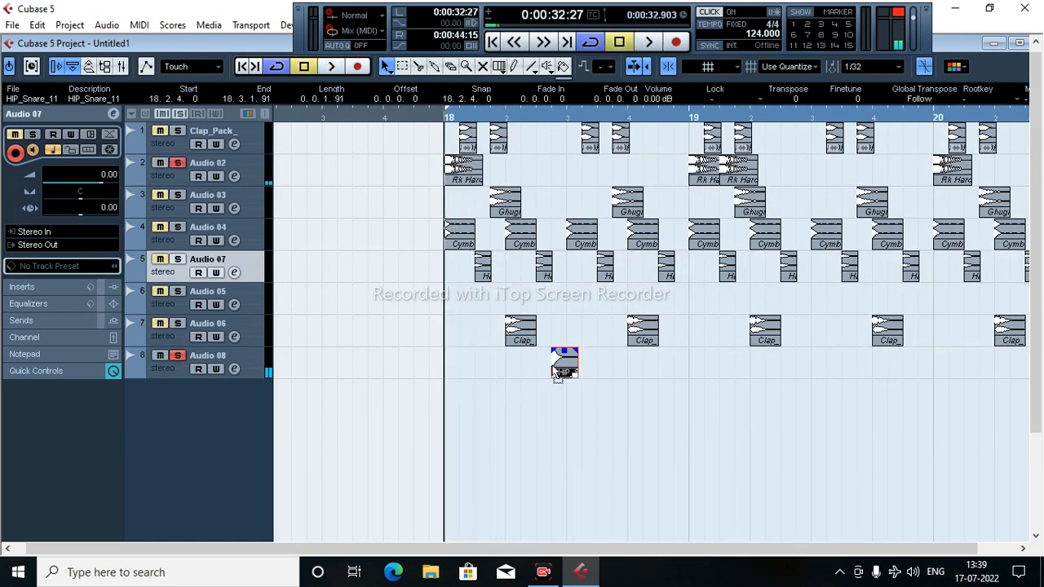
Step: Arrange snare clips on Audio 08 at 18.1.4, 18.2.3, 18.3.4 and 18.4.3, and copy all four to start at 19.1.4
drag(560, 373, 759, 379)
key(space)
key(space)
key(space)
key(space)
key(space)
key(space)
shift+click(501, 371)
key(space)
key(space)
Step: Play the two-bar snare pattern from bar 18 against the soloed kick track
key(space)
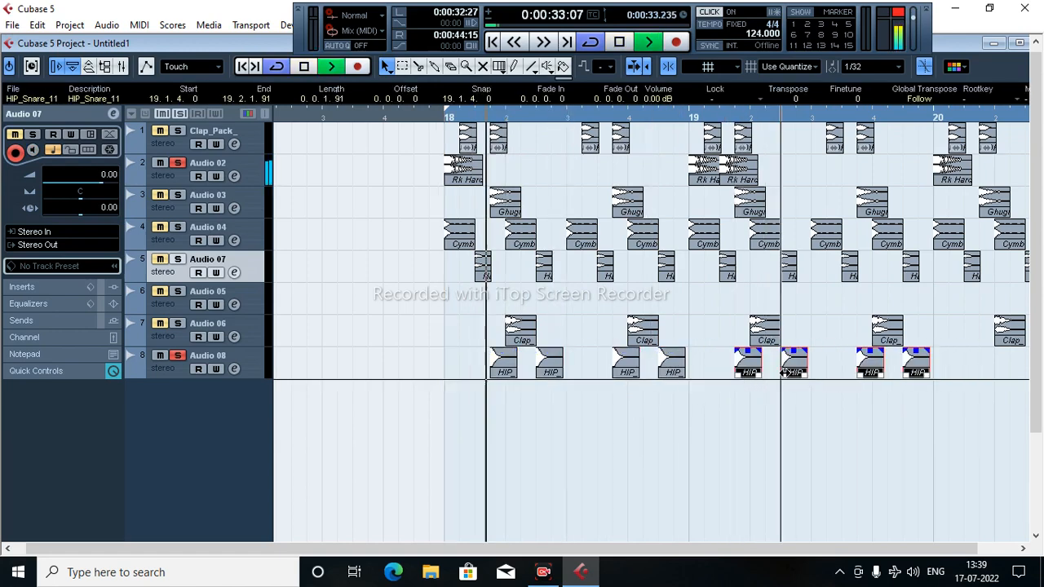
key(g)
key(g)
key(g)
key(g)
key(h)
key(h)
key(h)
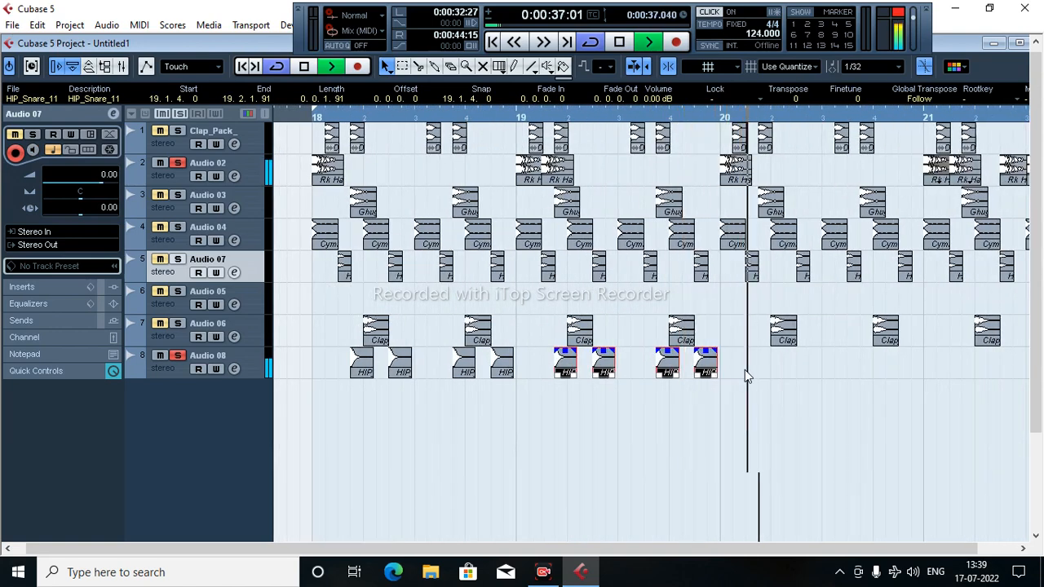
key(space)
Step: Copy the snare pattern of bars 18 and 19 to start at 20.1.4 and play it from bar 20
mouse_move(755, 368)
mouse_down()
mouse_move(358, 409)
mouse_move(358, 381)
mouse_move(804, 389)
mouse_move(772, 378)
mouse_up()
click(721, 119)
key(space)
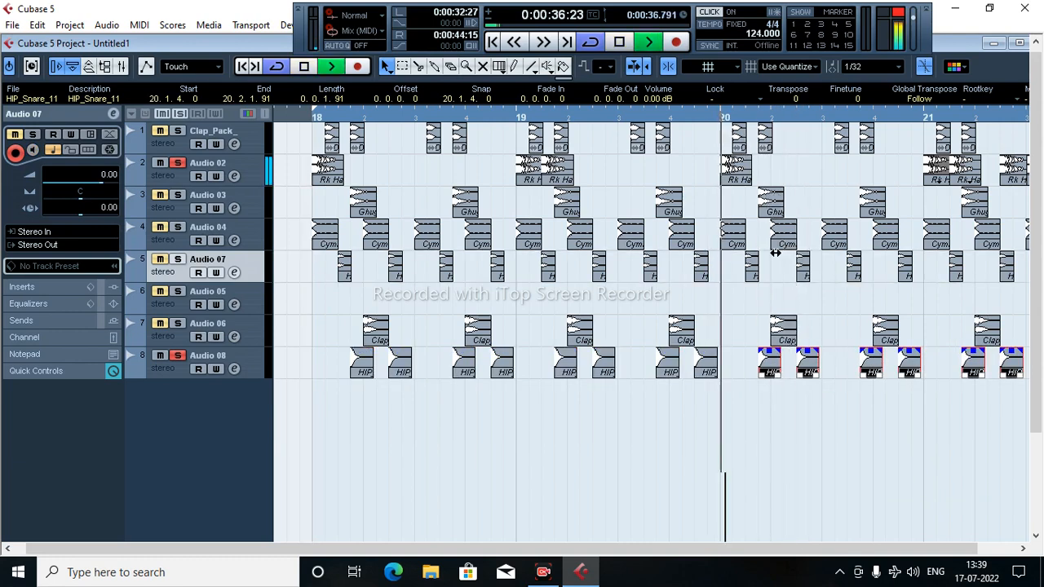
key(h)
key(h)
key(g)
key(g)
key(g)
key(g)
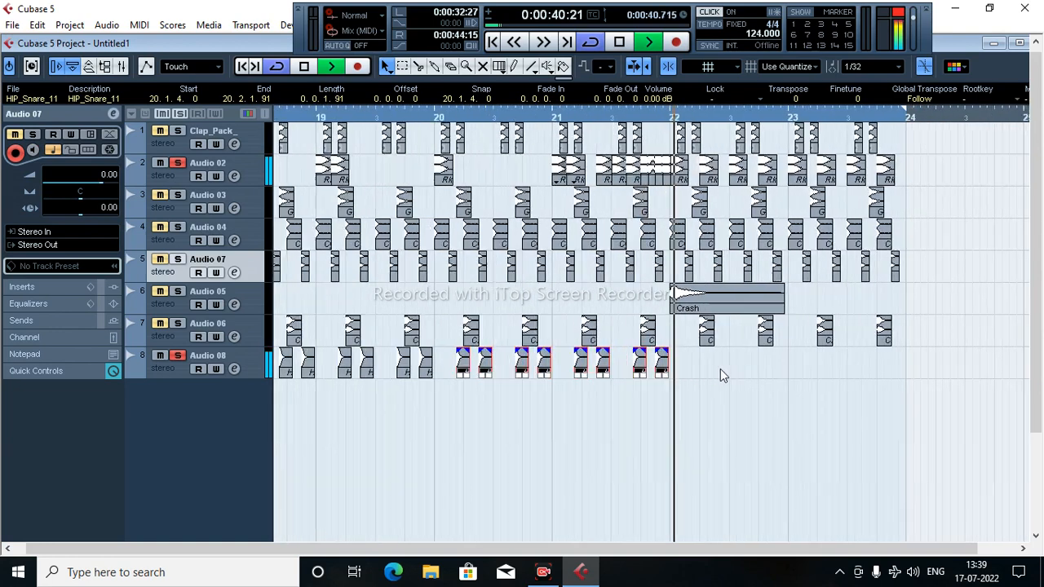
Step: Stop playback and copy the eight snare clips of bars 20 and 21 to start at 22.1.4.60
key(space)
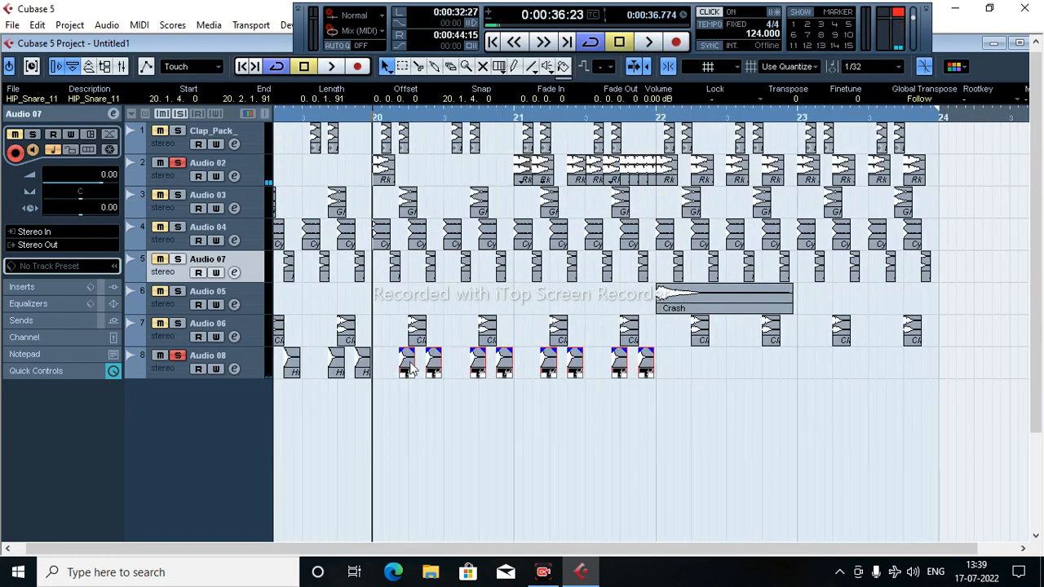
drag(410, 369, 693, 364)
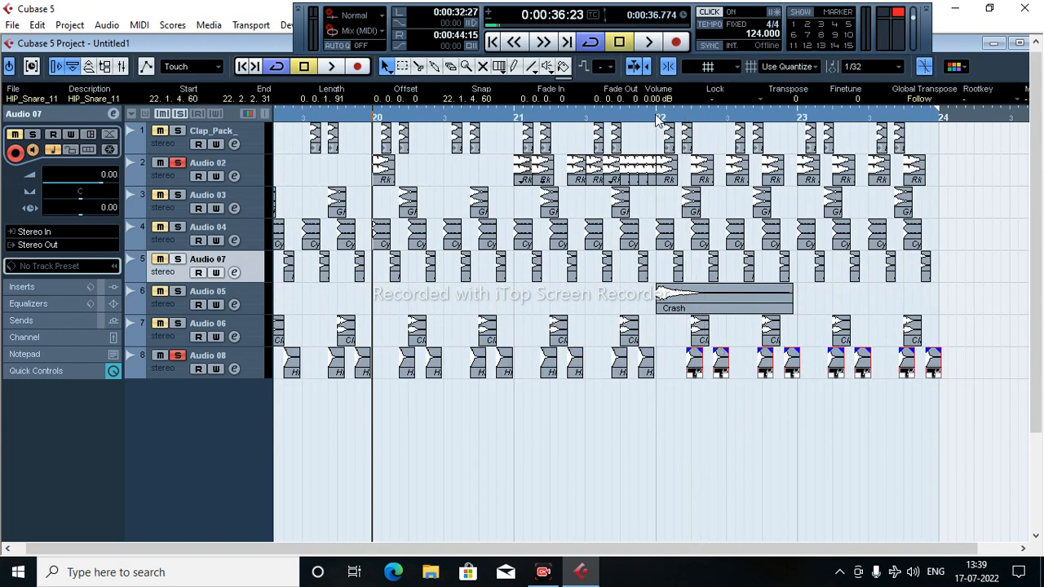
click(787, 70)
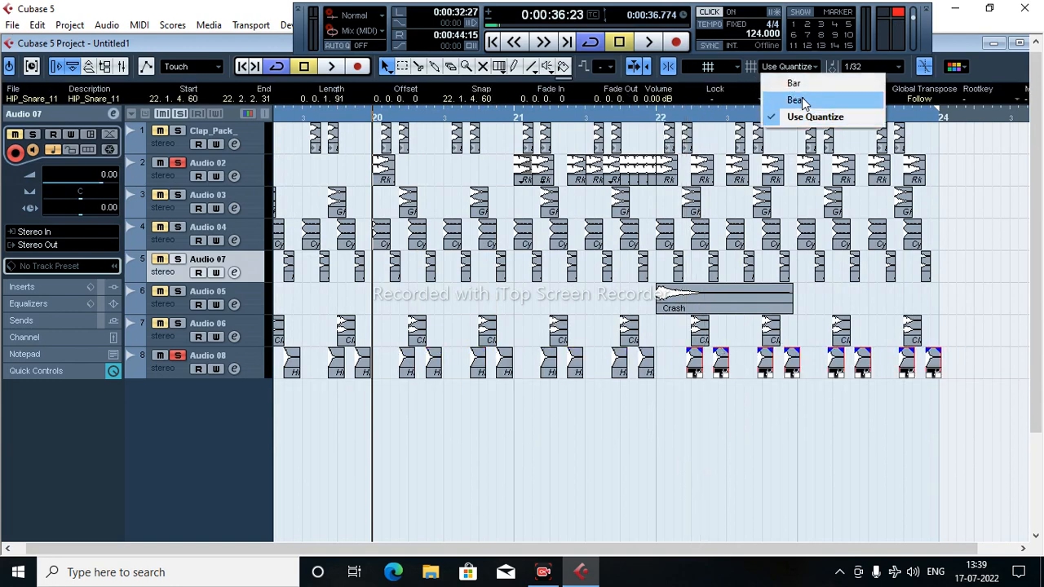
click(796, 101)
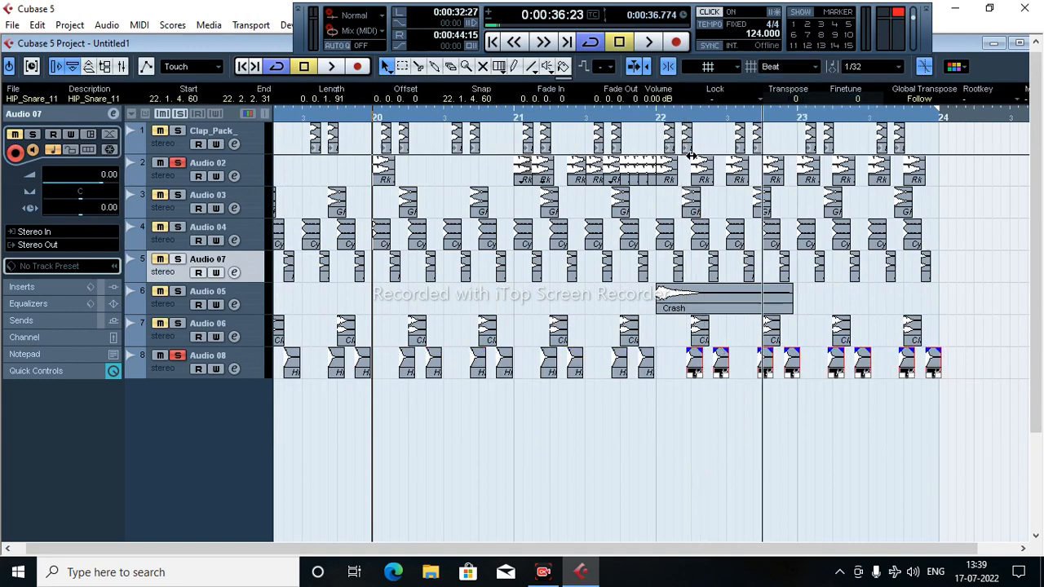
click(810, 65)
click(812, 116)
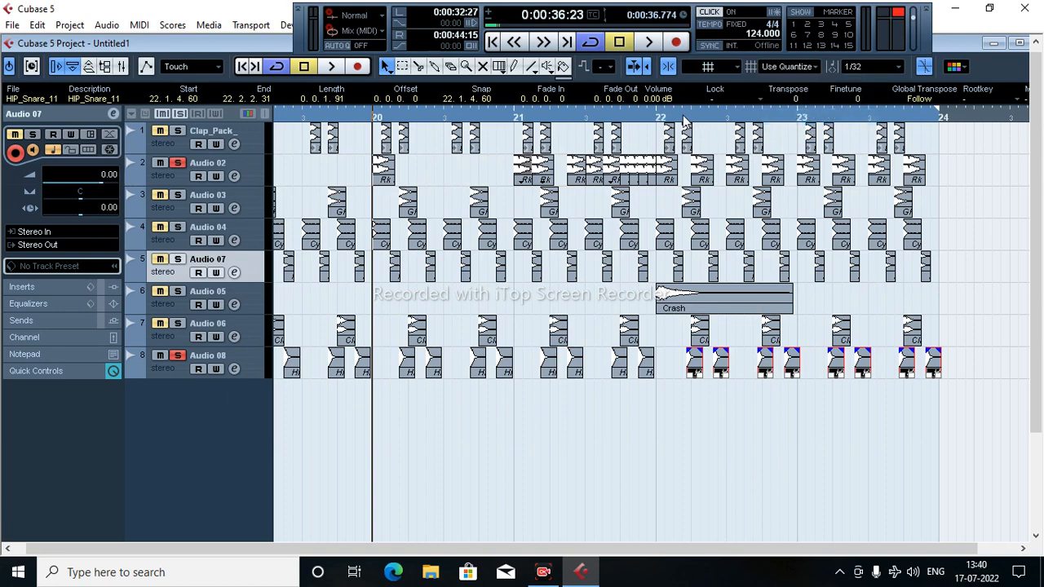
Step: Move the copied snare clips in bars 22 and 23 to start at 22.1.4 and play from bar 22
drag(662, 119, 795, 367)
key(space)
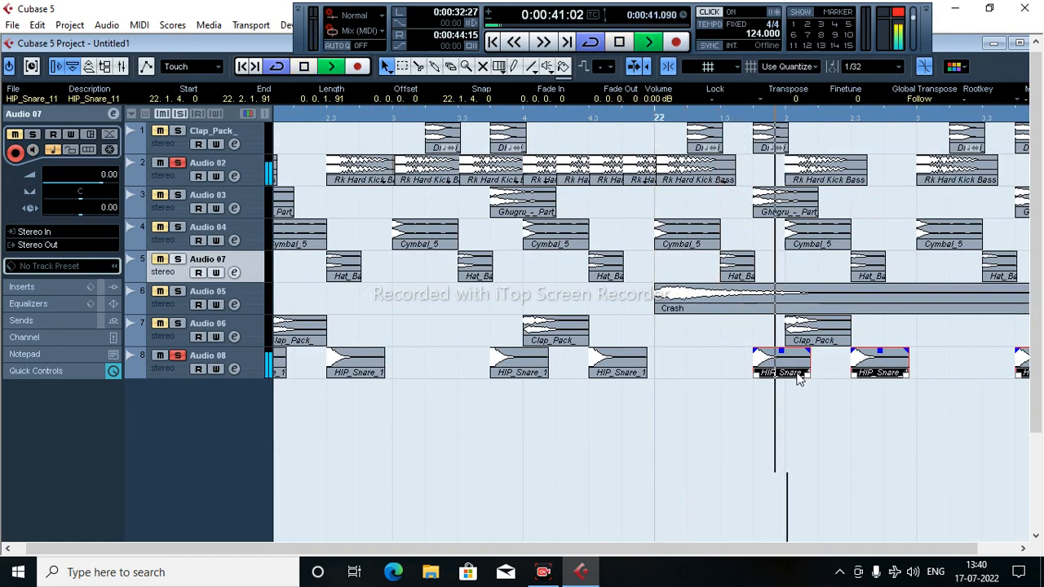
key(g)
key(g)
key(g)
key(g)
key(g)
key(g)
key(g)
key(g)
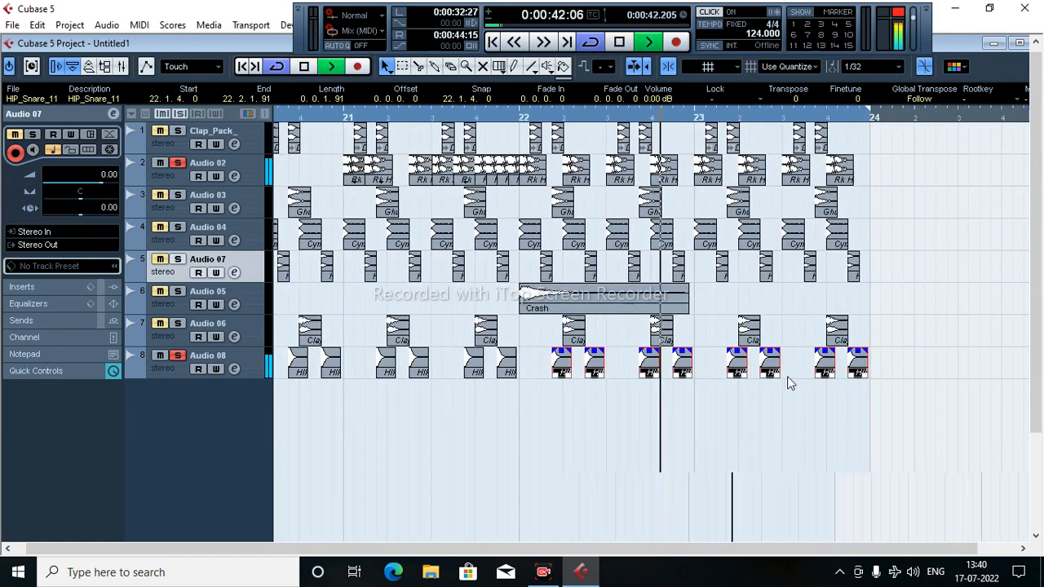
key(g)
key(space)
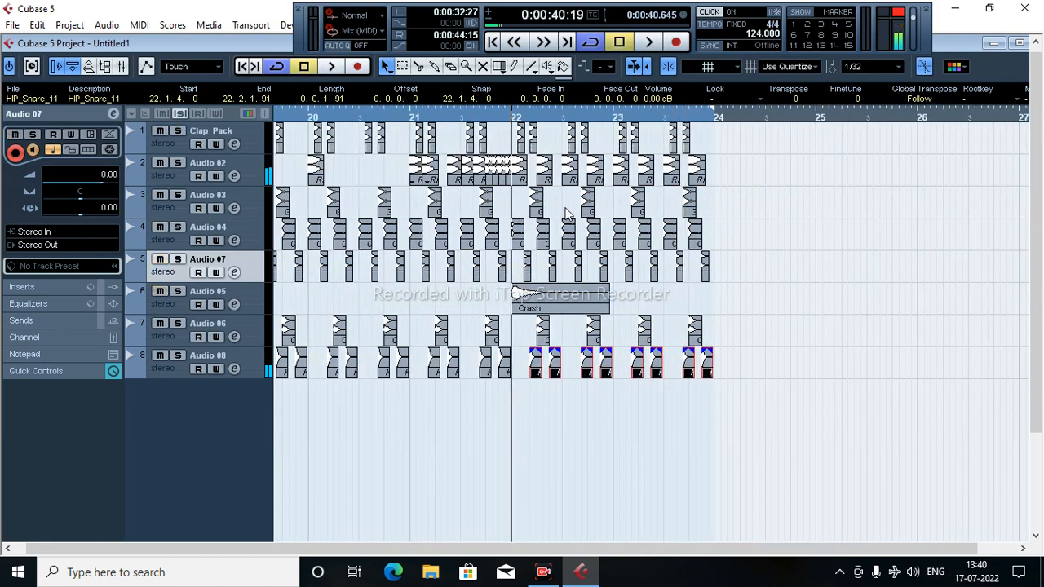
Step: Play the full rhythm from bar 18 with no track soloed and move the Audio 05 crash track below Audio 08
key(g)
key(g)
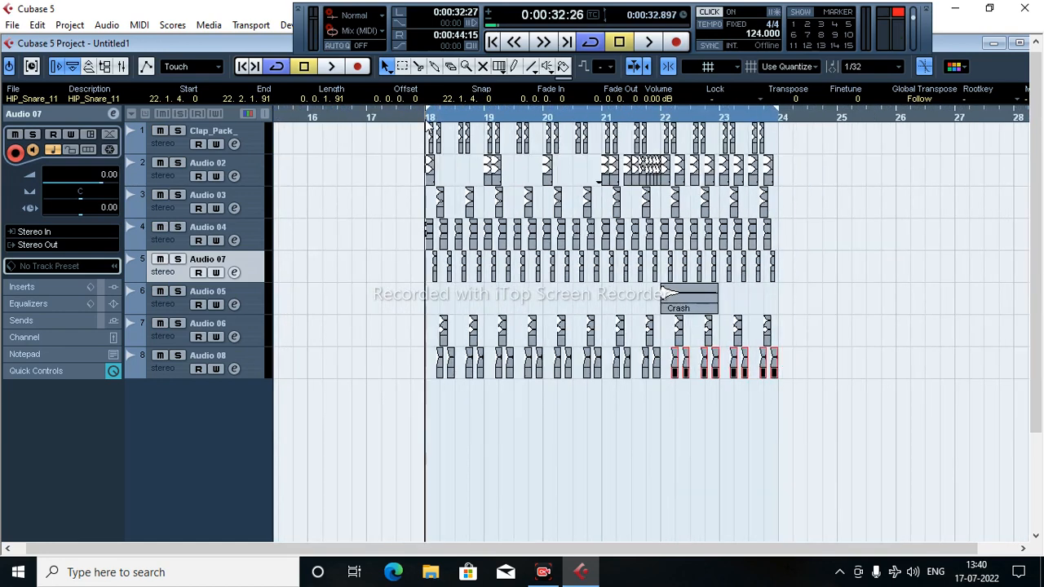
key(space)
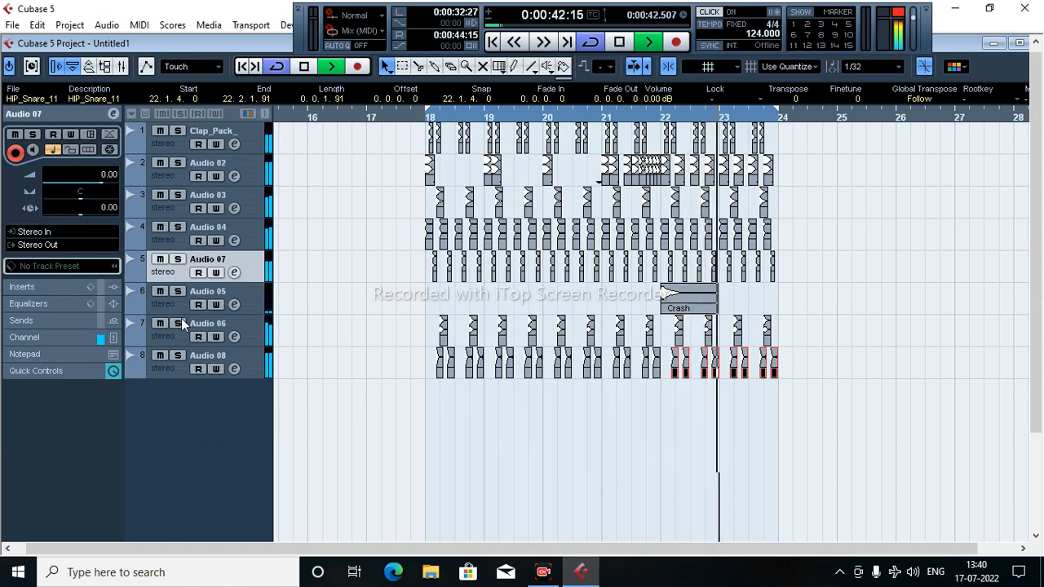
drag(171, 304, 233, 368)
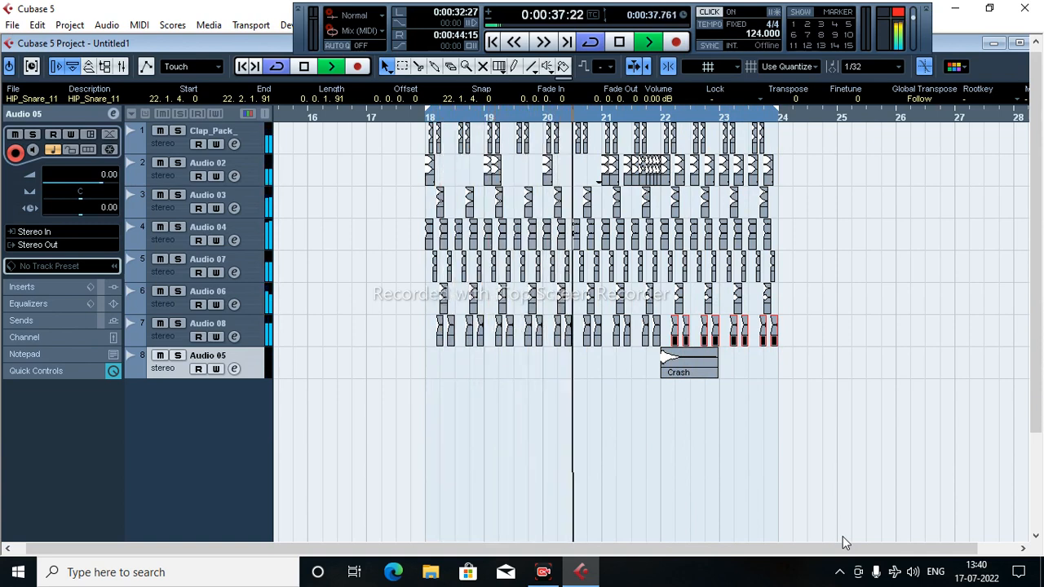
key(space)
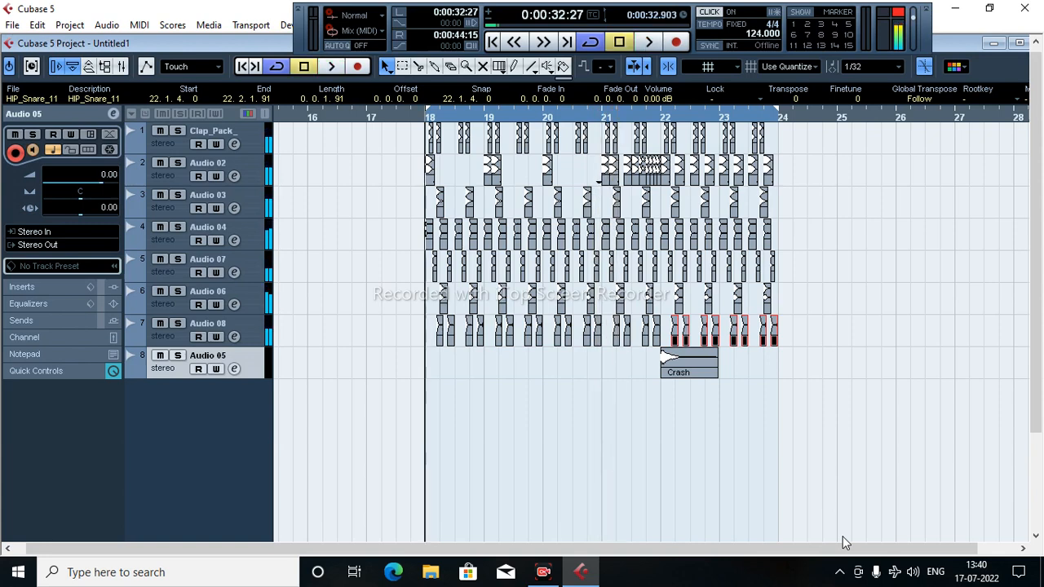